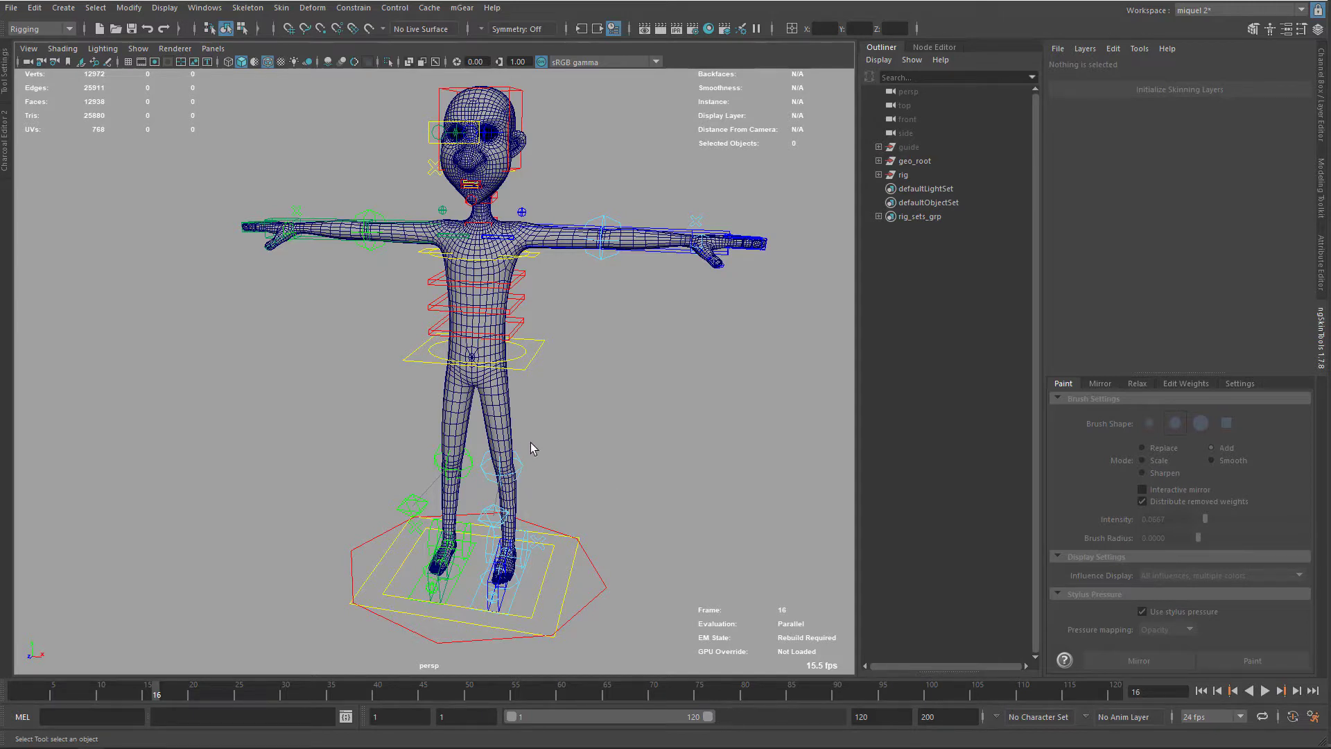
Test the left shoulder's deformation by rotating the arm_L0_fk0_ctl control, and undo the rotation.
left_click_drag(580, 305, 588, 393, "alt")
middle_click_drag(602, 291, 552, 392, "alt")
scroll(541, 381, "up", 2)
left_click_drag(523, 368, 605, 318, "alt")
left_click(534, 275)
key("e")
left_click_drag(568, 202, 606, 262)
key("ctrl+z")
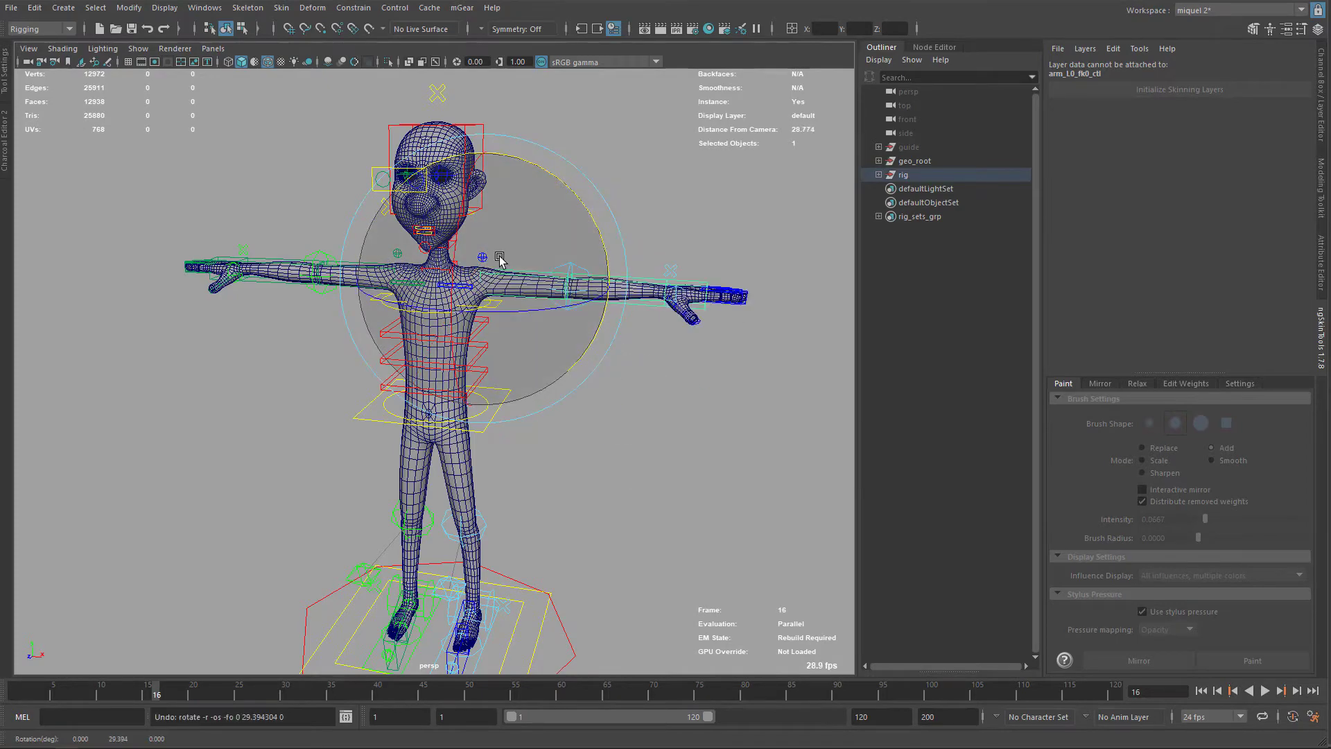
Test the neck's deformation by rotating the neck_C0_ik_ctl control, and undo the rotation.
middle_click_drag(577, 312, 645, 350, "alt")
mouse_move(549, 229)
left_mouse_down("alt")
mouse_move(583, 230)
mouse_move(565, 229)
left_mouse_up("alt")
key("q")
left_click(567, 233)
left_click_drag(592, 276, 565, 275, "alt")
right_click_drag(565, 274, 611, 276, "alt")
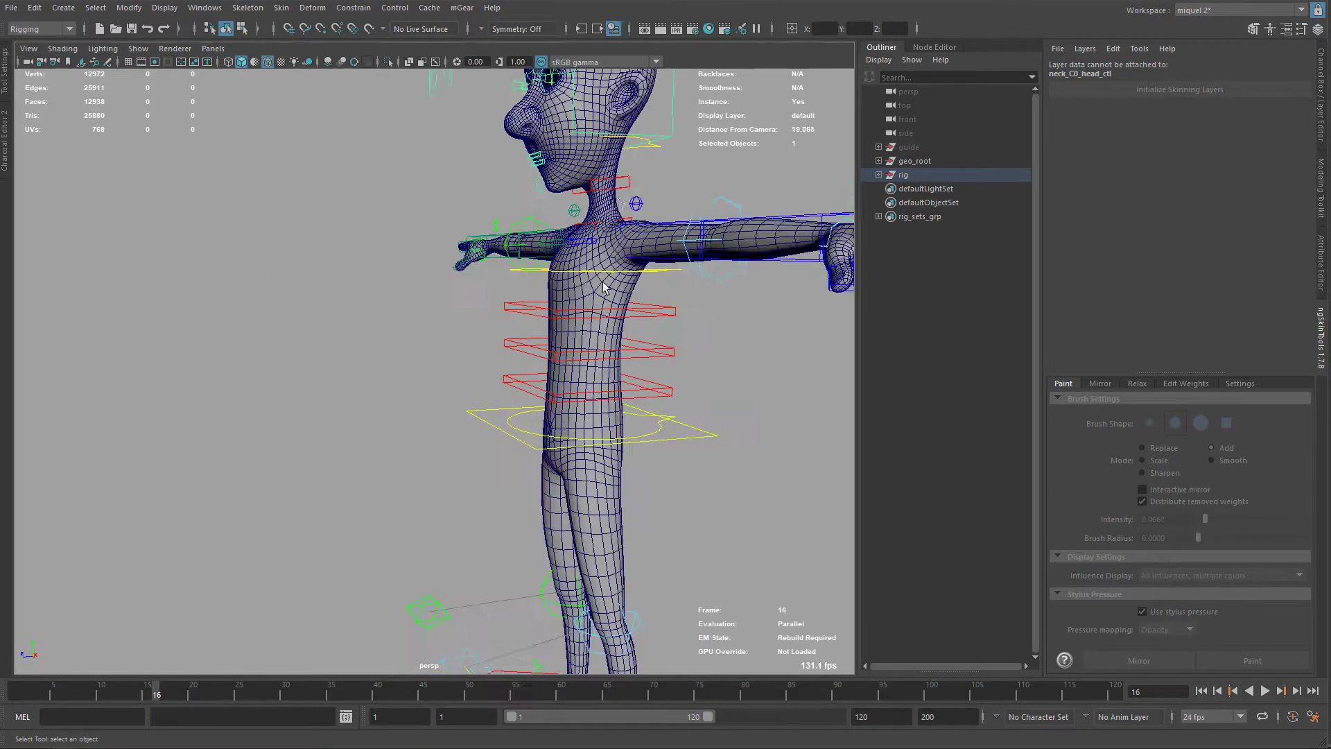
middle_click_drag(610, 208, 596, 291, "alt")
left_click_drag(596, 251, 539, 251, "alt")
left_click(633, 294)
key("e")
left_click_drag(498, 182, 524, 167)
key("ctrl+z")
left_click_drag(529, 285, 546, 303, "alt")
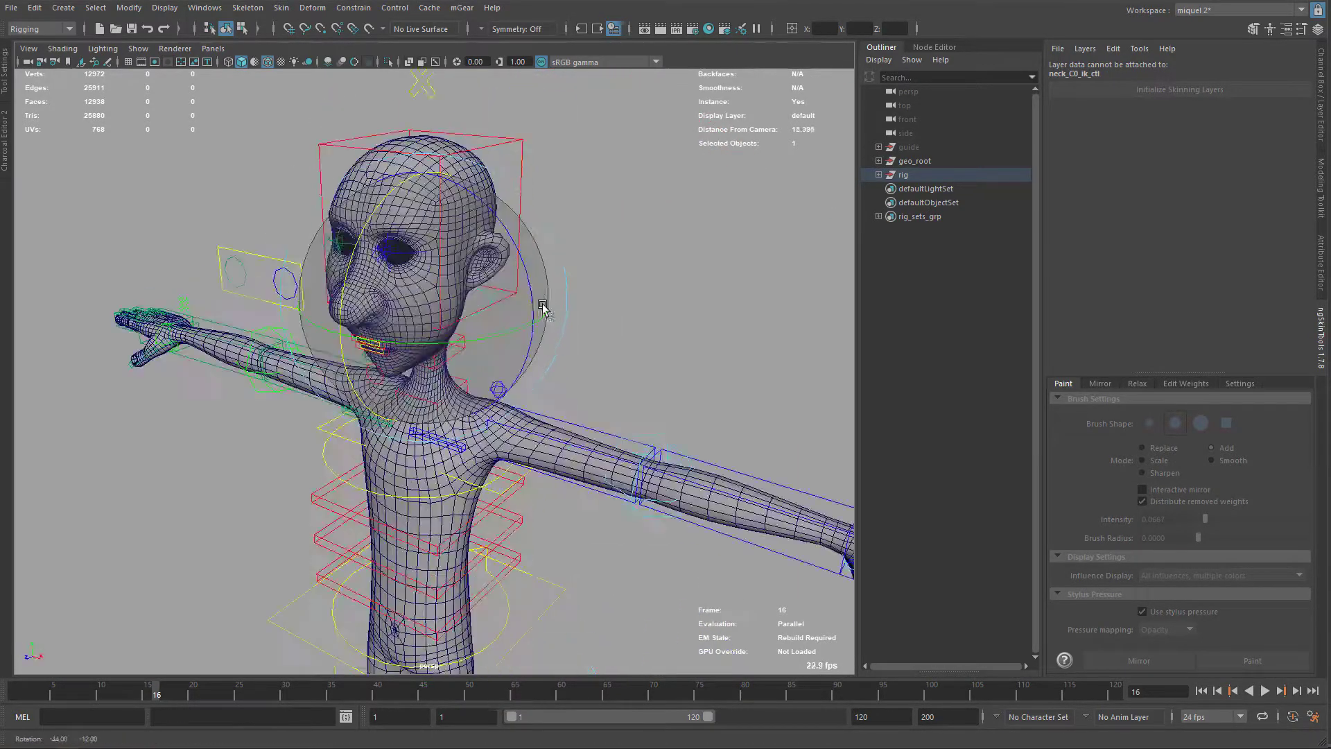
Test the left ankle's deformation by rotating the leg_L0_ik_ctl control in two directions, and undo both rotations.
right_click_drag(547, 303, 428, 256, "alt")
middle_click_drag(428, 256, 451, 265, "alt")
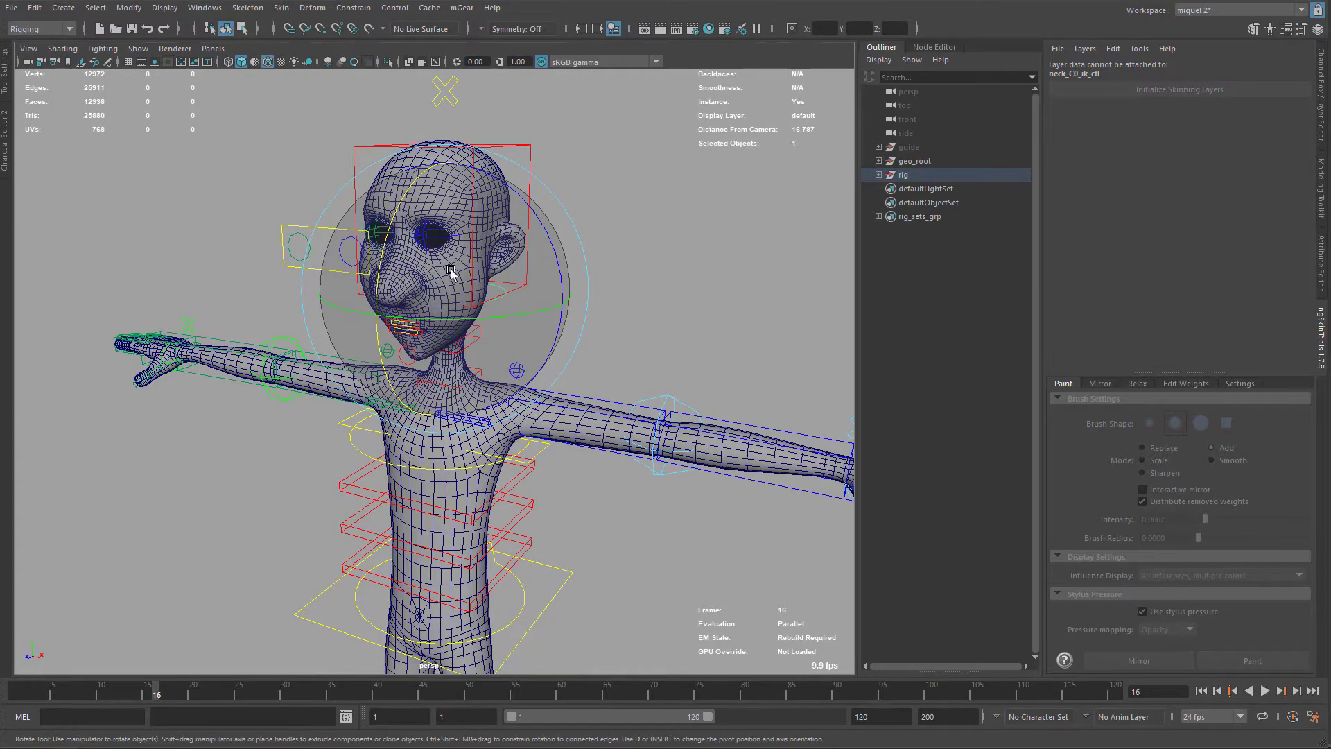
middle_click_drag(437, 423, 475, 259, "alt")
right_click_drag(475, 258, 481, 169, "alt")
left_click_drag(481, 169, 409, 291, "alt")
middle_click_drag(409, 409, 405, 323, "alt")
scroll(583, 342, "up", 5)
left_click(550, 386)
scroll(501, 352, "up", 2)
scroll(500, 351, "up", 3)
left_click_drag(511, 232, 506, 330)
left_click_drag(659, 393, 569, 339, "alt")
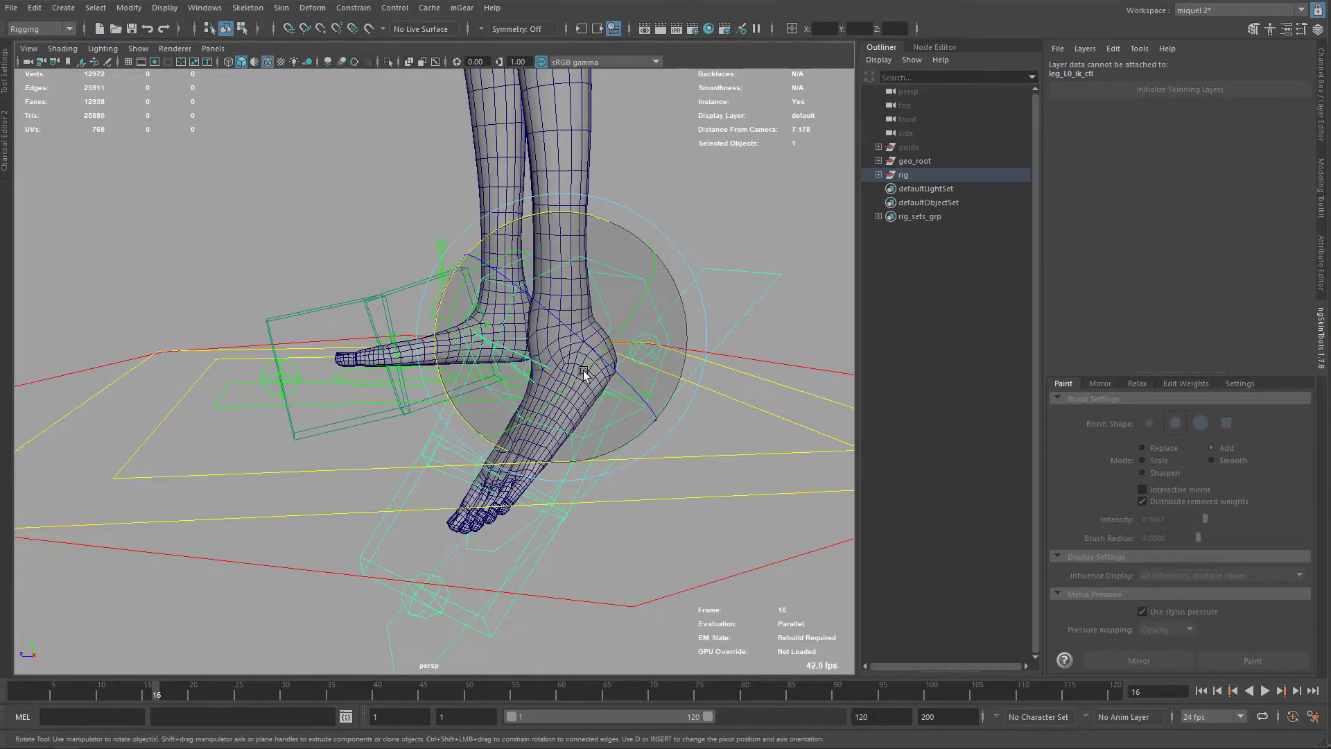
left_click_drag(496, 231, 541, 256)
key("z")
key("z")
Select the body mesh and initialize its skinning layers.
middle_click_drag(669, 250, 576, 314, "alt")
left_click_drag(576, 315, 539, 322, "alt")
key("q")
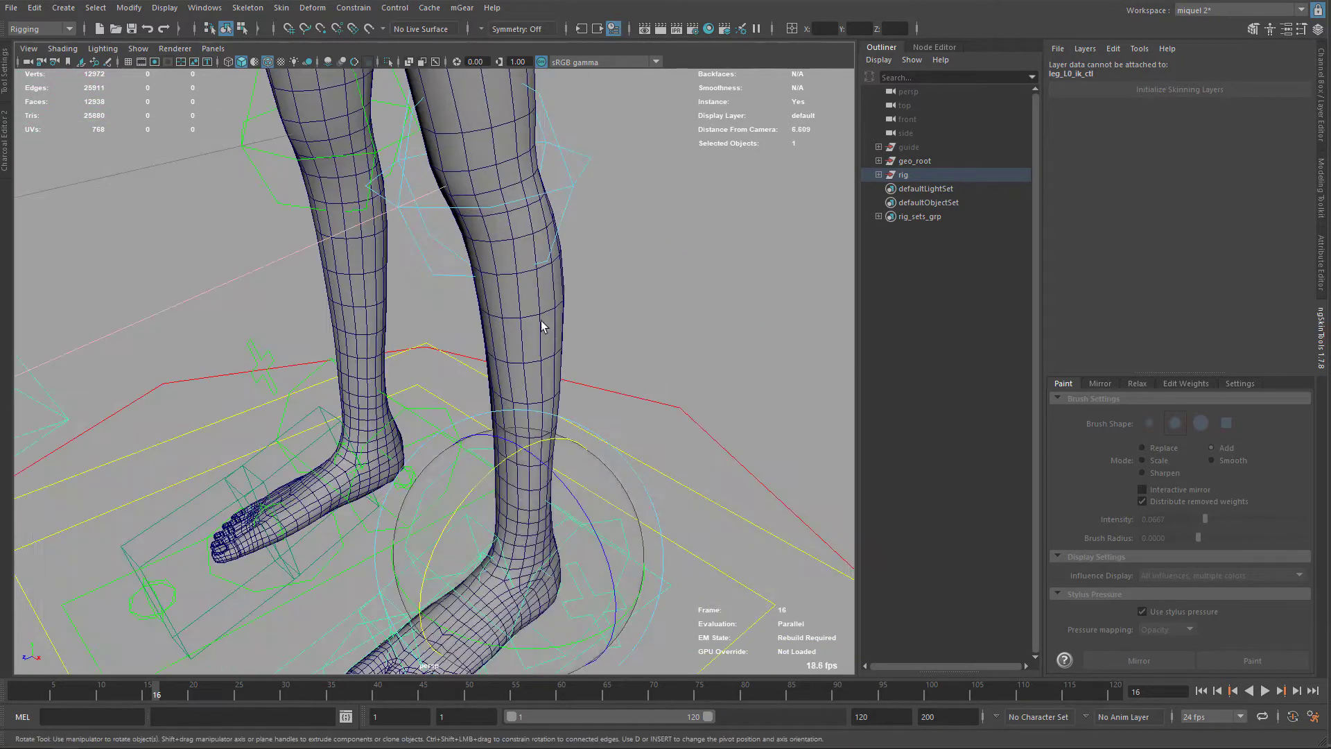
left_click(538, 322)
key("f")
middle_click_drag(517, 208, 497, 351, "alt")
left_click_drag(496, 351, 582, 318, "alt")
mouse_move(582, 319)
middle_mouse_down("alt")
mouse_move(600, 305)
mouse_move(594, 322)
middle_mouse_up("alt")
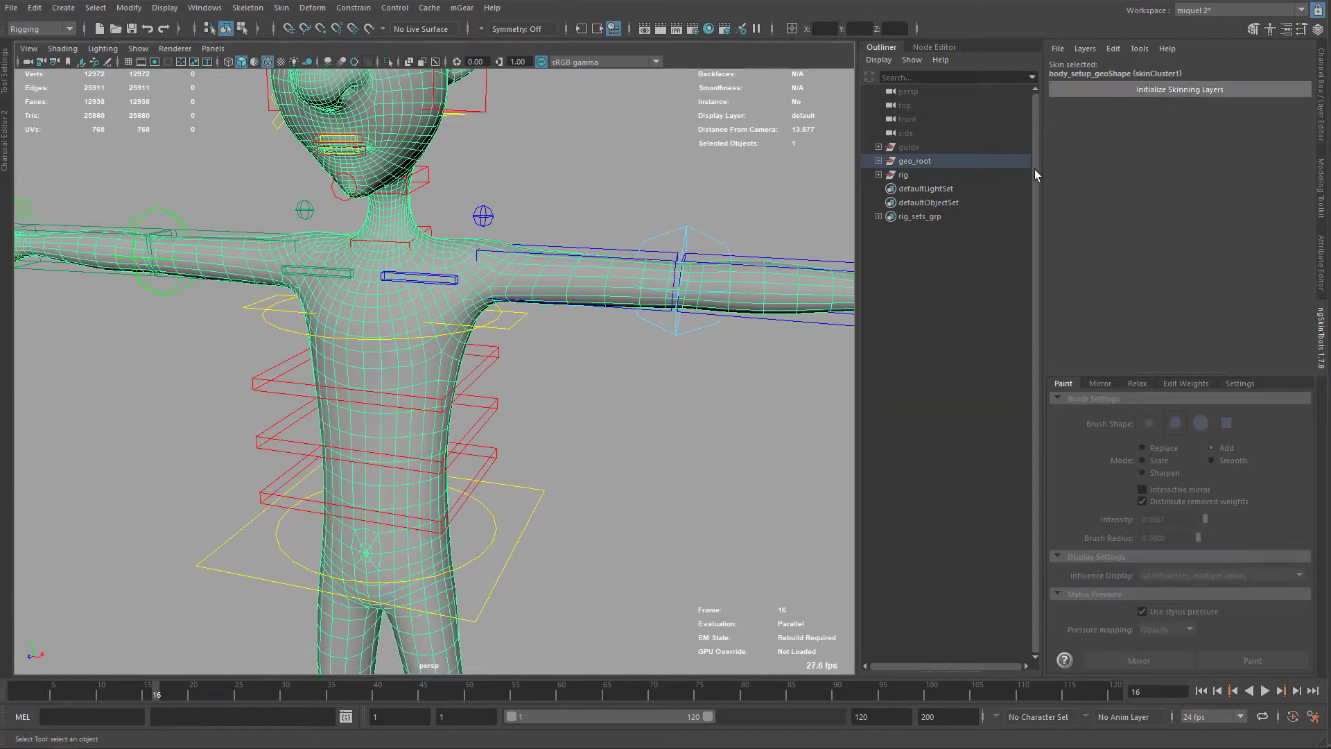
middle_click_drag(415, 280, 475, 311, "alt")
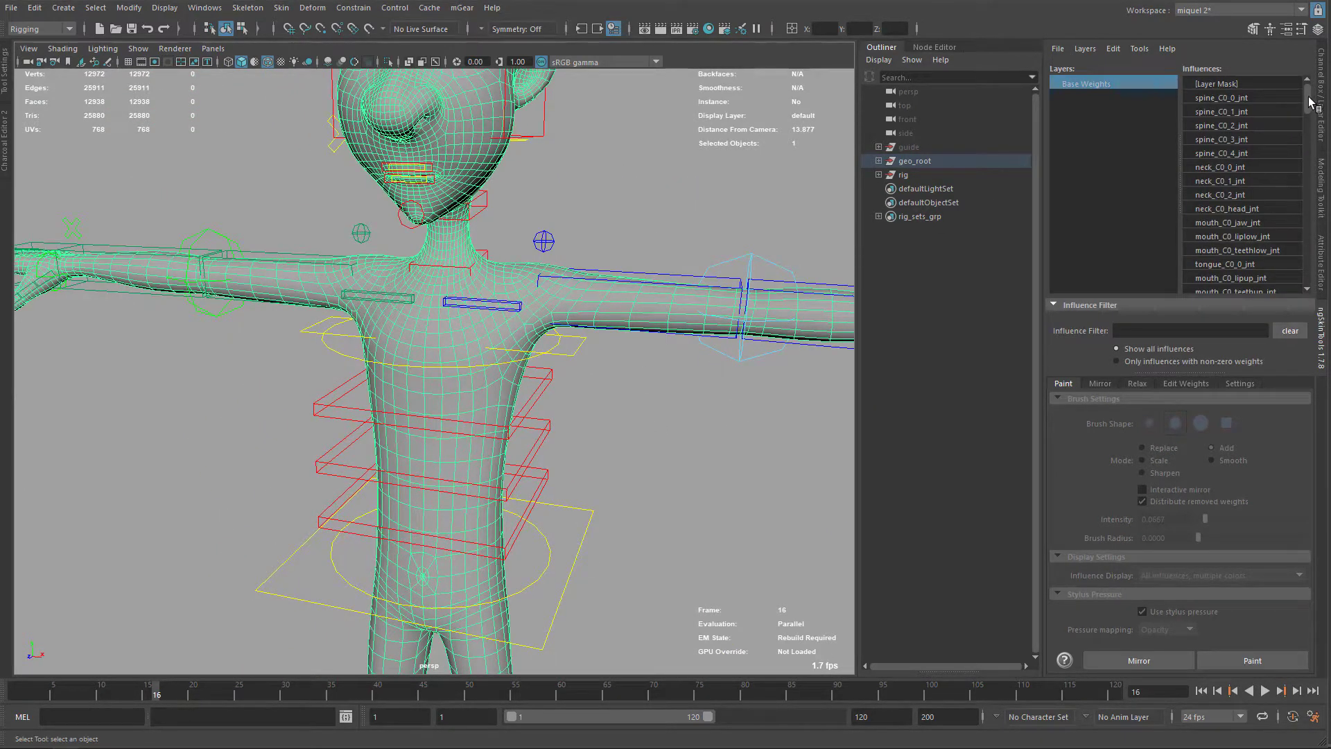
Filter the influences by "neck".
left_click_drag(1308, 97, 1314, 246)
left_click(1144, 334)
type("neck")
key("Return")
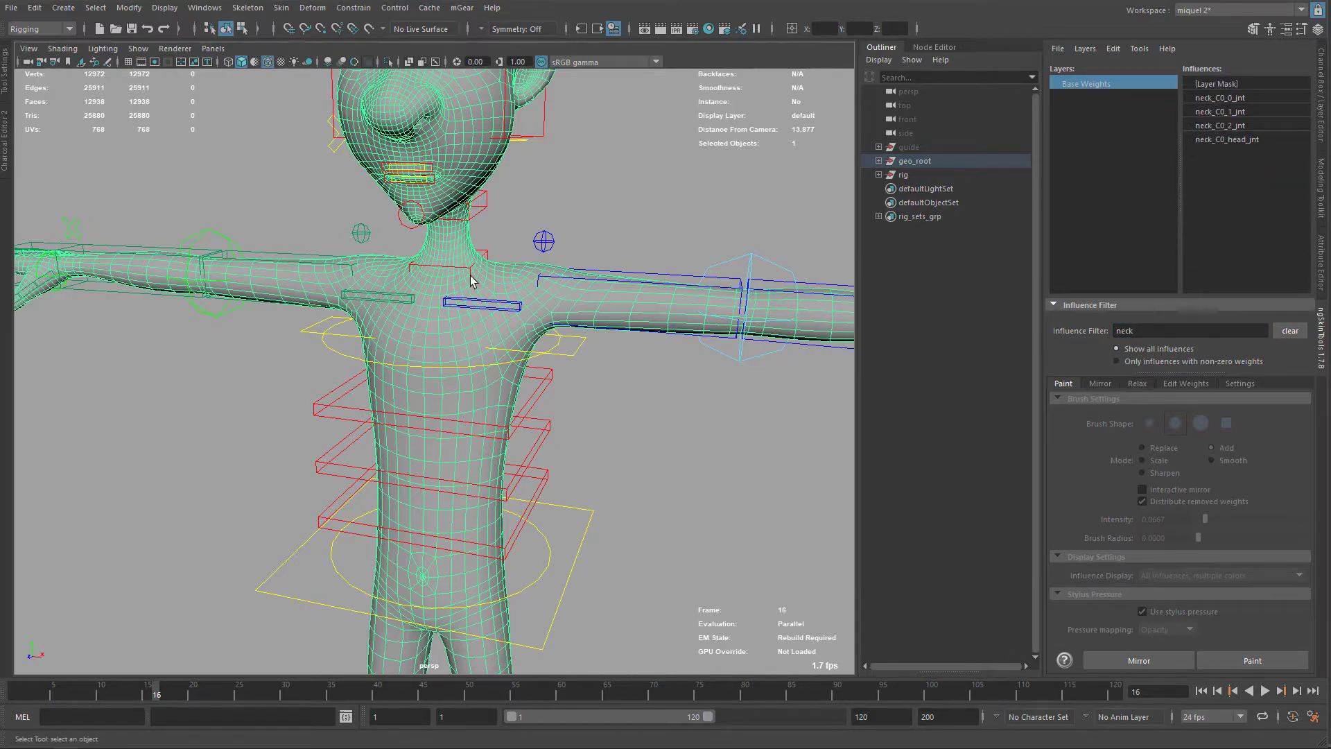
Test tilting the head backward with the neck_C0_ik_ctl control, and undo the rotation.
middle_click_drag(466, 214, 550, 250, "alt")
scroll(553, 247, "up", 3)
left_click_drag(553, 247, 500, 177, "alt")
left_click(618, 282)
key("e")
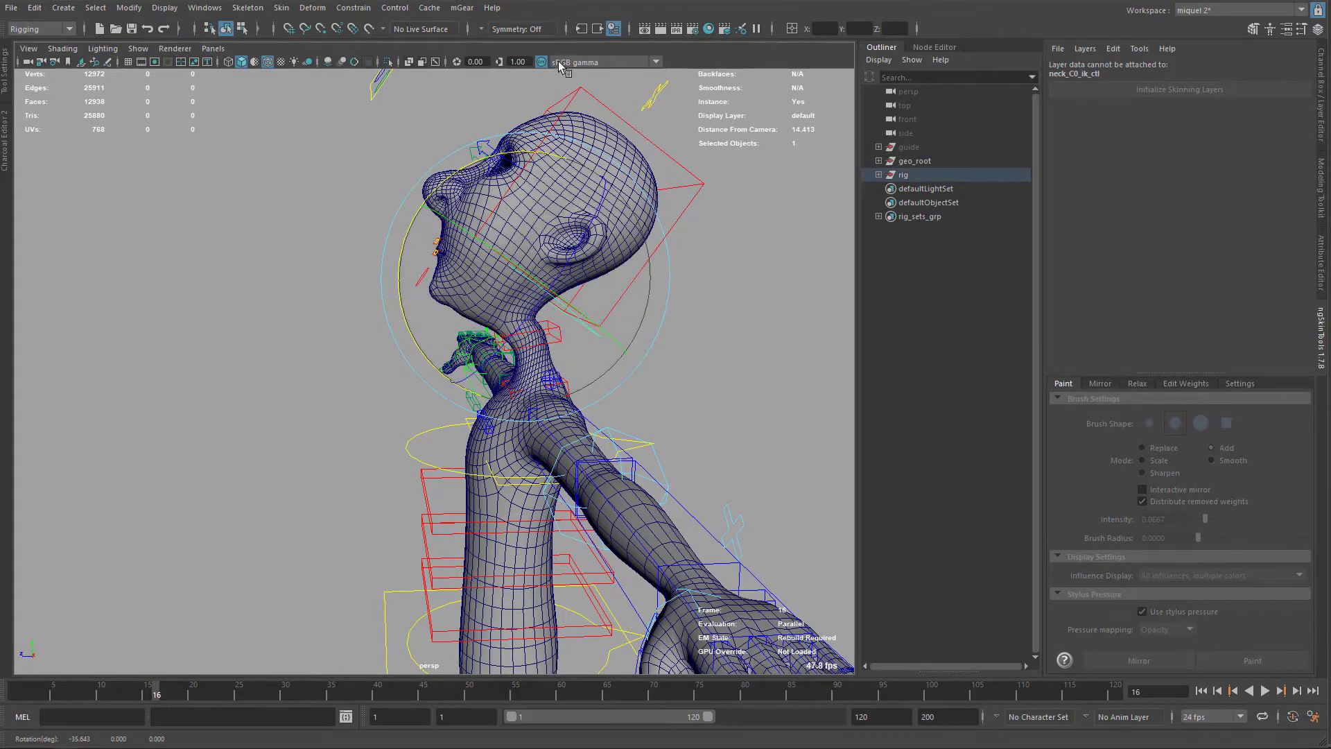
key("ctrl+z")
Reselect the body mesh and duplicate the Base Weights layer.
left_click_drag(689, 274, 752, 244, "alt")
key("q")
left_click(550, 185)
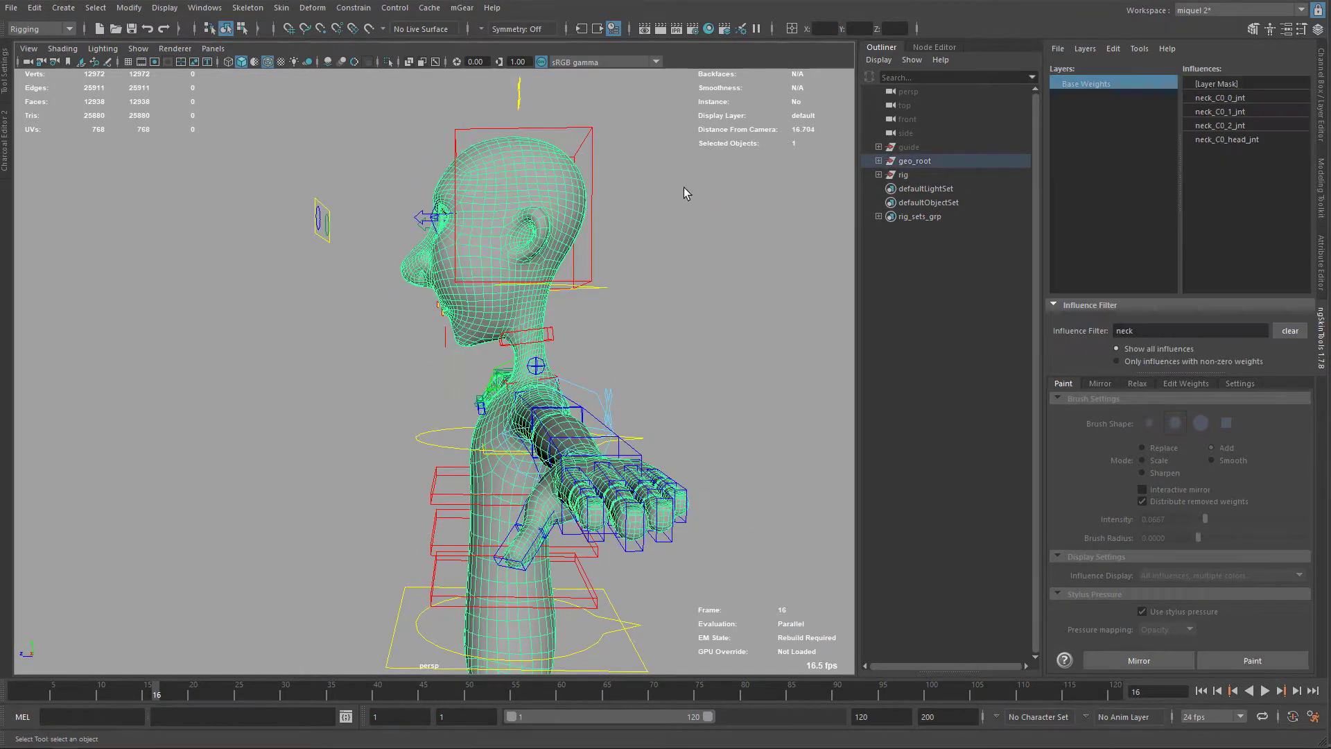
left_click(1090, 49)
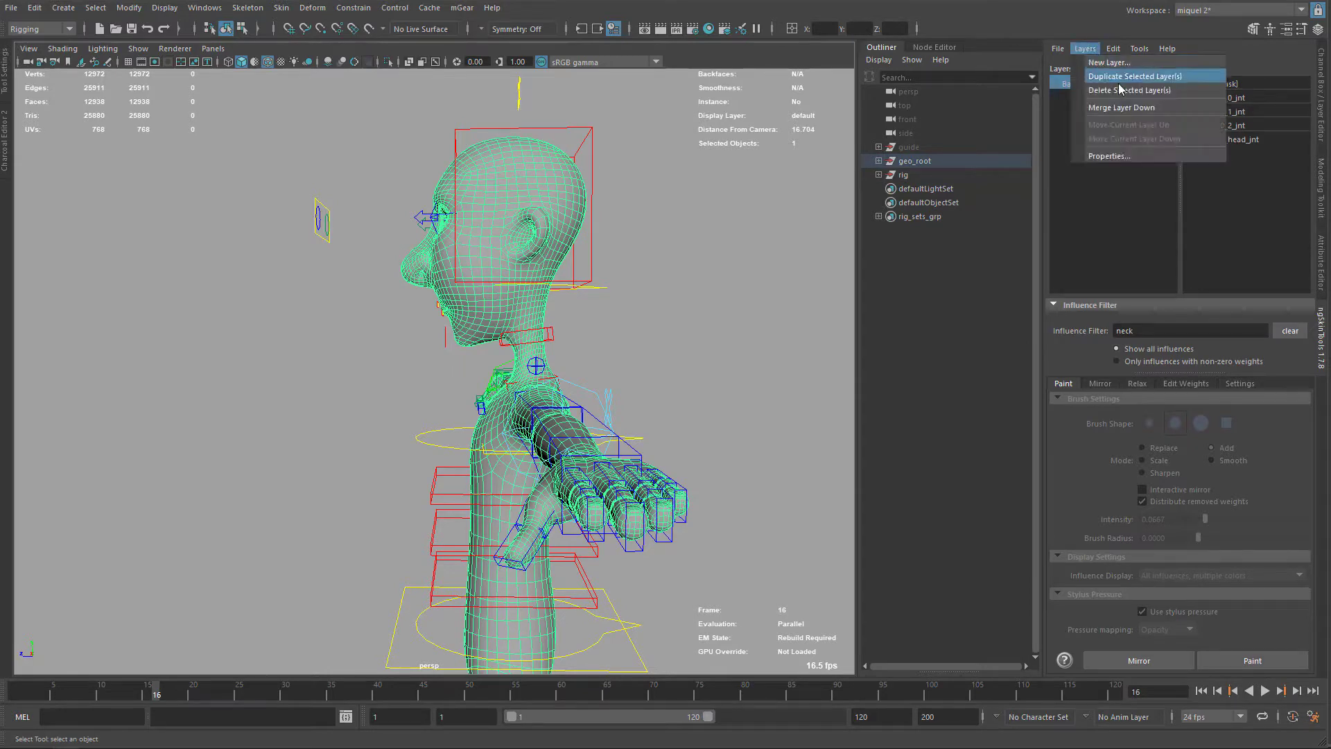
left_click(1152, 77)
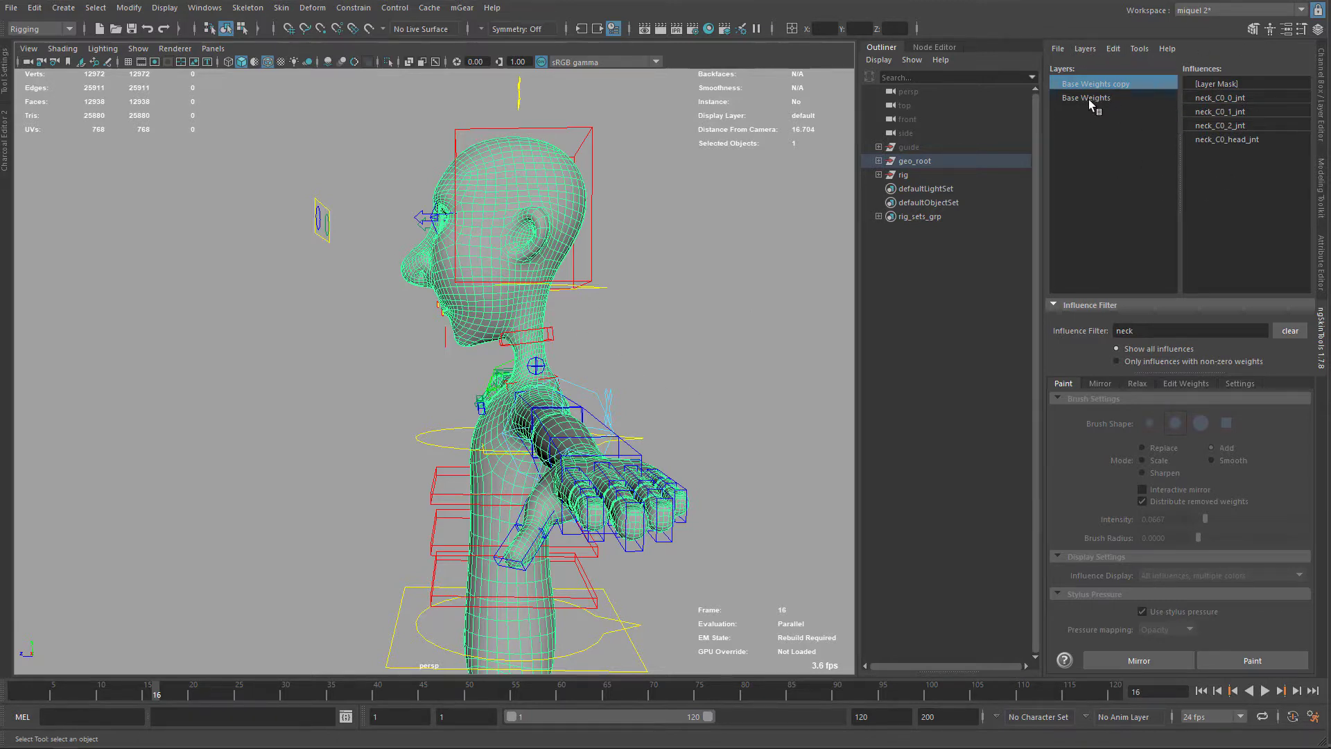
Examine the head, neck and shoulder area of the body mesh from the side.
middle_click_drag(497, 302, 494, 288, "alt")
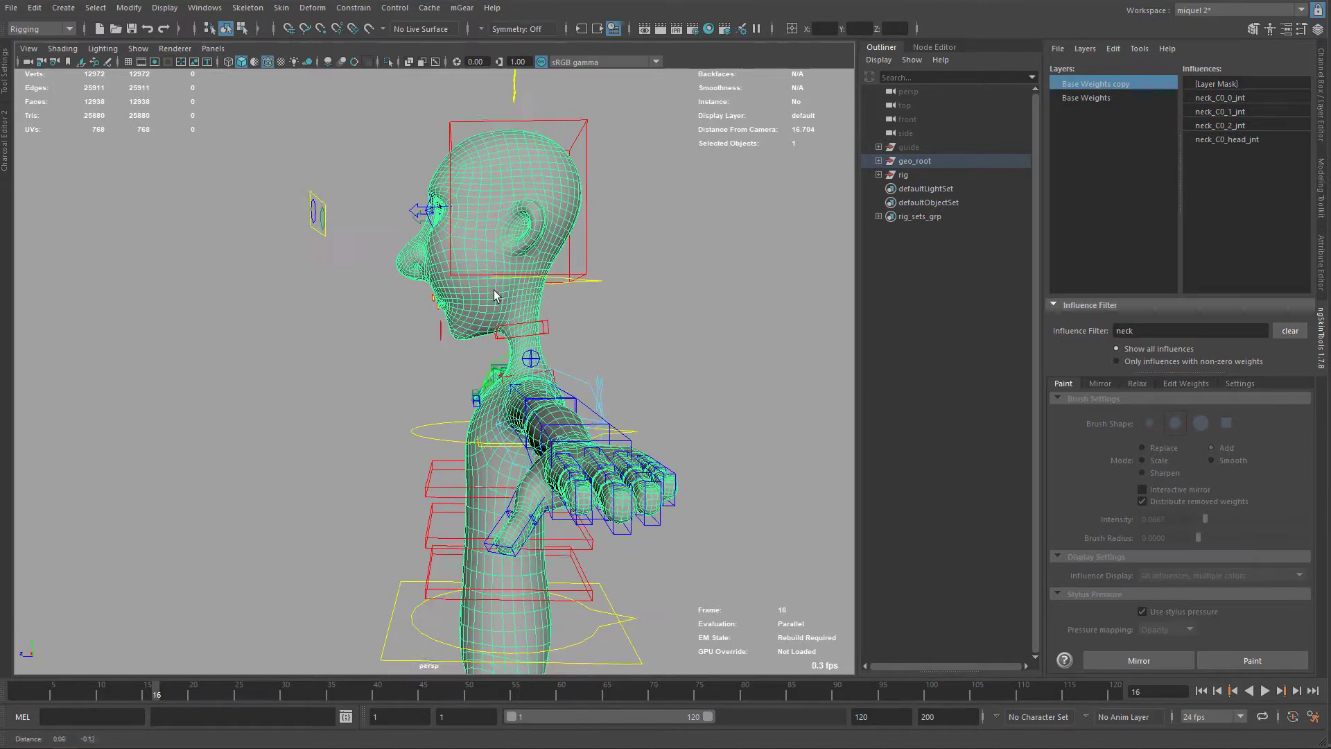
right_click_drag(540, 346, 529, 335, "alt")
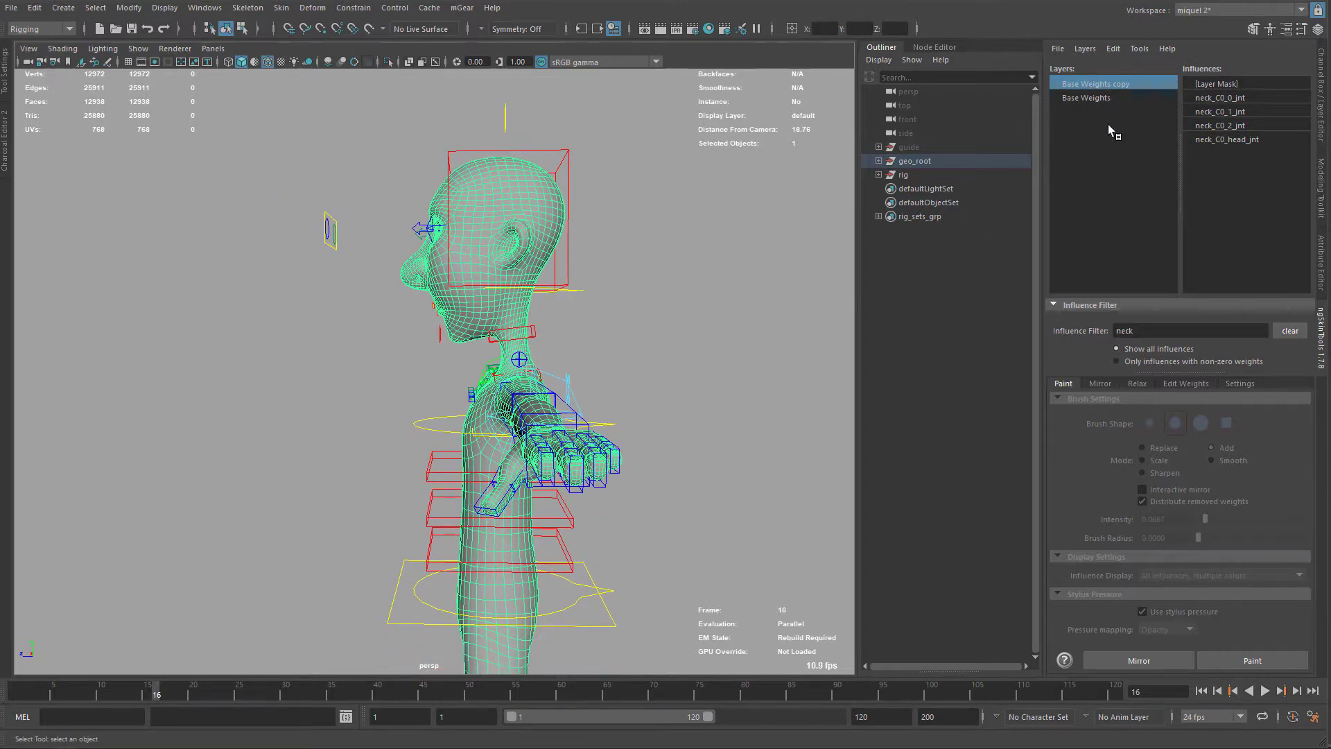
left_click_drag(589, 360, 504, 398, "alt")
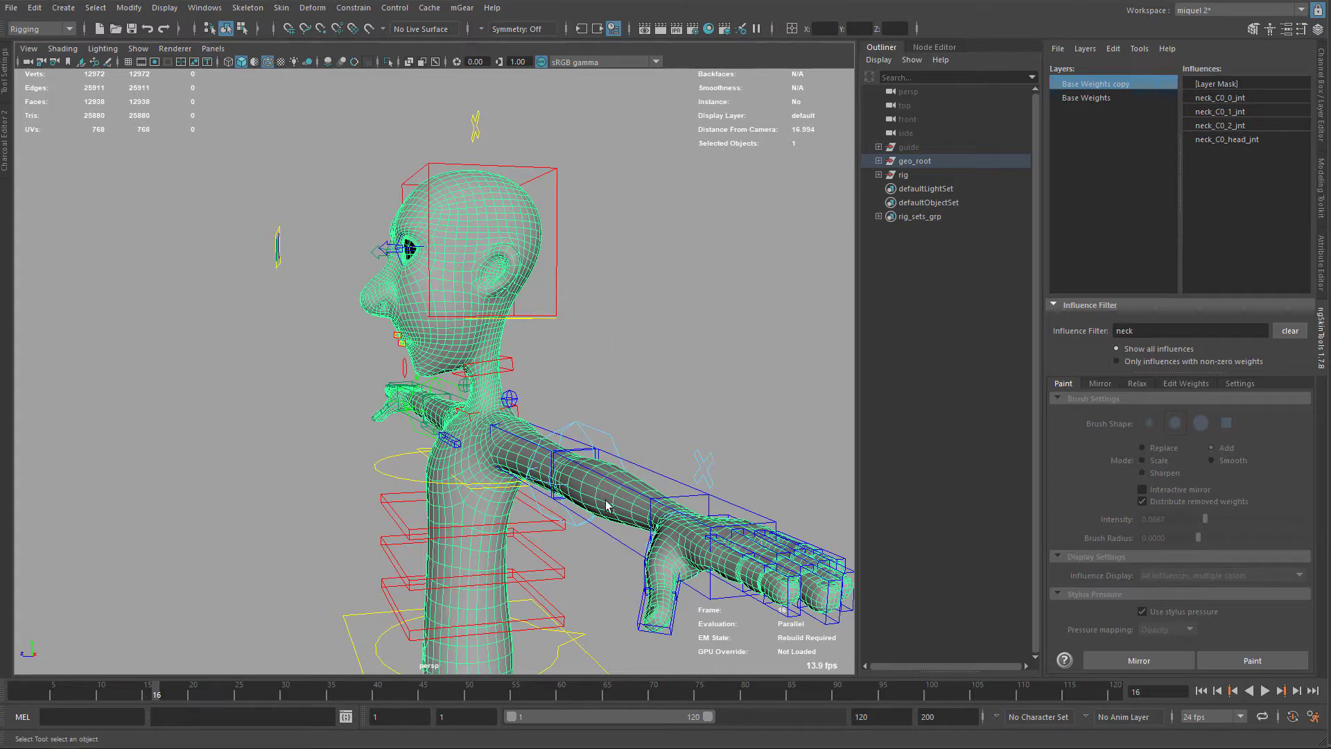
left_click_drag(586, 326, 588, 279, "alt")
right_click_drag(588, 279, 508, 319, "alt")
left_click_drag(581, 319, 548, 275, "alt")
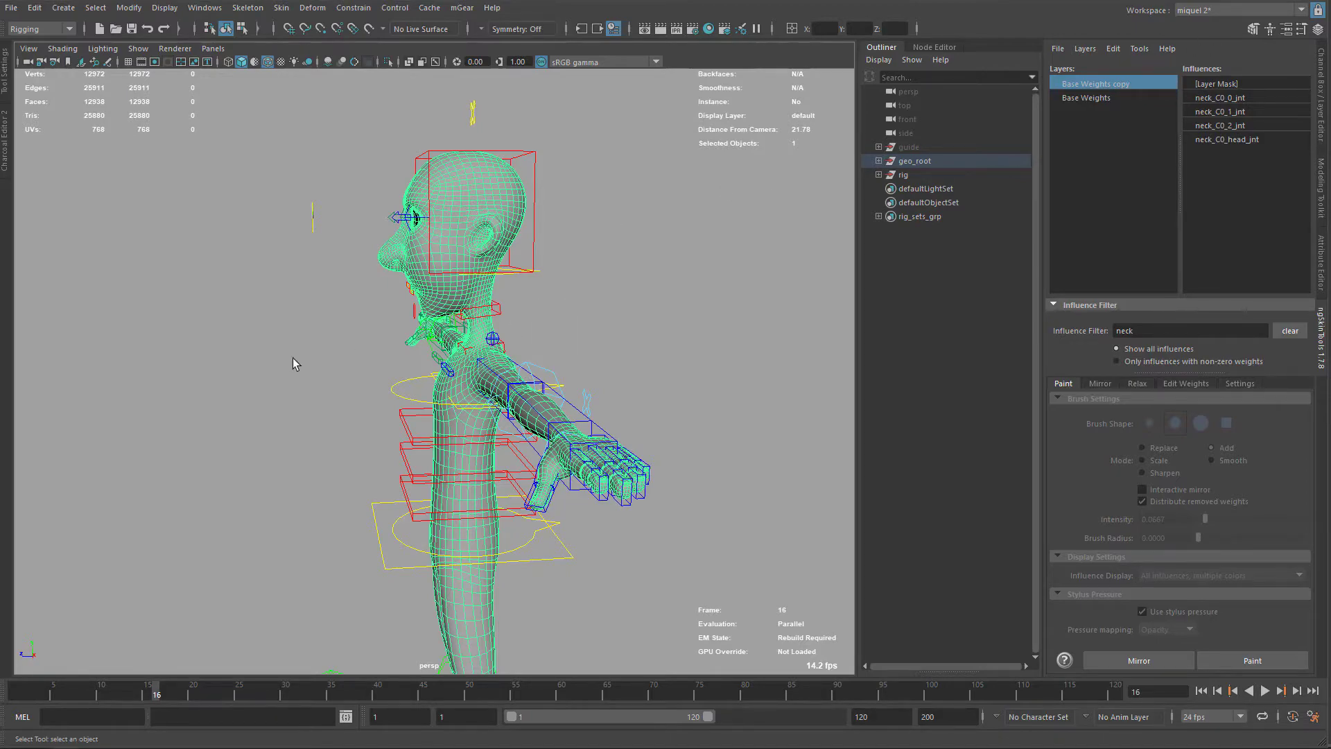
right_click_drag(284, 359, 430, 305, "alt")
middle_click_drag(417, 262, 372, 356, "alt")
left_click_drag(451, 312, 499, 278, "alt")
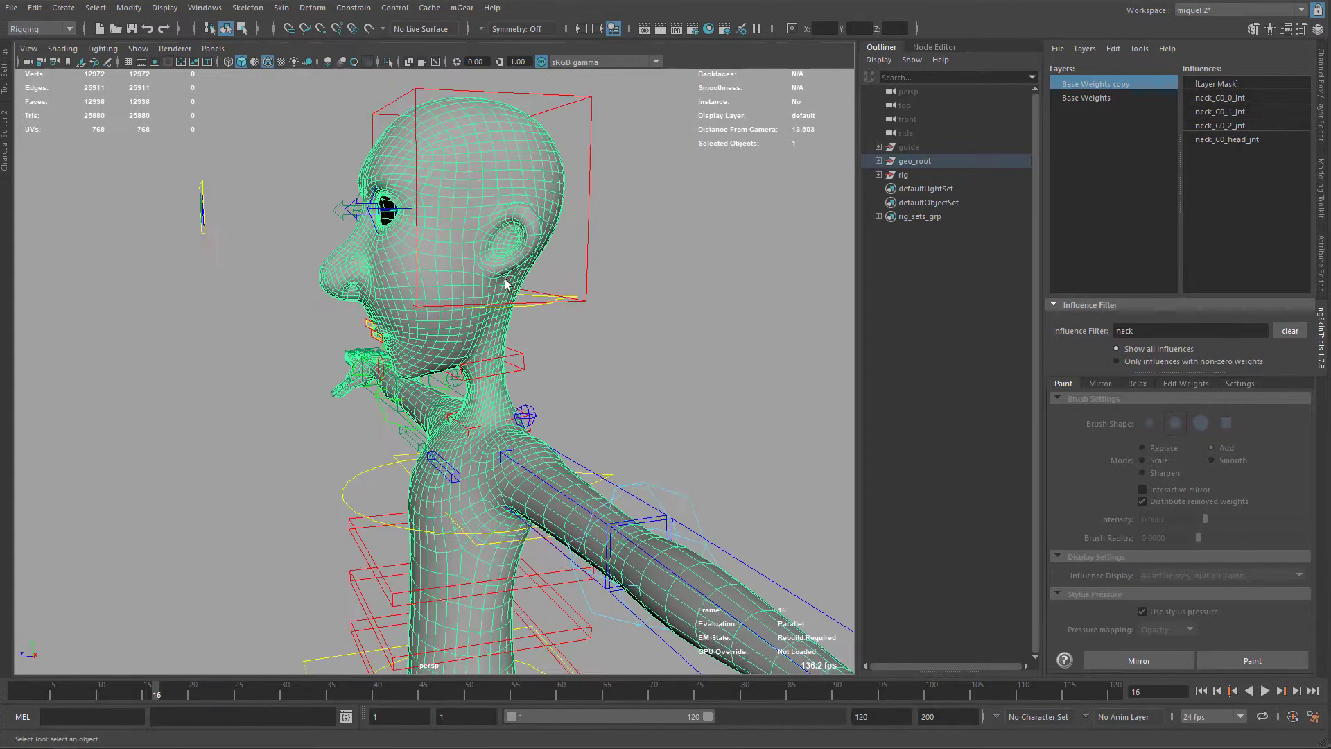
right_click_drag(499, 276, 523, 282, "alt")
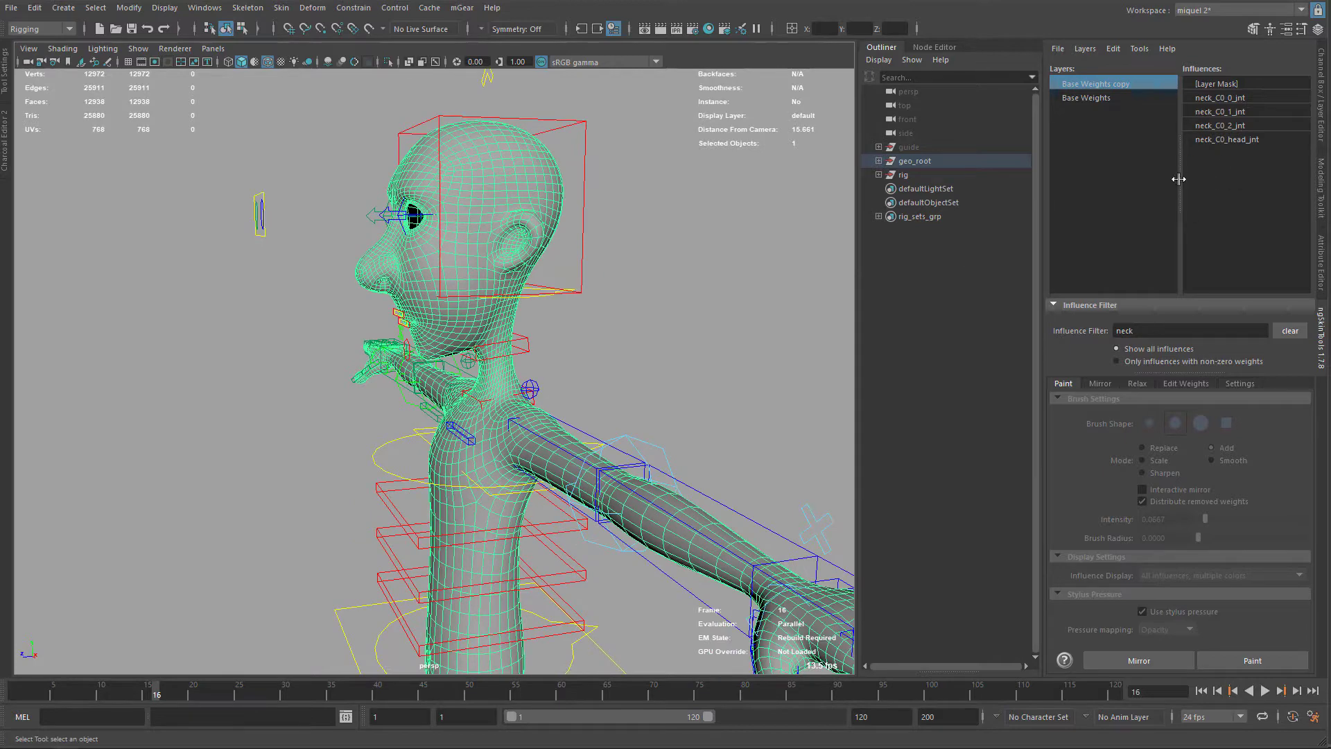
Lasso-select the head vertices of the body mesh and grow the selection down the neck.
left_click_drag(544, 237, 582, 310, "alt")
key("F9")
key("y")
mouse_move(560, 93)
left_mouse_down()
mouse_move(532, 80)
mouse_move(368, 358)
mouse_move(549, 331)
mouse_move(676, 225)
mouse_move(690, 232)
mouse_move(671, 376)
mouse_move(610, 331)
left_mouse_up()
right_click_drag(611, 386, 594, 301, "alt")
left_click_drag(594, 300, 597, 357, "alt")
middle_click_drag(605, 327, 612, 312, "alt")
left_click_drag(612, 312, 607, 314, "alt")
key("shift+period")
key("shift+period")
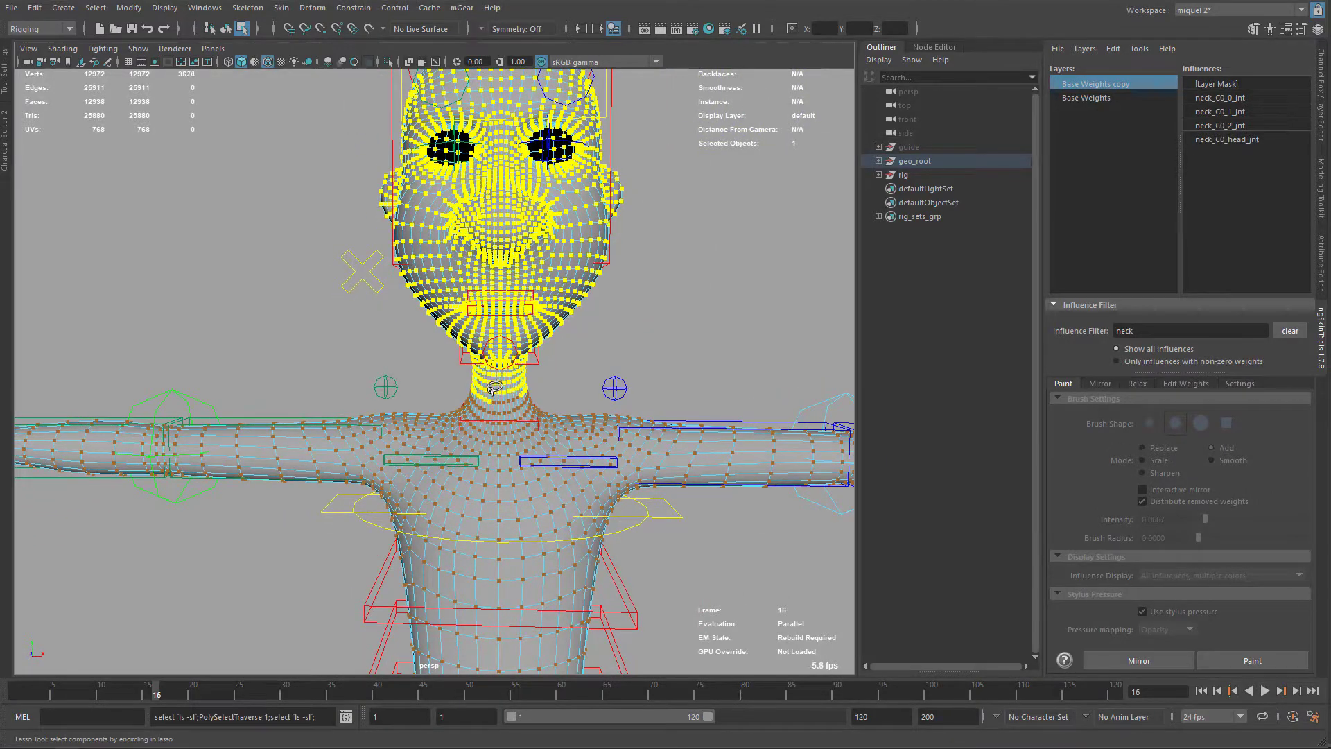
Adjust the grown selection and add the missing vertices on the front of the lower neck.
scroll(484, 387, "down", 5)
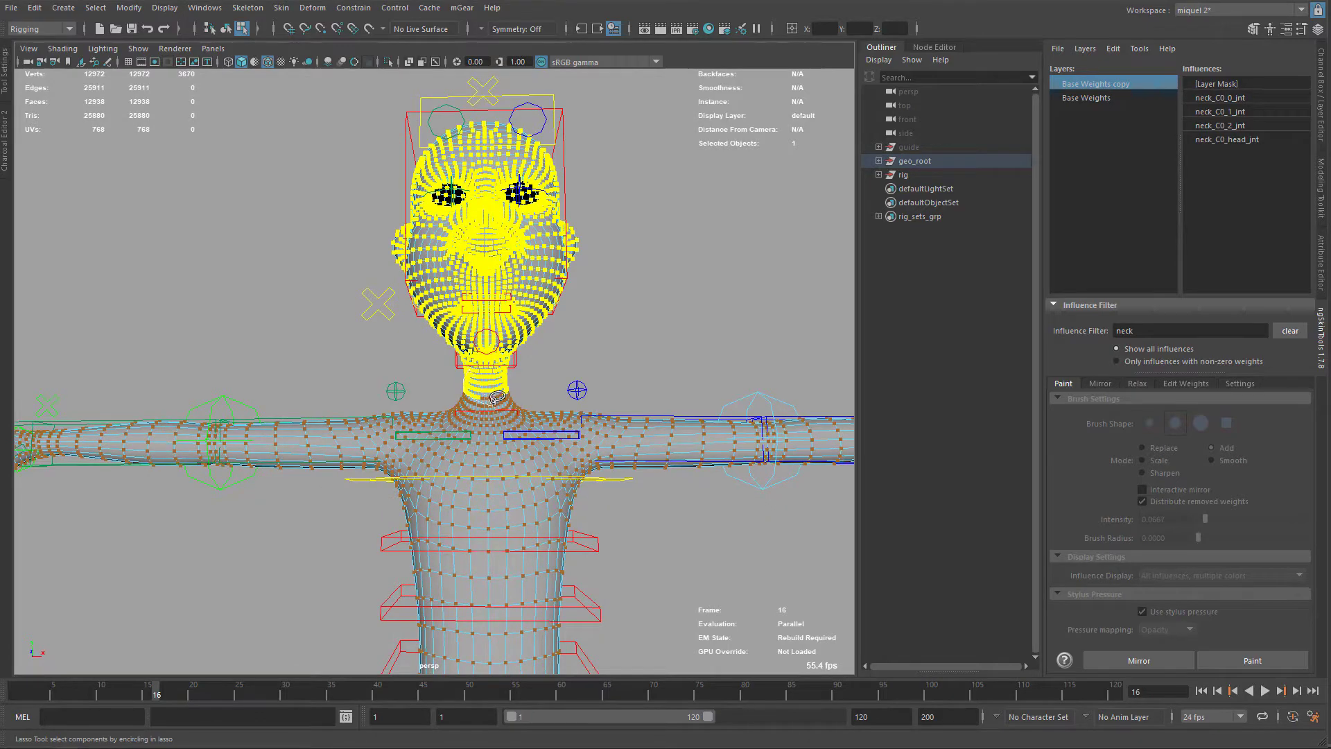
key("shift+period")
key("shift+comma")
scroll(528, 396, "up", 5)
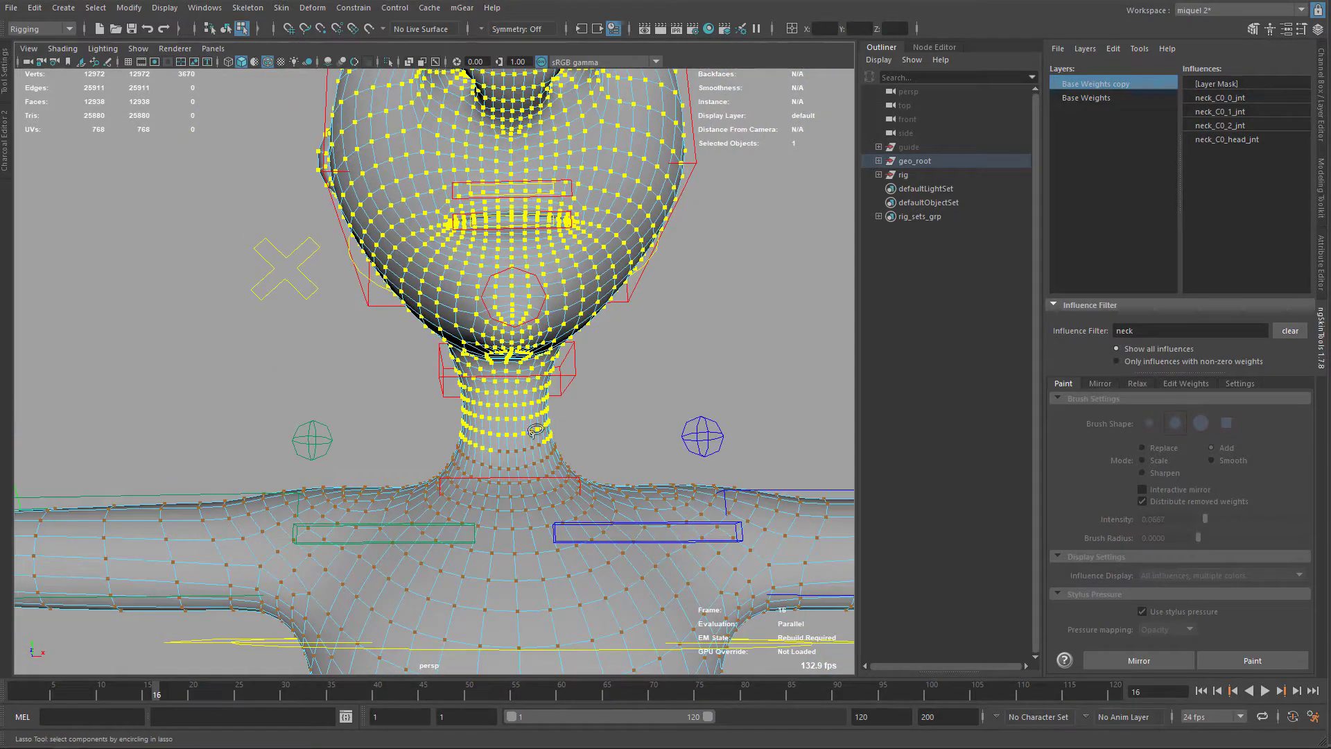
mouse_move(532, 435)
left_mouse_down("shift")
mouse_move(486, 448)
mouse_move(545, 450)
mouse_move(543, 438)
left_mouse_up("shift")
left_click_drag(658, 444, 504, 466, "alt")
middle_click_drag(503, 465, 638, 427, "alt")
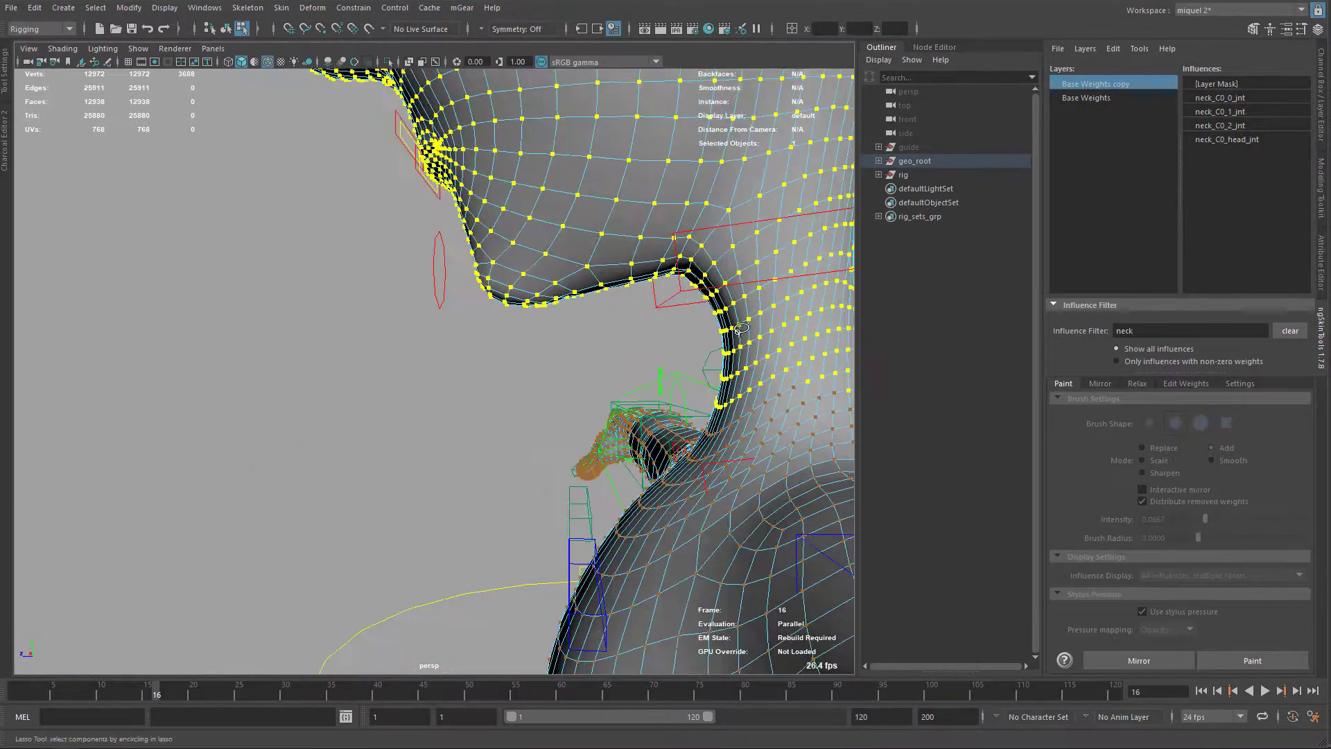
Deselect the stray vertices at the base of the neck, using wireframe display, and return to shaded display.
mouse_move(638, 427)
left_mouse_down("alt")
mouse_move(680, 351)
mouse_move(701, 348)
mouse_move(627, 309)
left_mouse_up("alt")
key("4")
scroll(671, 364, "down", 5)
left_click_drag(672, 363, 555, 386, "alt")
left_click_drag(458, 375, 528, 401, "ctrl")
mouse_move(673, 486)
right_mouse_down("alt")
mouse_move(529, 254)
mouse_move(435, 287)
right_mouse_up("alt")
mouse_move(437, 283)
left_mouse_down("alt")
mouse_move(580, 437)
mouse_move(565, 428)
left_mouse_up("alt")
key("5")
middle_click_drag(456, 297, 560, 394, "alt")
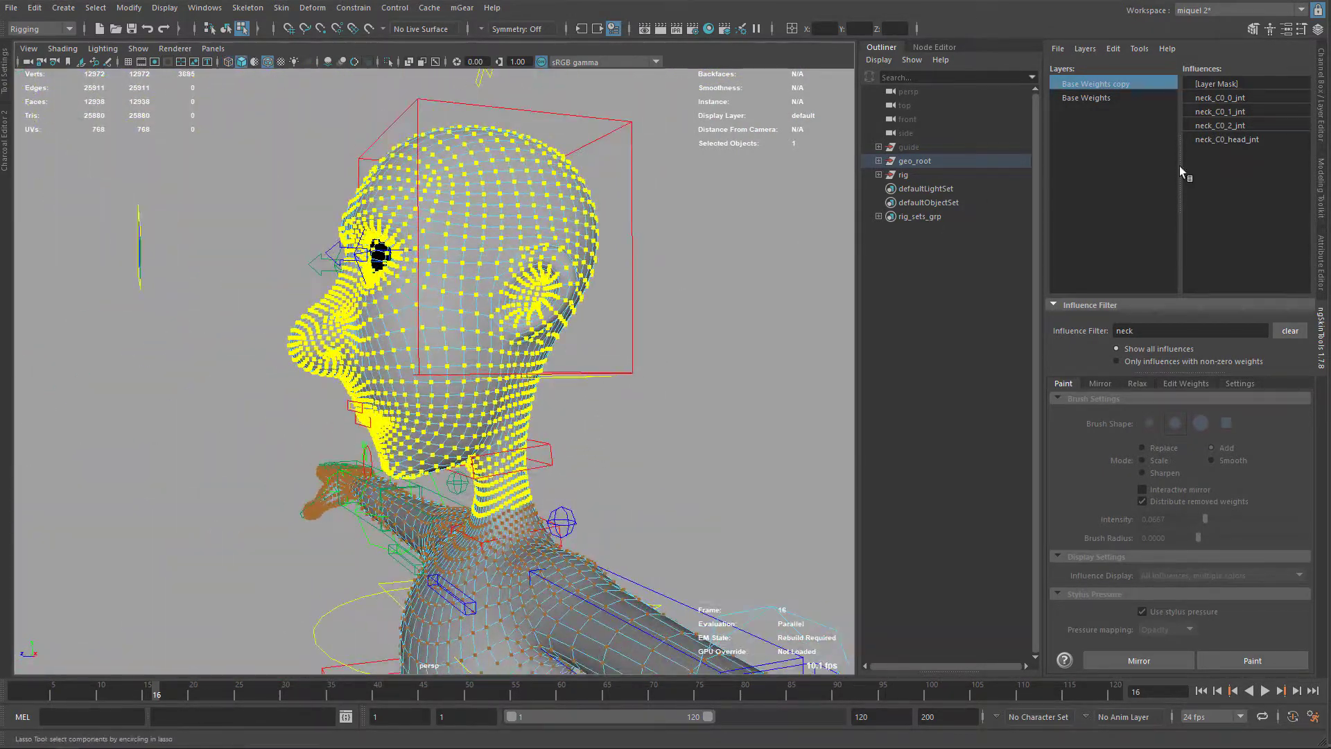
Select the influences neck_C0_0_jnt through neck_C0_2_jnt and start weight painting to show the influence colors on the mesh.
left_click(1227, 99)
left_click(1232, 126, "shift")
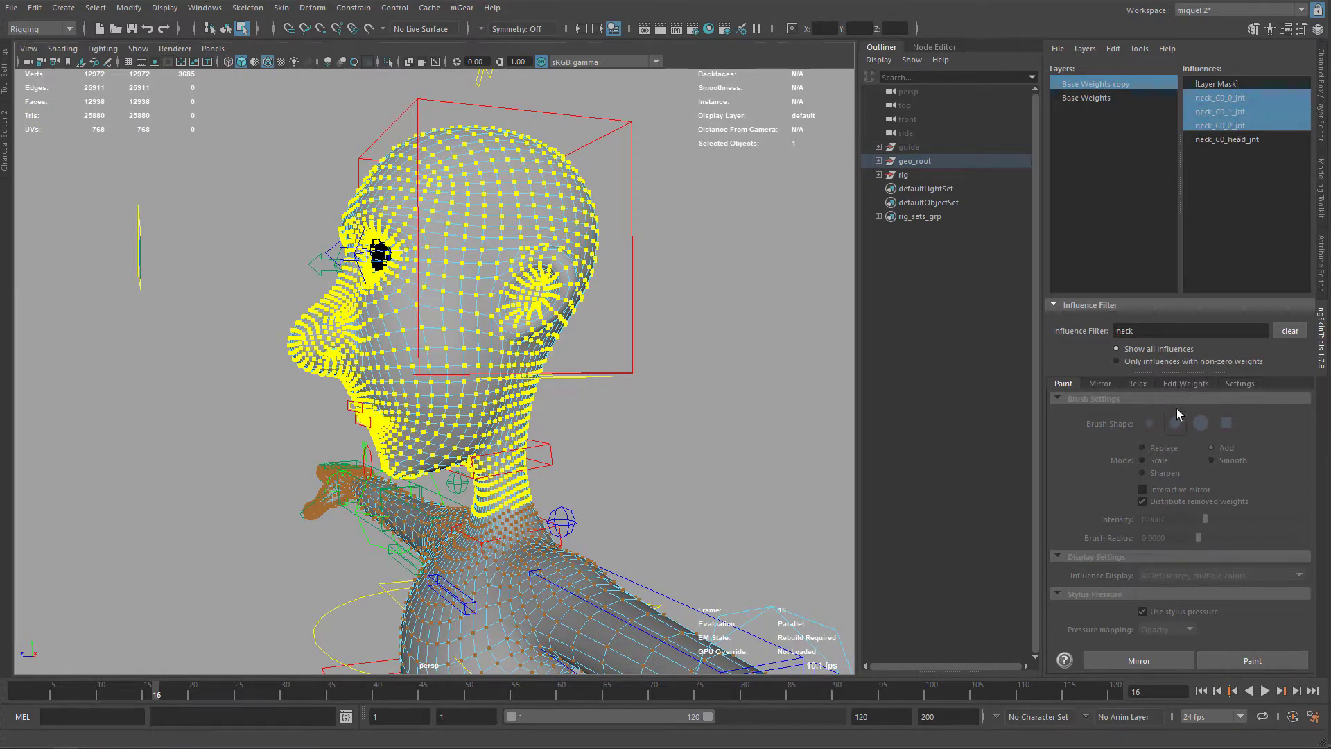
left_click(1183, 383)
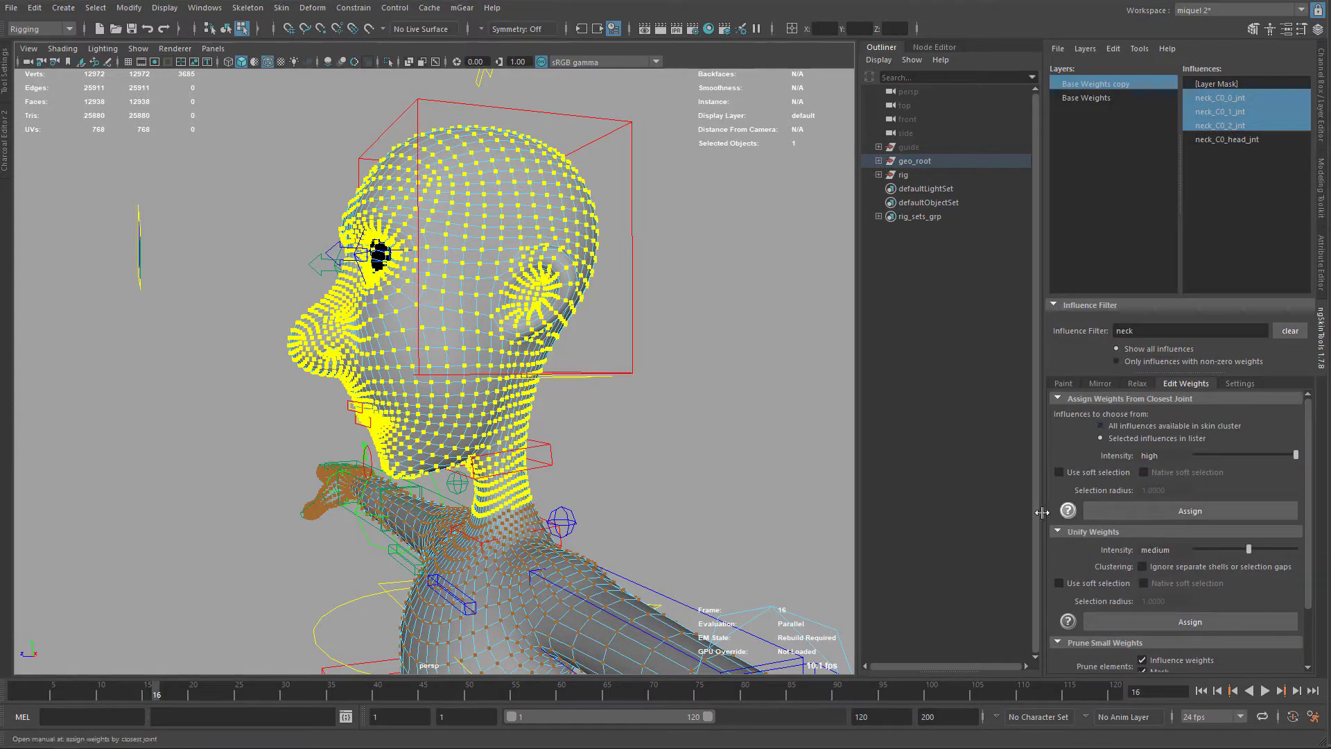
left_click(1067, 386)
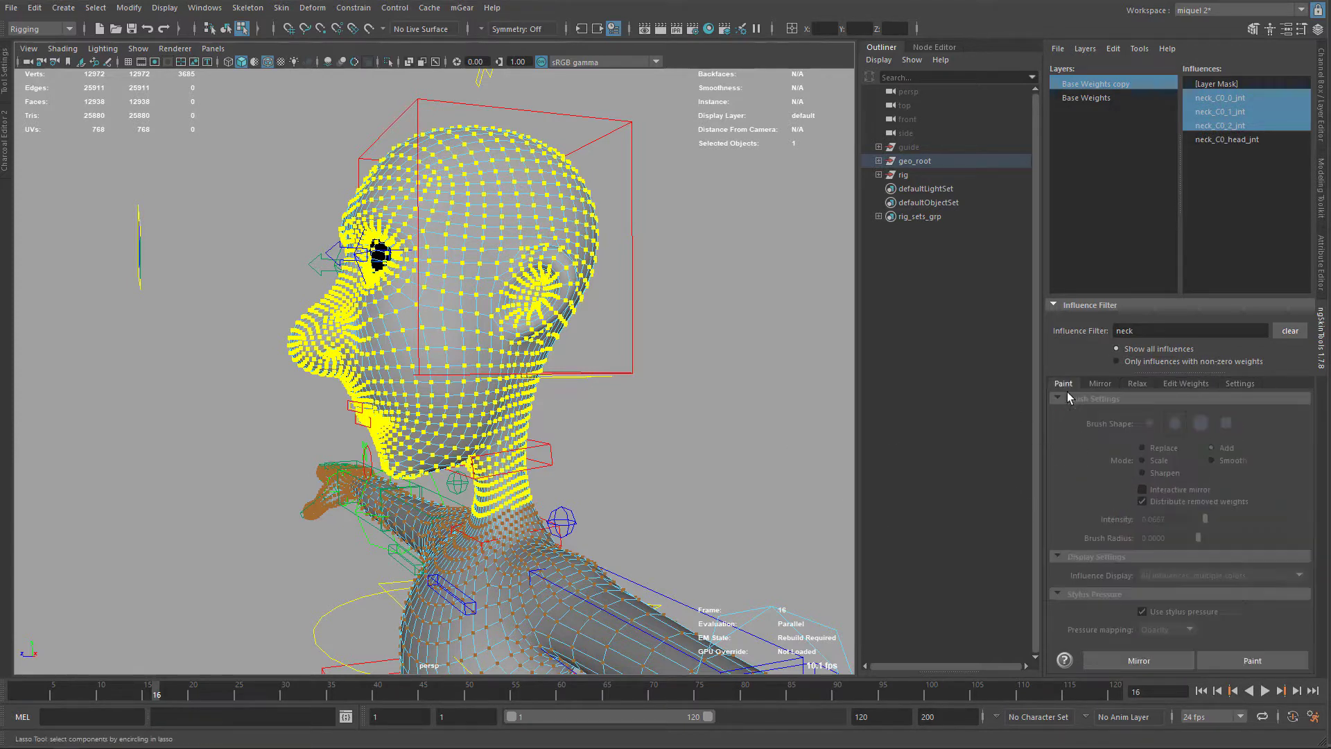
left_click(1234, 656)
middle_click_drag(659, 406, 722, 386, "alt")
left_click_drag(721, 387, 683, 376, "alt")
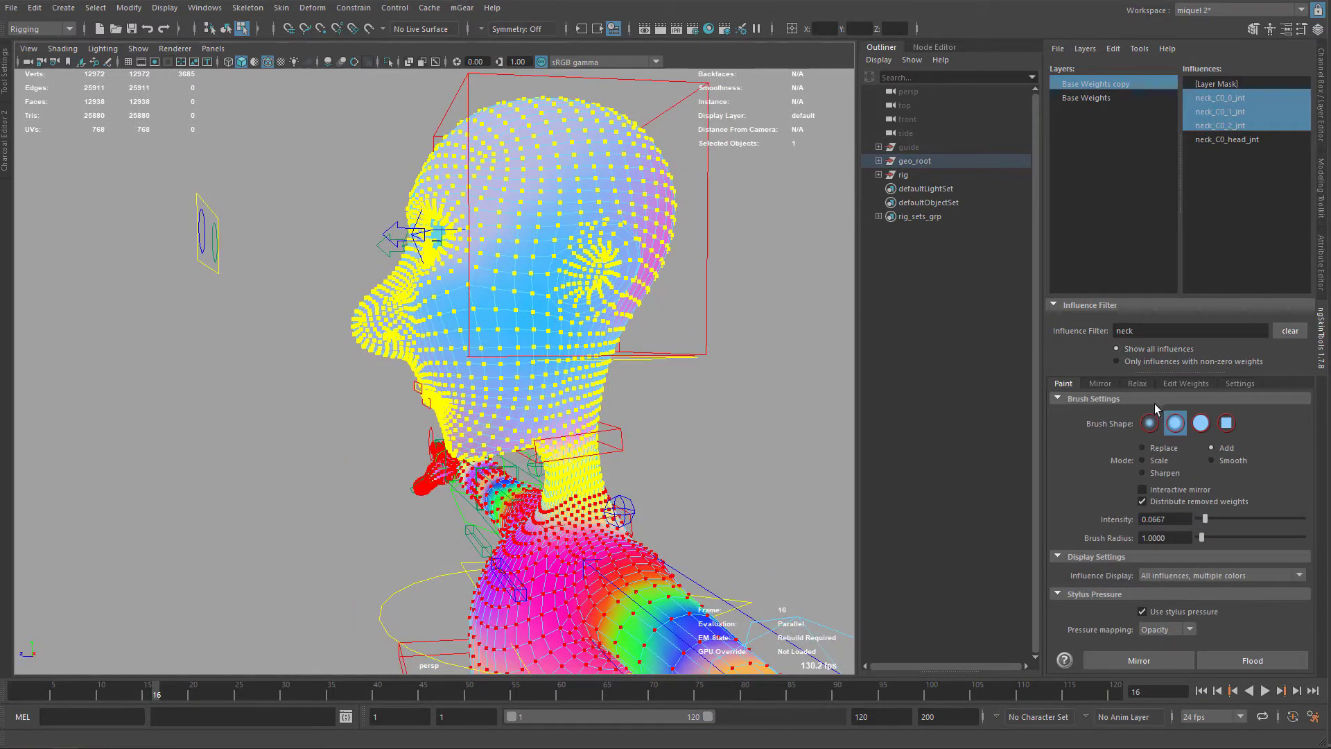
Assign the selected vertices' weights from the closest joint, using only the selected influences at high intensity.
left_click(1182, 384)
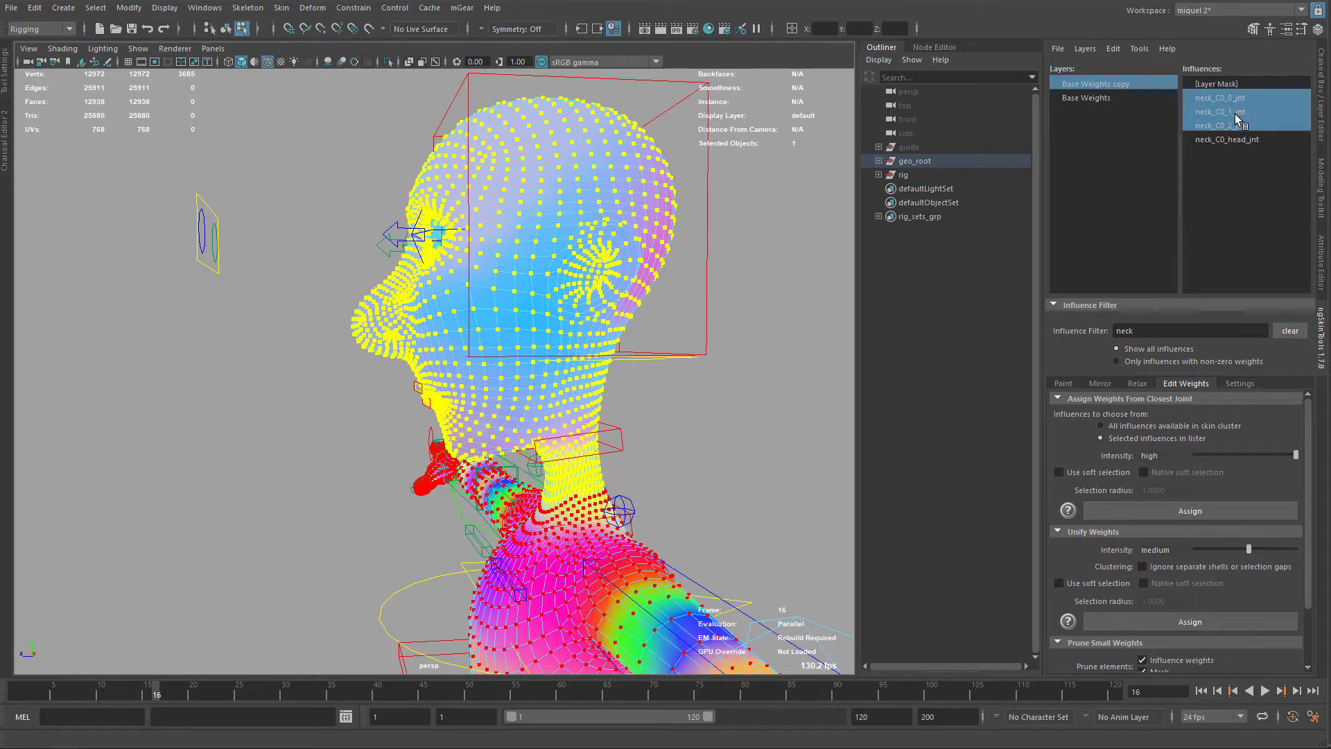
left_click(1143, 514)
scroll(607, 302, "up", 5)
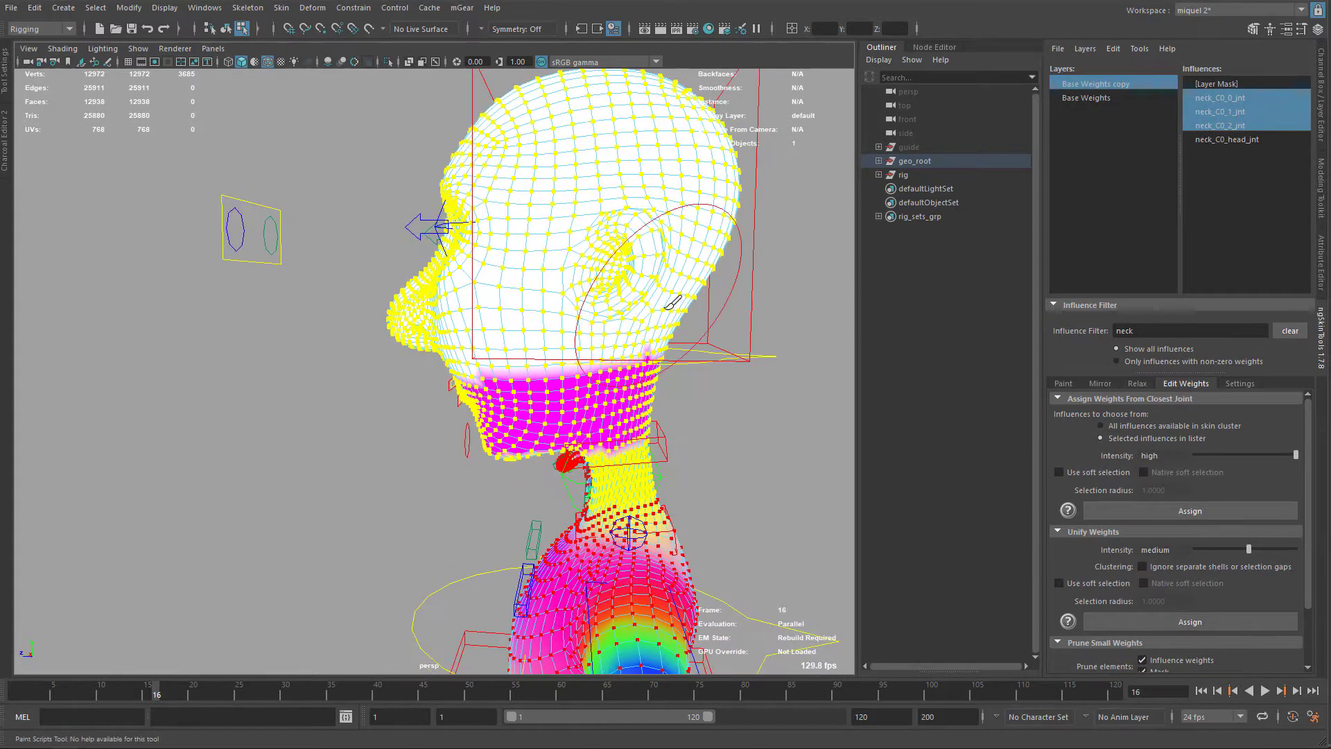
right_click_drag(607, 301, 554, 284, "alt")
middle_click_drag(493, 440, 490, 475, "alt")
right_click_drag(490, 476, 522, 419, "alt")
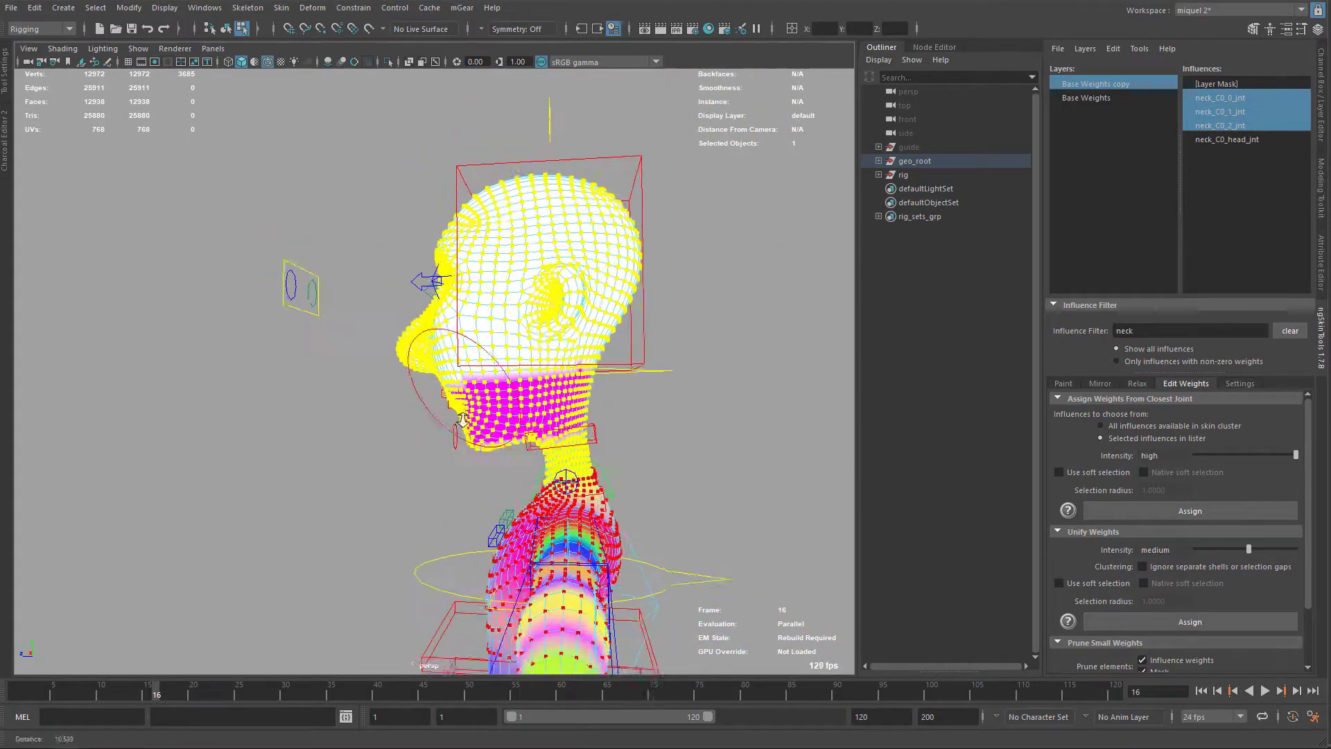
middle_click_drag(521, 419, 515, 426, "alt")
Leave weight painting and lasso the neck vertices out of the selection in a side view, keeping only the head vertices.
key("space")
left_click_drag(508, 436, 589, 435)
middle_click_drag(628, 83, 564, 347, "alt")
key("f")
scroll(570, 272, "down", 6)
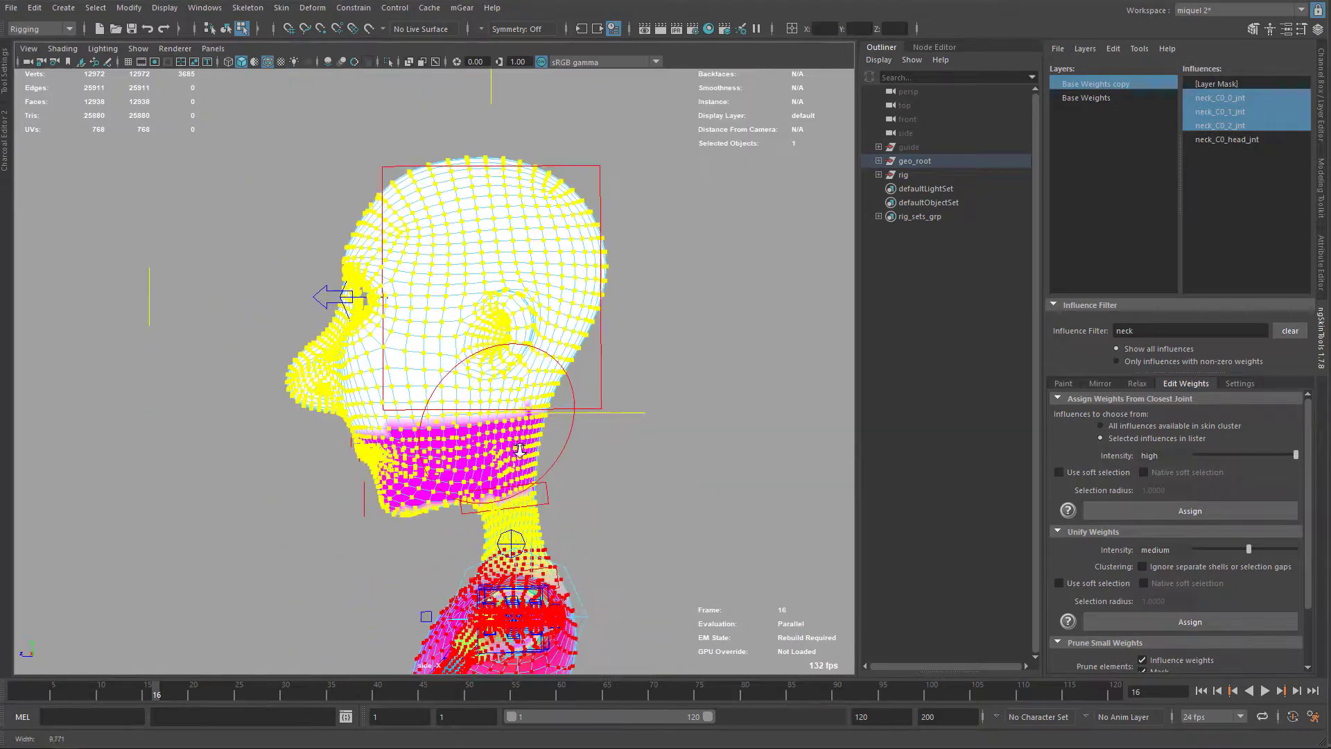
key("q")
key("y")
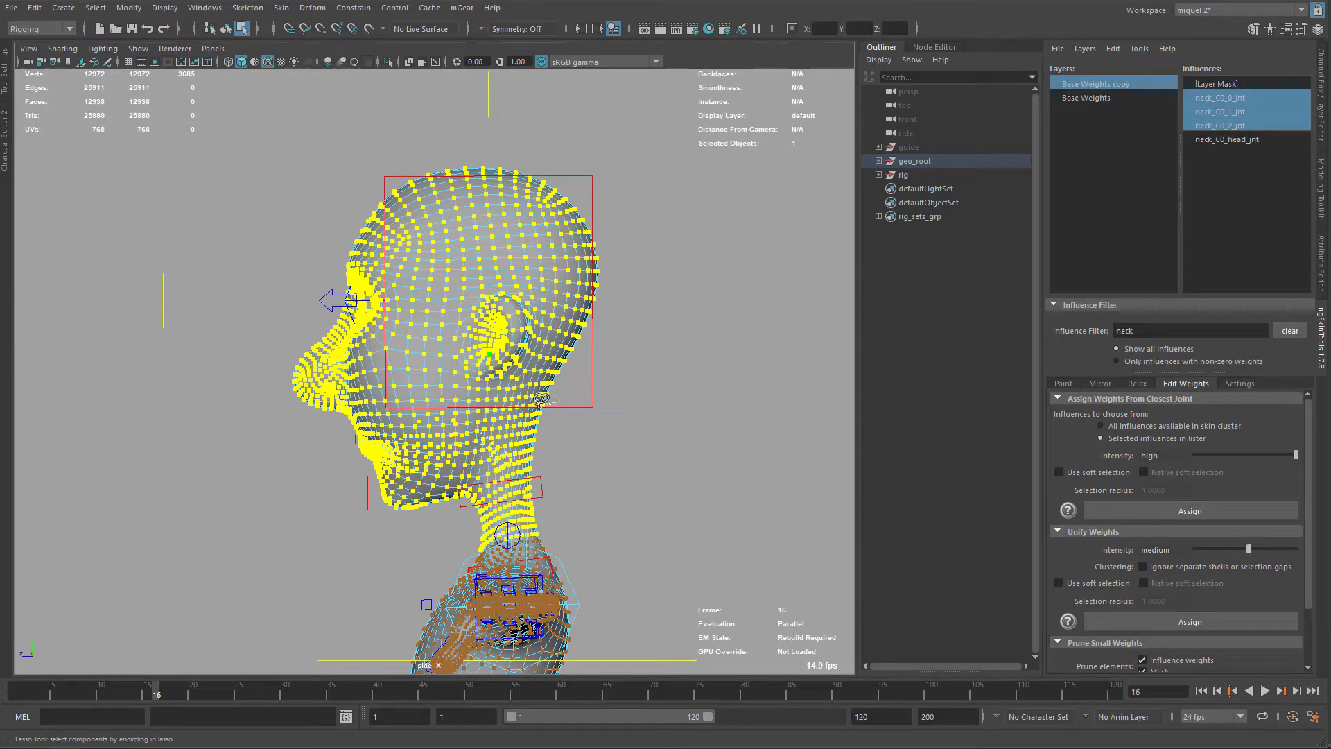
mouse_move(554, 401)
left_mouse_down()
mouse_move(488, 450)
mouse_move(468, 510)
mouse_move(628, 507)
mouse_move(511, 463)
left_mouse_up()
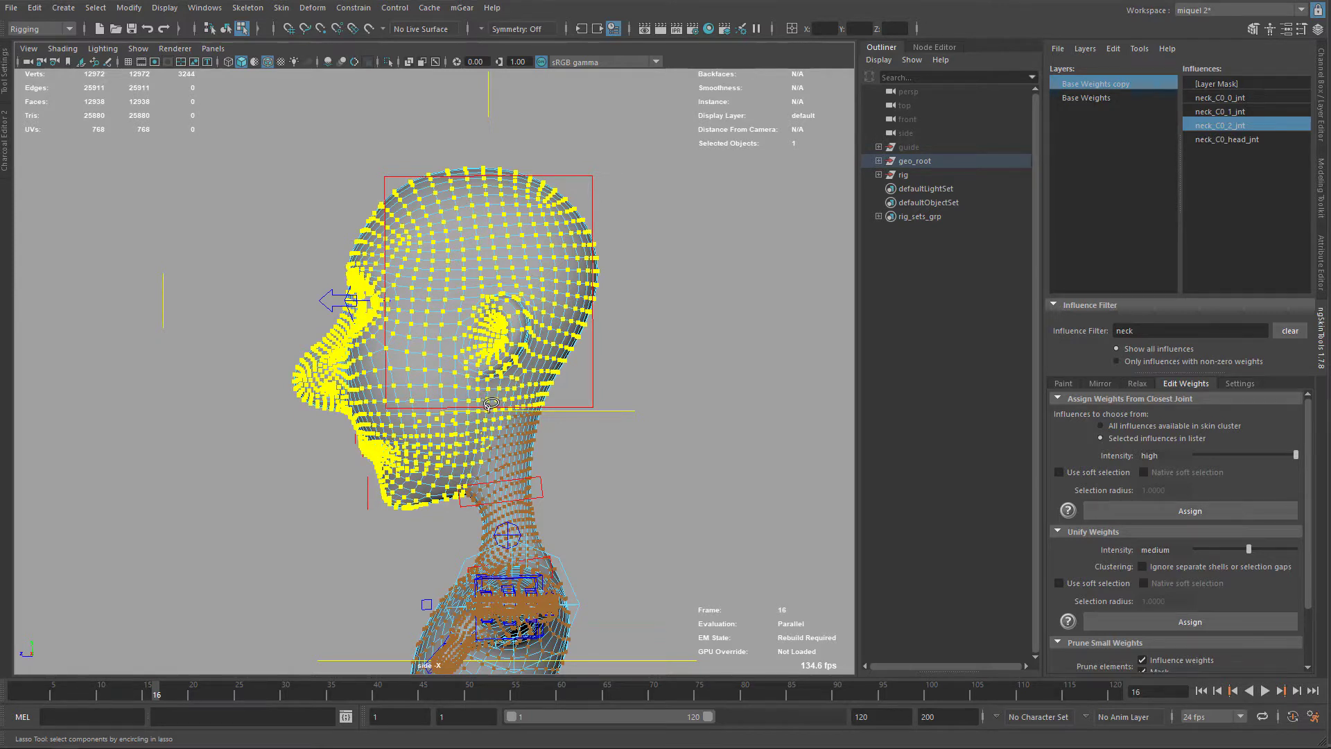
Assign the selected head vertices to neck_C0_head_jnt from the closest joint and start weight painting to show the influence colors.
left_click(1227, 140)
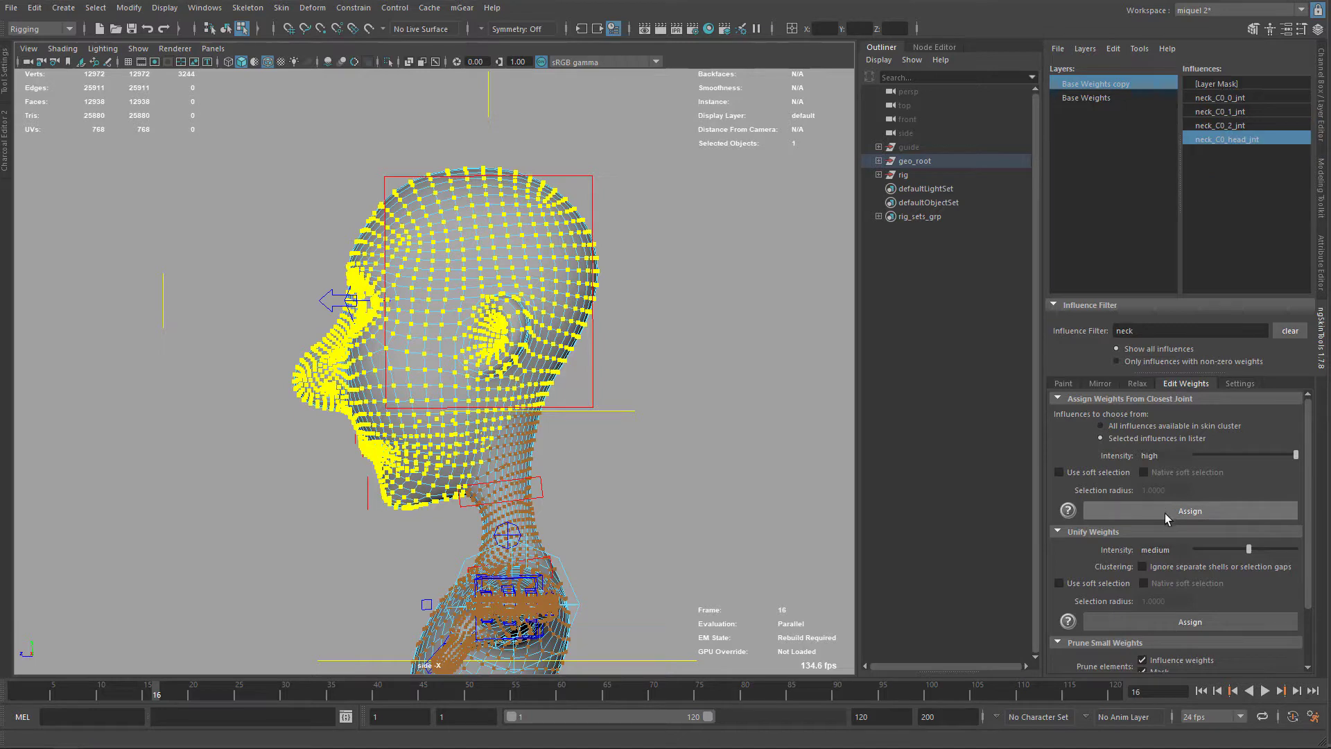
left_click(1065, 385)
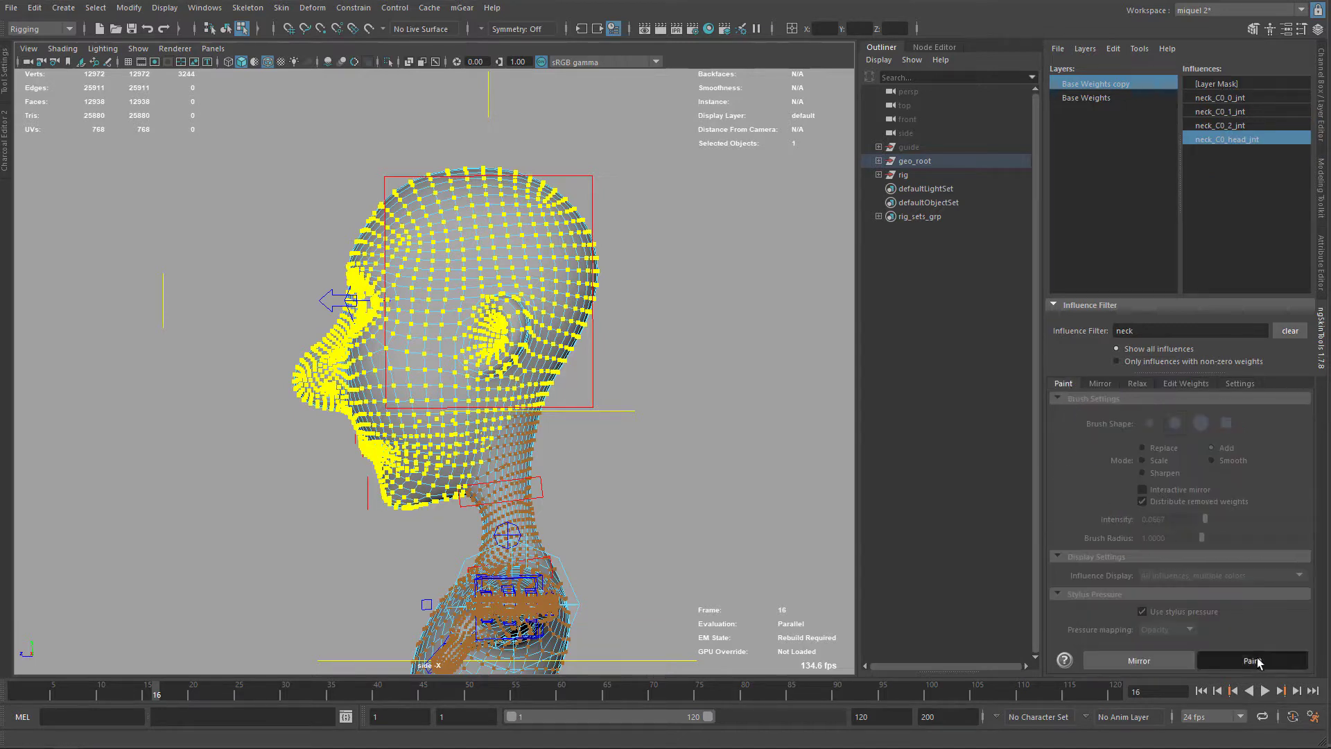
left_click(1248, 662)
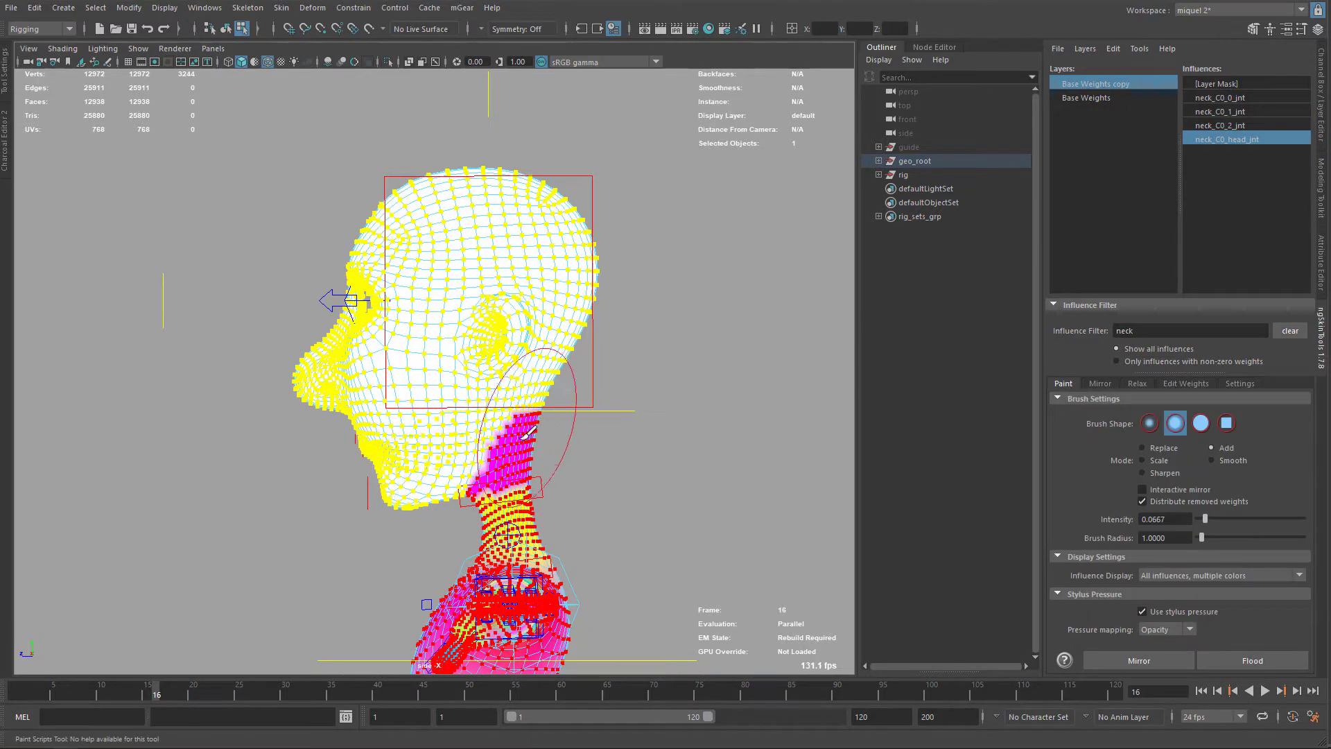
Leave weight painting, rotate and move neck_C0_ik_ctl to test the head and neck deformation, and undo the pose.
key("q")
left_click(601, 410)
key("e")
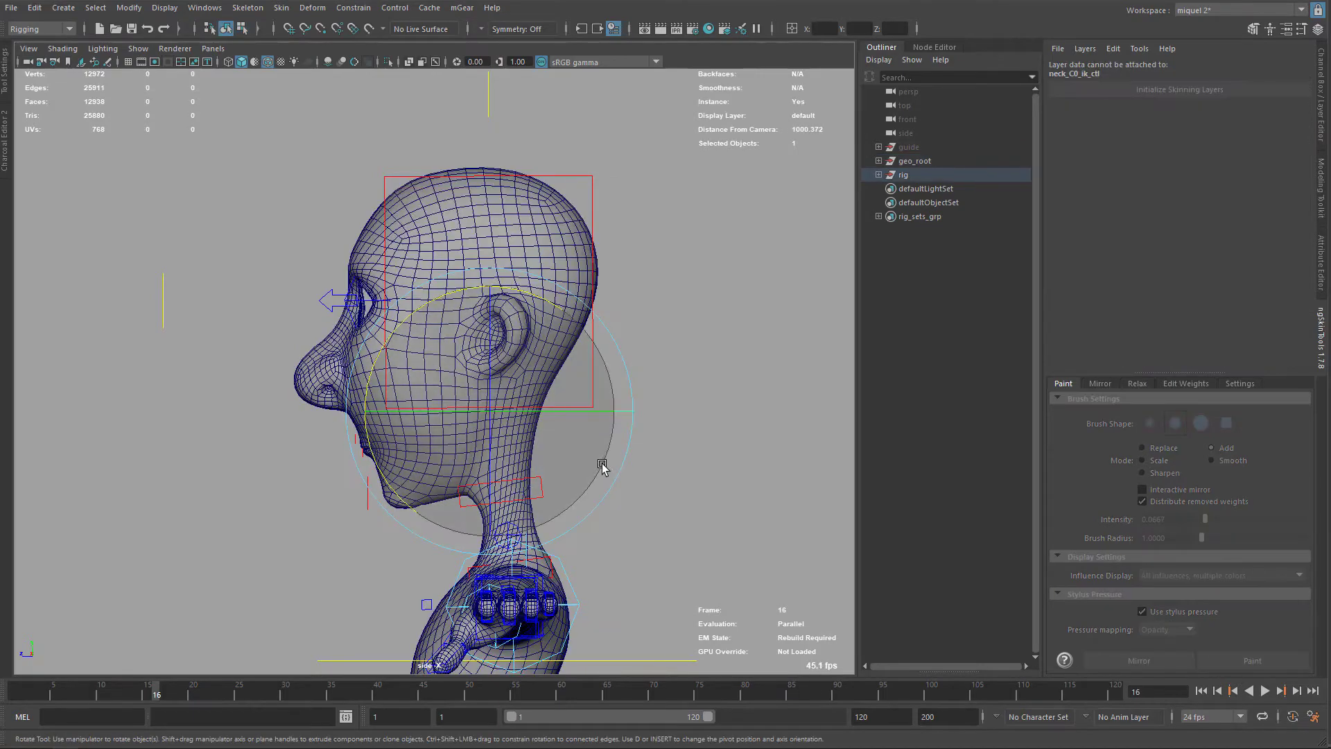
mouse_move(558, 311)
left_mouse_down()
mouse_move(574, 321)
mouse_move(541, 308)
left_mouse_up()
key("w")
left_click_drag(487, 406, 467, 373)
scroll(464, 409, "up", 2)
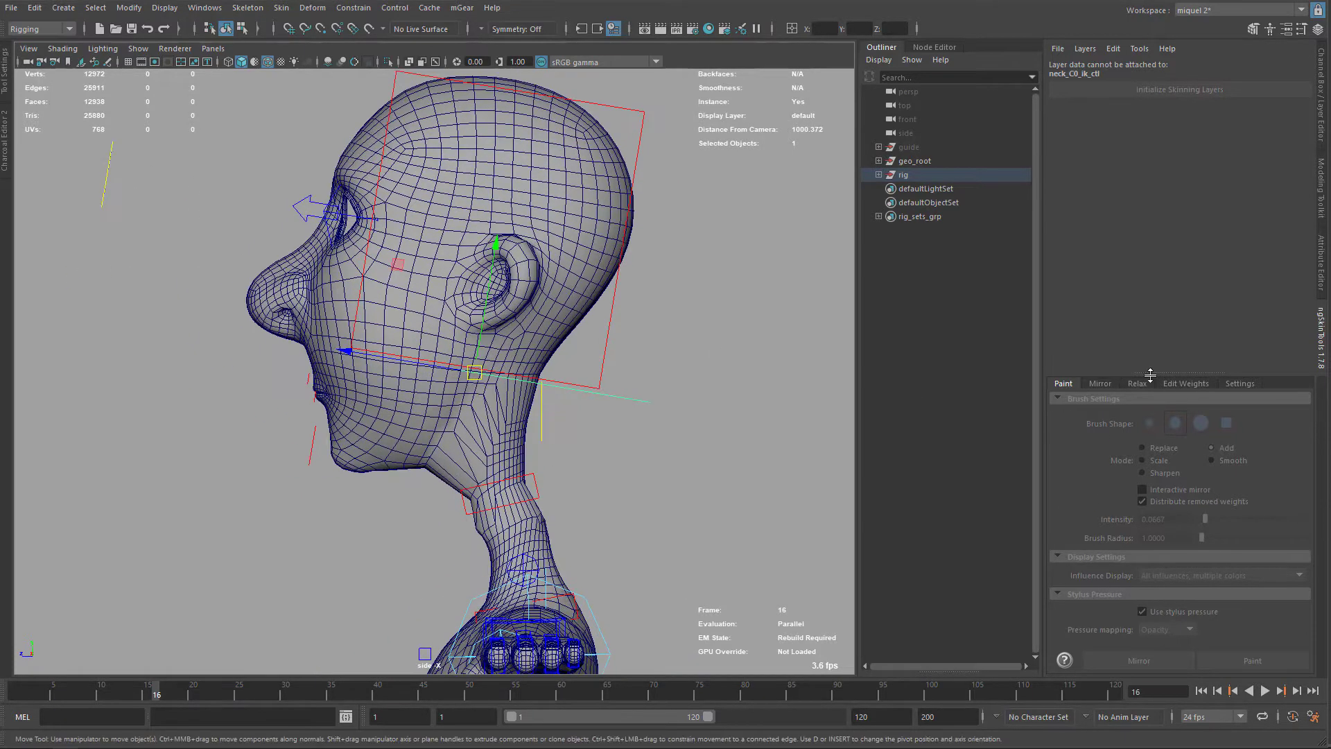
left_click(1186, 384)
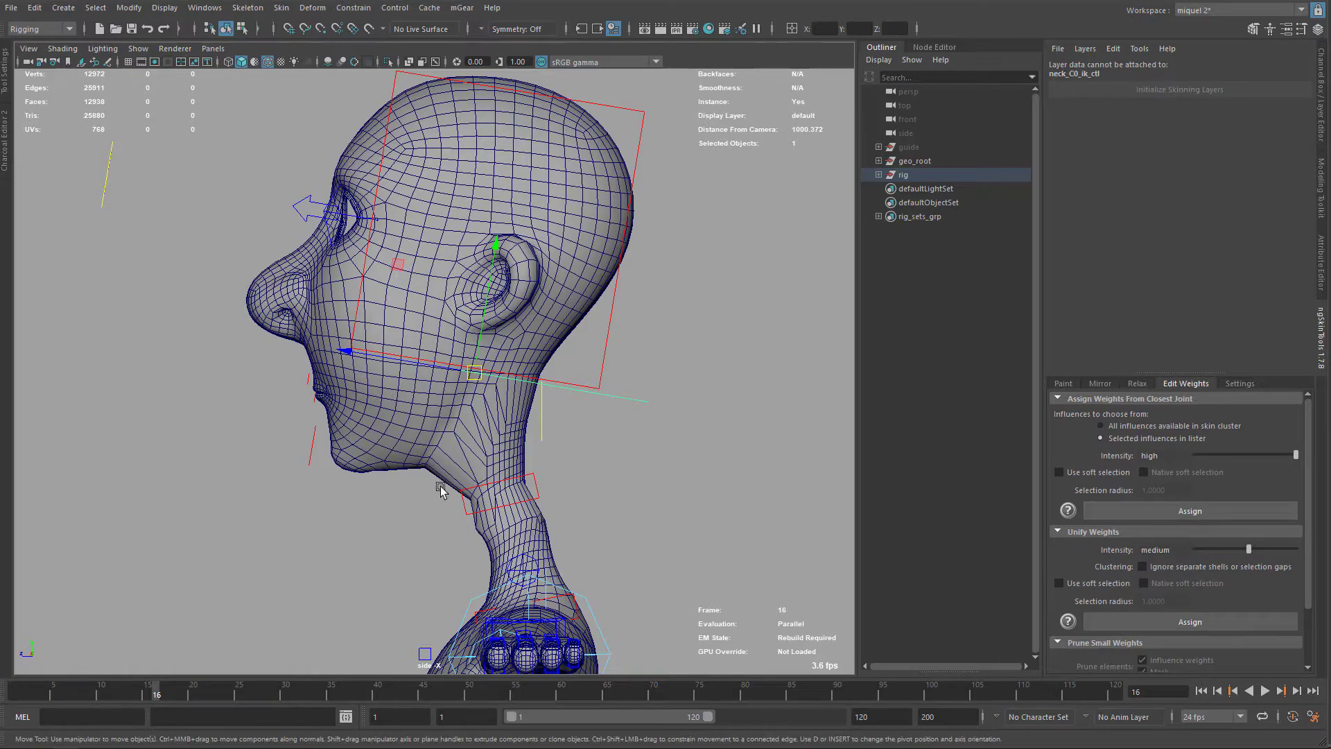
left_click_drag(528, 392, 662, 417)
Select the character's body mesh at the lower face in the perspective view.
middle_click_drag(502, 292, 597, 297, "alt")
right_click_drag(596, 297, 588, 421, "alt")
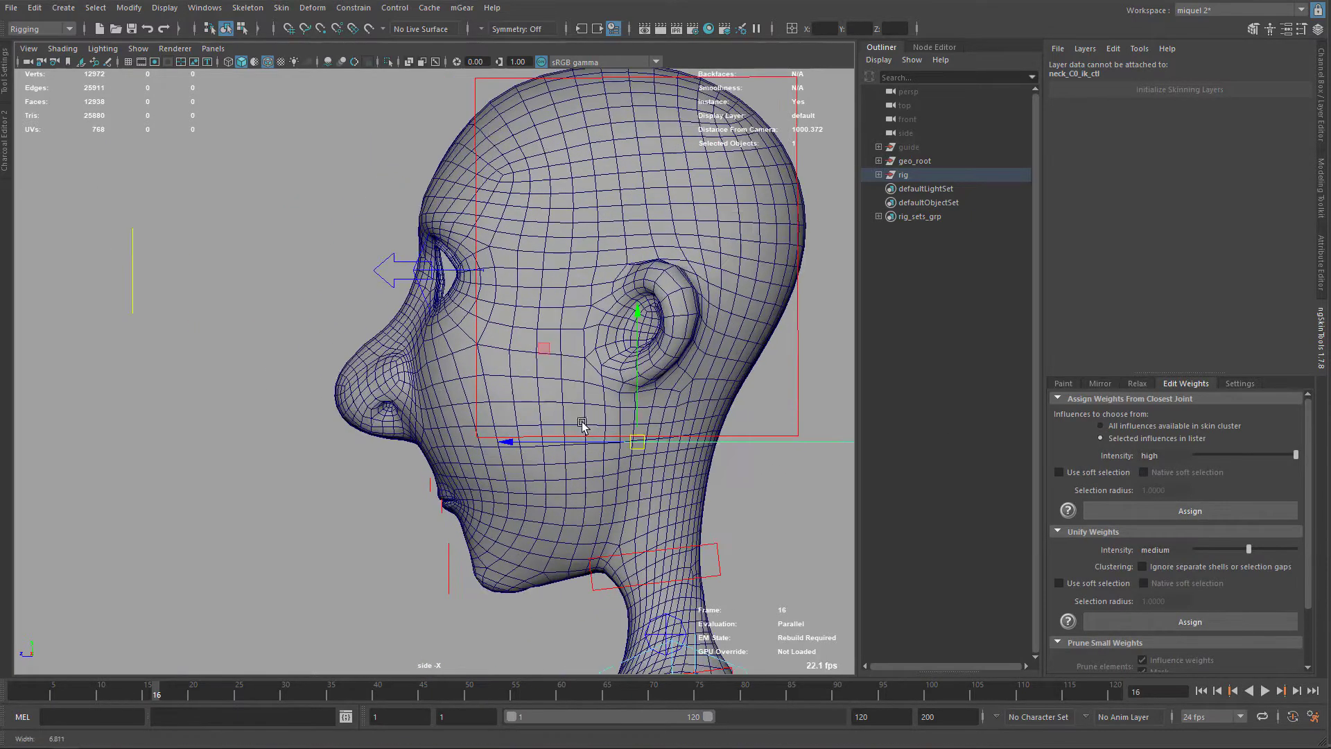
middle_click_drag(588, 422, 523, 279, "alt")
key("space")
left_click_drag(594, 376, 621, 440)
right_click_drag(621, 439, 629, 384, "alt")
middle_click_drag(630, 383, 654, 383, "alt")
right_click_drag(654, 383, 594, 323, "alt")
middle_click_drag(594, 323, 567, 315, "alt")
left_click_drag(566, 314, 617, 298, "alt")
right_click_drag(617, 298, 607, 395, "alt")
middle_click_drag(607, 394, 574, 363, "alt")
right_click_drag(574, 363, 534, 339, "alt")
left_click_drag(534, 340, 528, 346, "alt")
key("q")
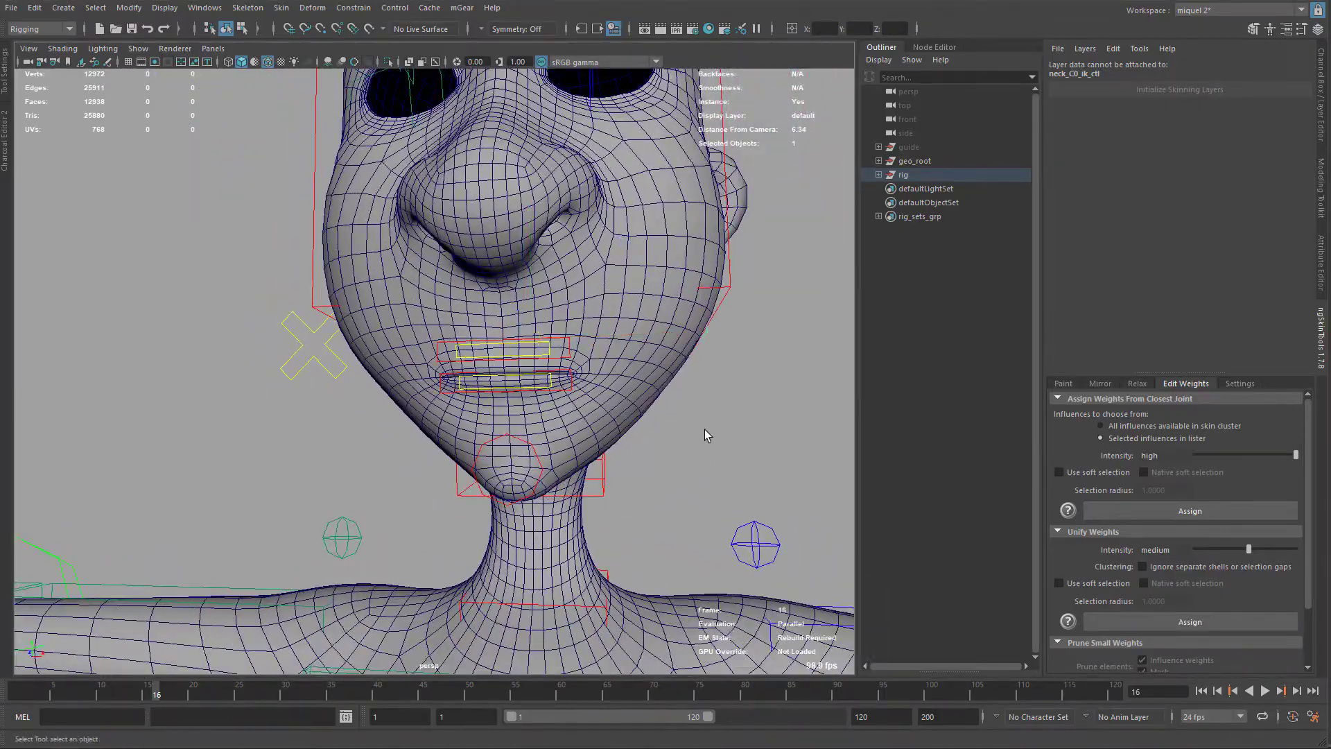
mouse_move(677, 439)
left_mouse_down("alt")
mouse_move(583, 440)
mouse_move(677, 439)
mouse_move(674, 419)
left_mouse_up("alt")
right_click_drag(675, 419, 638, 451, "alt")
middle_click_drag(606, 346, 586, 341, "alt")
left_click_drag(553, 437, 578, 432, "alt")
left_click(665, 430)
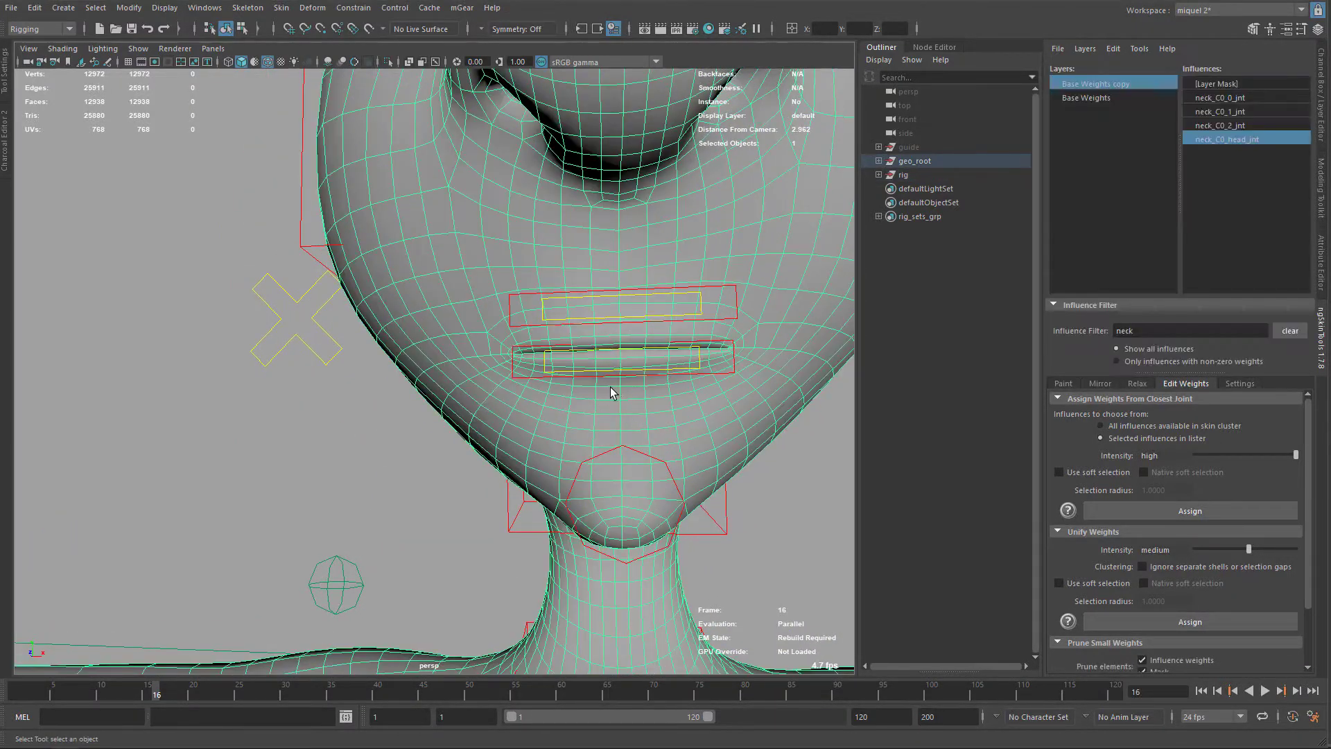
Select a vertex at the middle of the lower lip and grow the selection over the lower lip area.
key("F8")
left_click(622, 369)
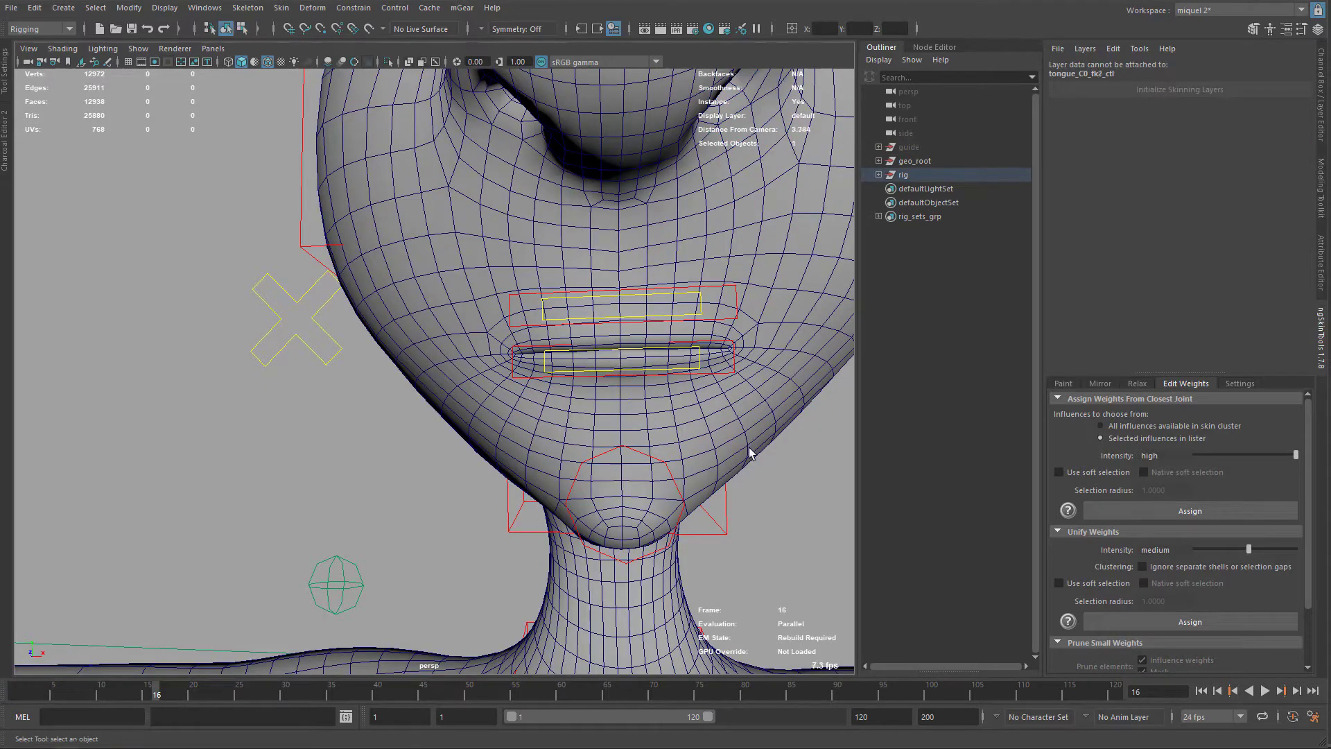
left_click(721, 434)
key("F8")
left_click(621, 366)
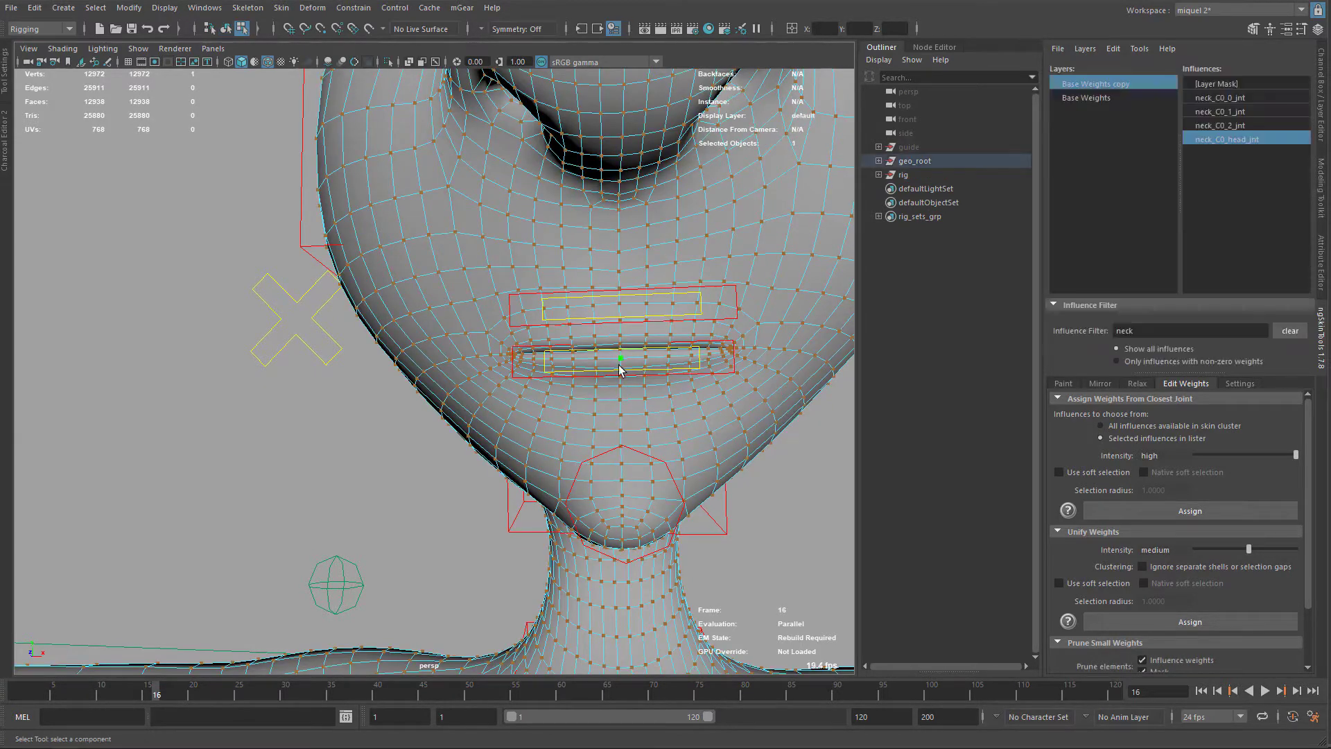
key("shift+period")
key("shift+period")
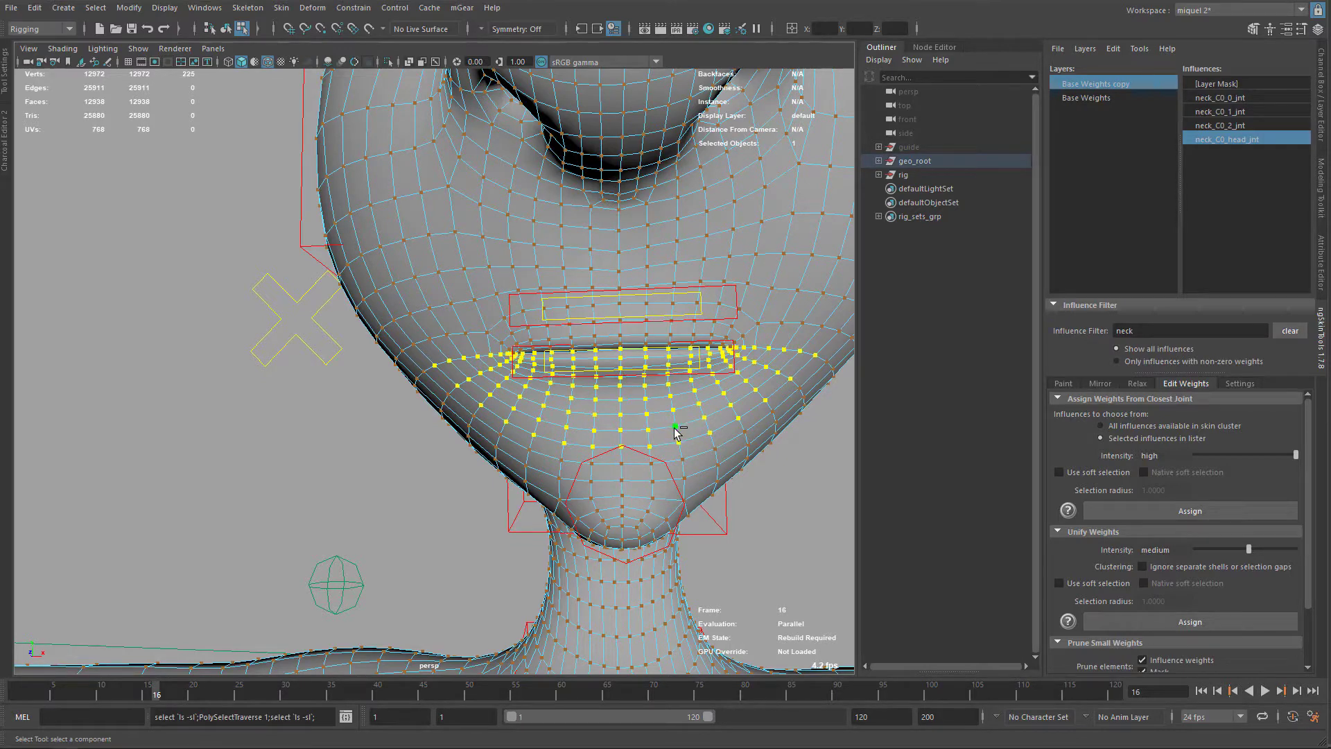
Add the chin and jaw vertices to the selection with the Lasso tool in the side view, closing the material assignment dialog.
mouse_move(695, 419)
left_mouse_down("alt")
mouse_move(555, 390)
mouse_move(665, 421)
mouse_move(552, 405)
mouse_move(602, 429)
left_mouse_up("alt")
key("4")
scroll(569, 402, "down", 4)
key("space")
right_click_drag(312, 444, 558, 416, "alt")
key("5")
scroll(558, 416, "down", 3)
scroll(659, 395, "up", 4)
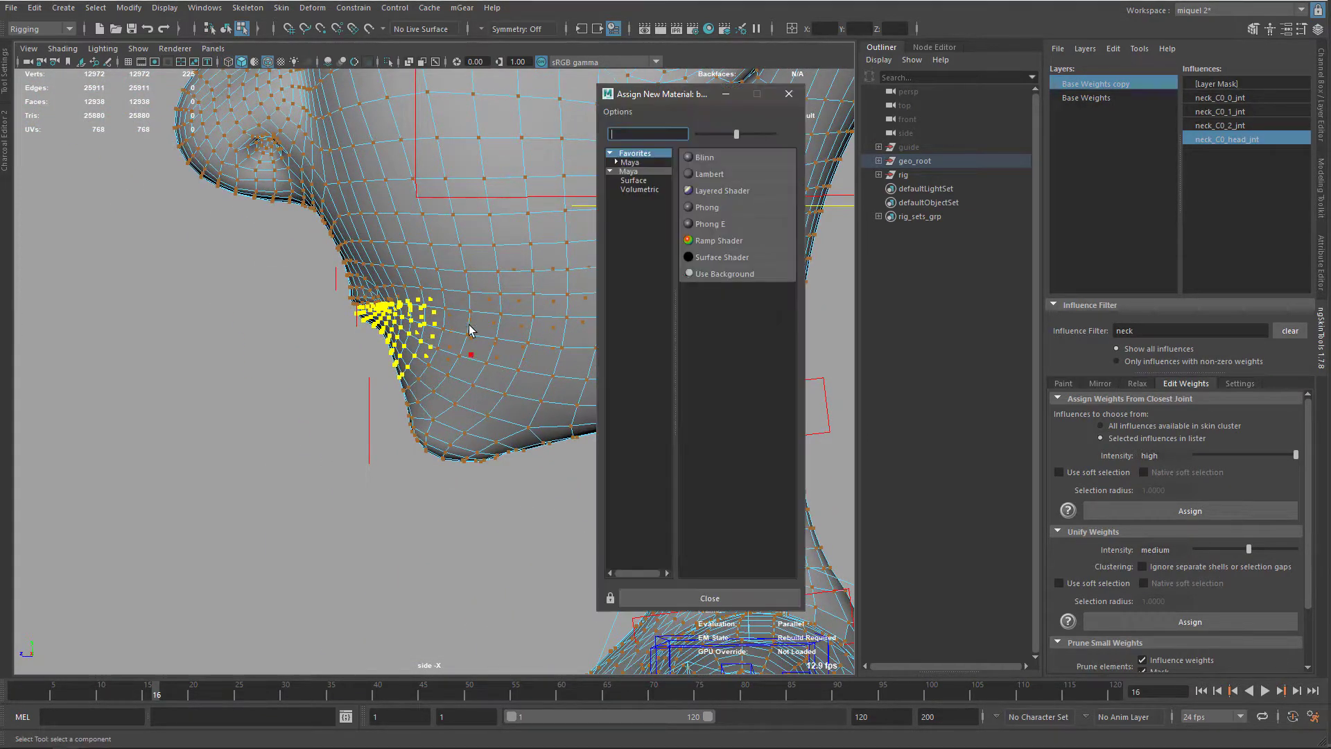
left_click(789, 94)
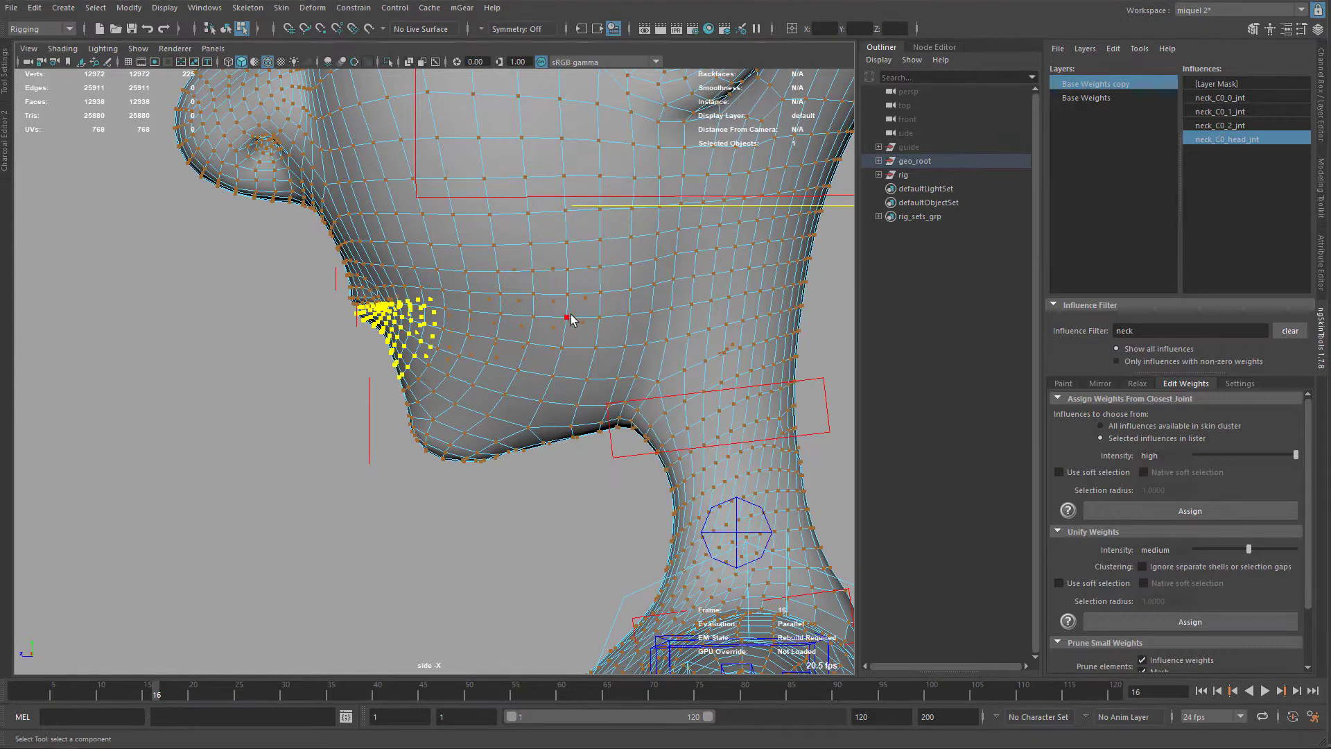
key("y")
mouse_move(440, 291)
left_mouse_down()
mouse_move(373, 443)
mouse_move(565, 461)
mouse_move(589, 444)
mouse_move(662, 312)
mouse_move(676, 197)
mouse_move(656, 128)
mouse_move(628, 123)
mouse_move(554, 204)
mouse_move(511, 297)
left_mouse_up()
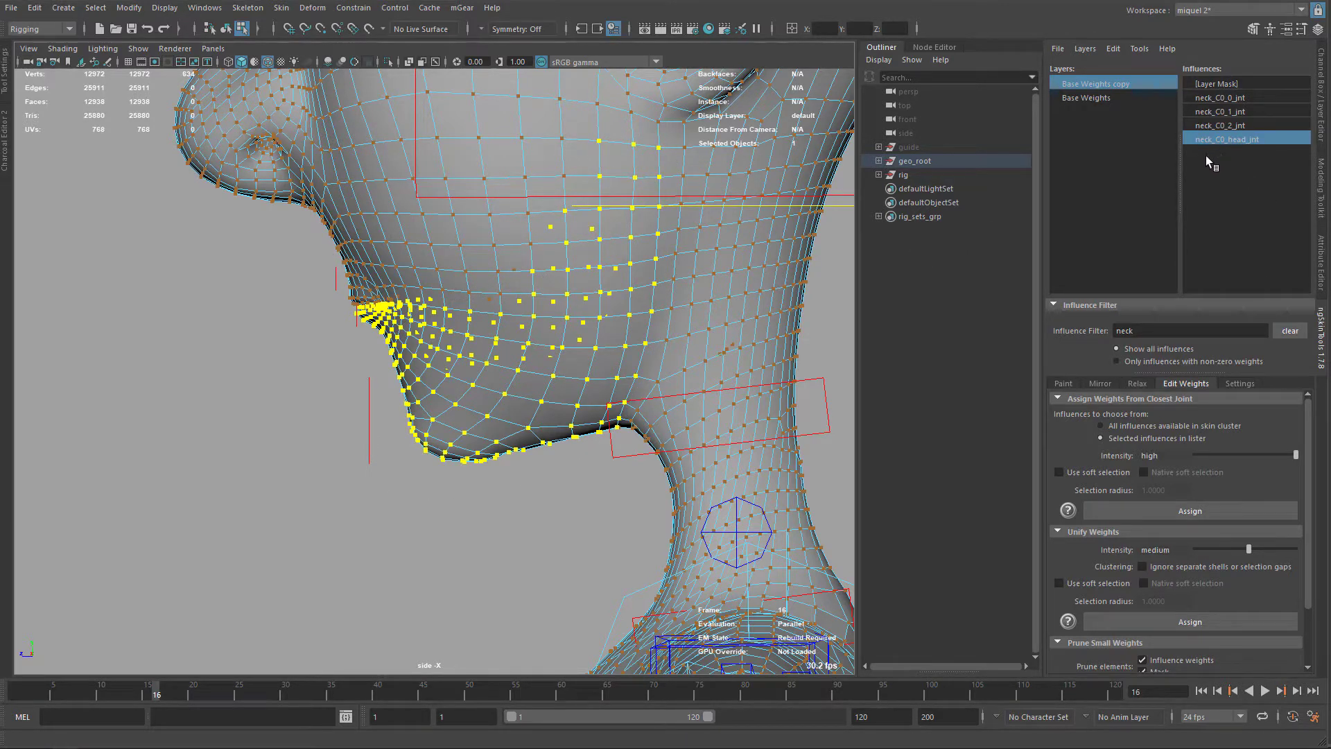
Filter the influences by "jaw" and select mouth_C0_jaw_jnt.
double_click(1124, 331)
type("jaw")
key("Return")
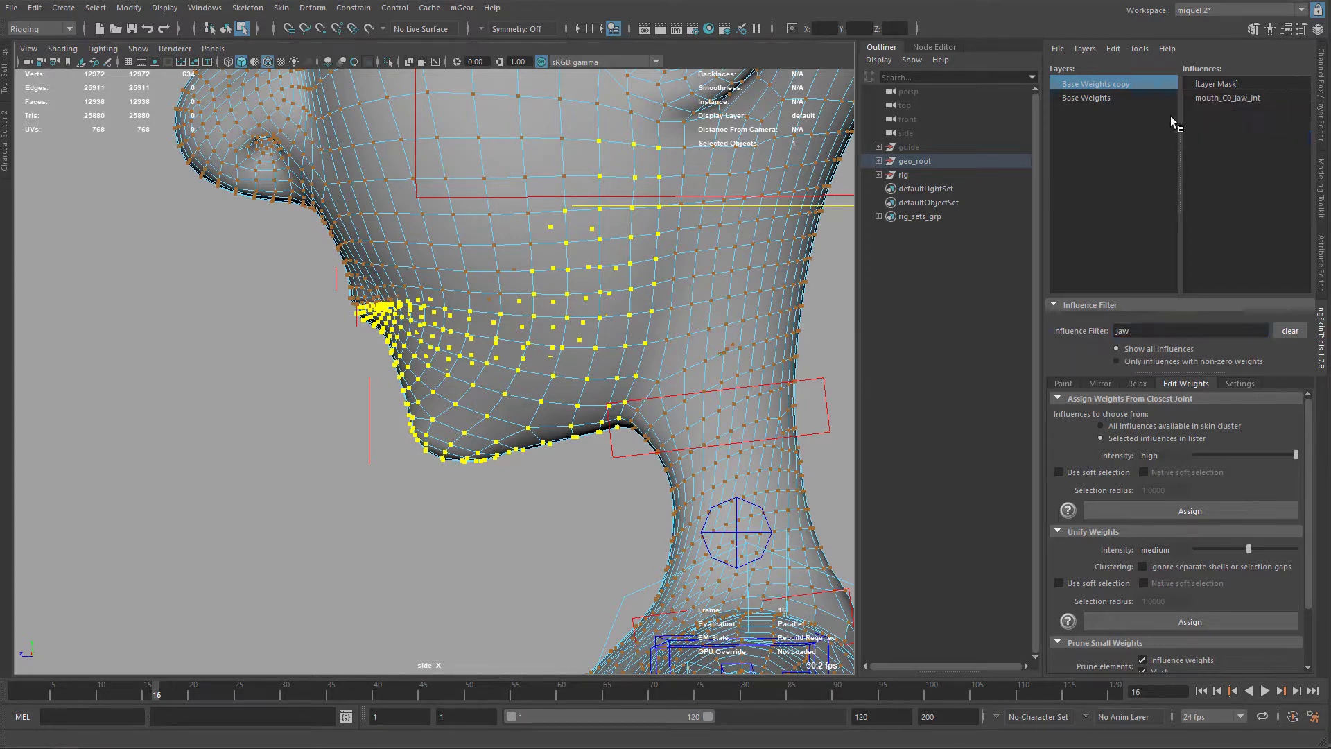
left_click(1219, 100)
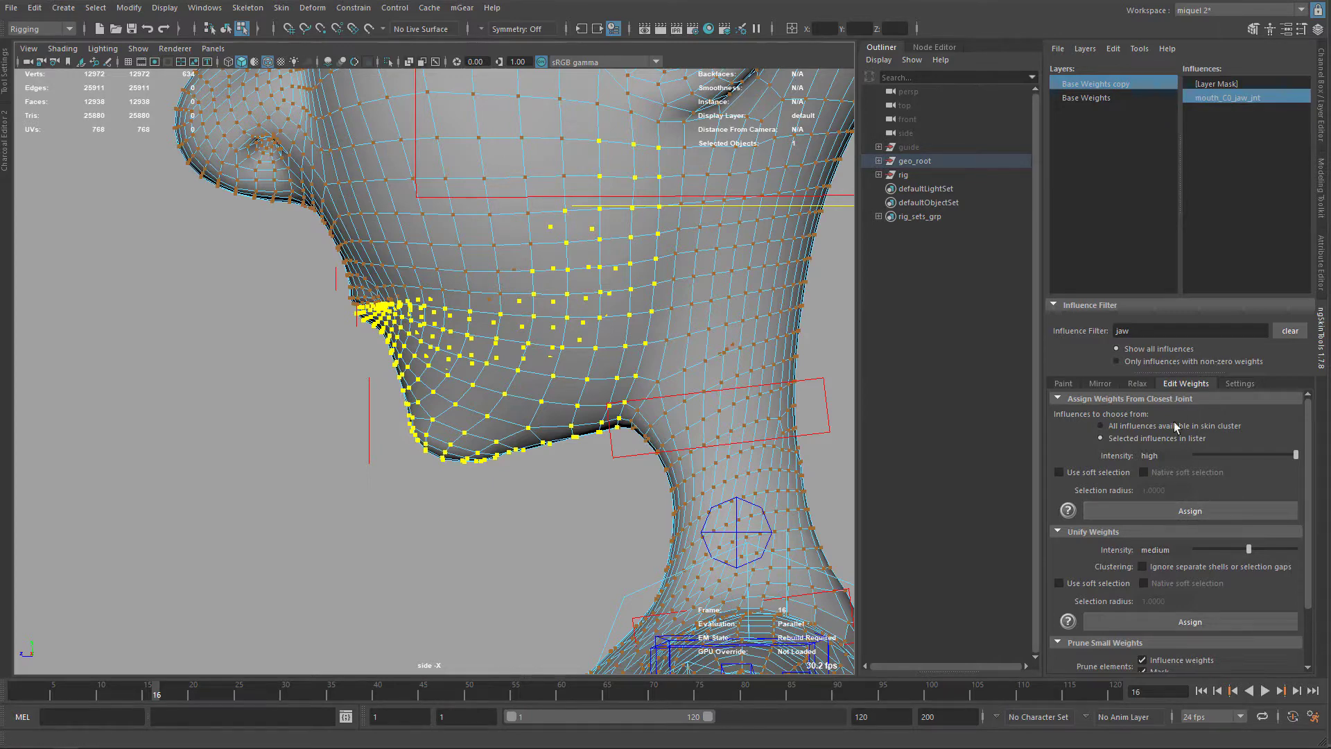
Flood the selected jaw vertices with the jaw influence in Replace mode at intensity 1.0, and return to object mode.
left_click(1062, 386)
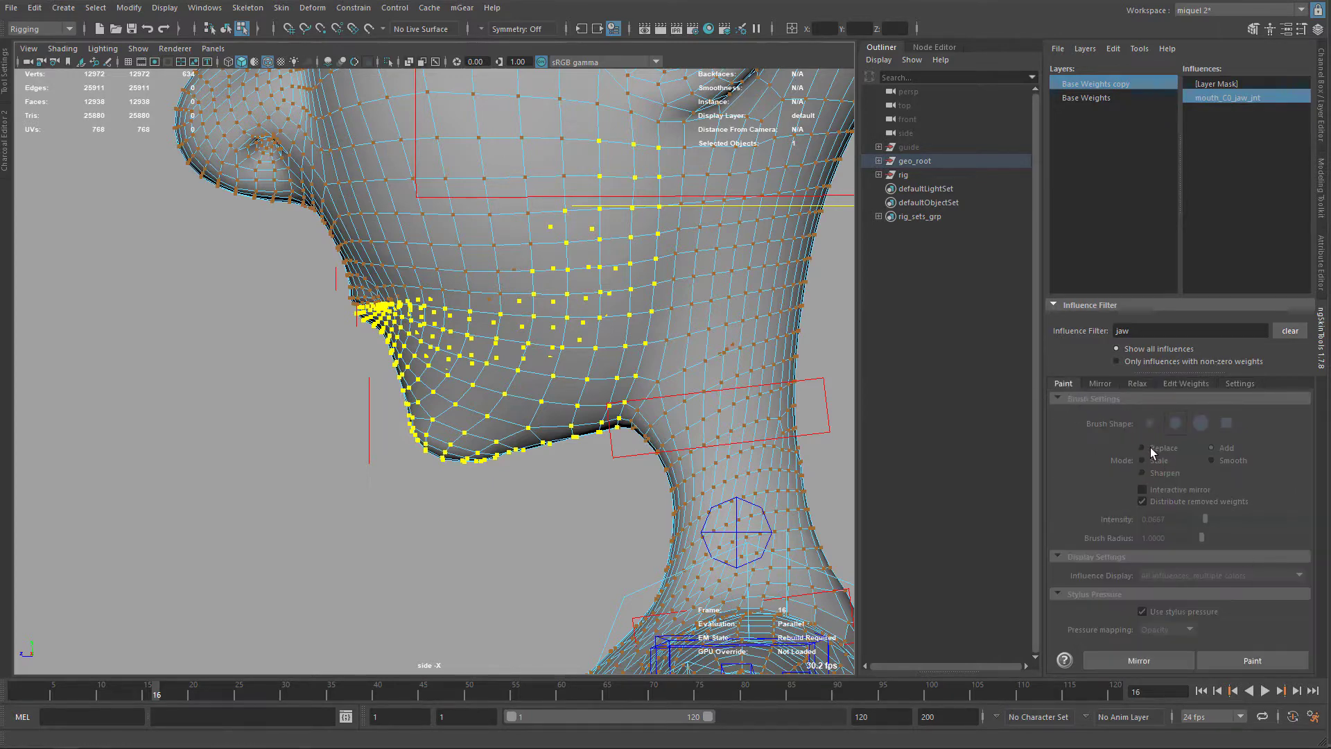
left_click(1252, 660)
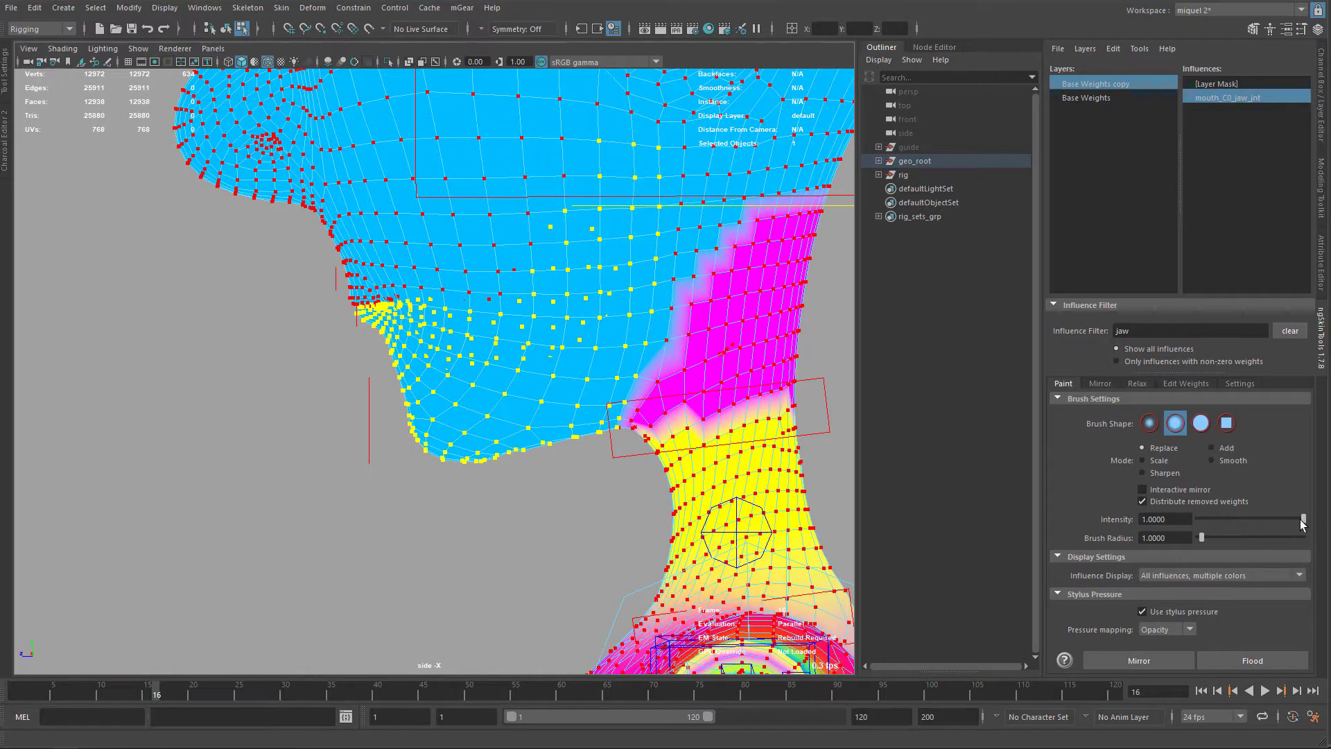
left_click(1224, 667)
key("F8")
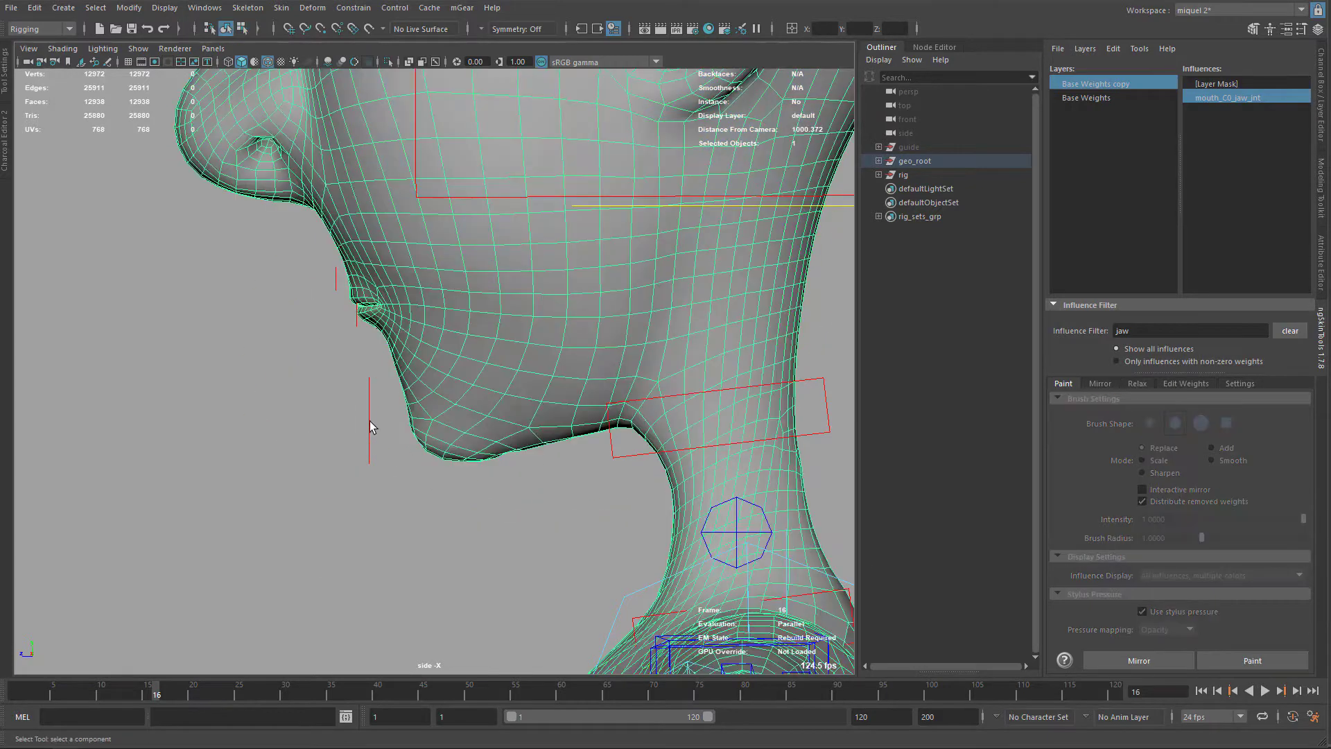
Move the jaw control mouth_C0_jaw_ctl downward to open the character's mouth.
left_click(368, 419)
key("w")
mouse_move(427, 272)
left_mouse_down()
mouse_move(413, 364)
mouse_move(414, 346)
left_mouse_up()
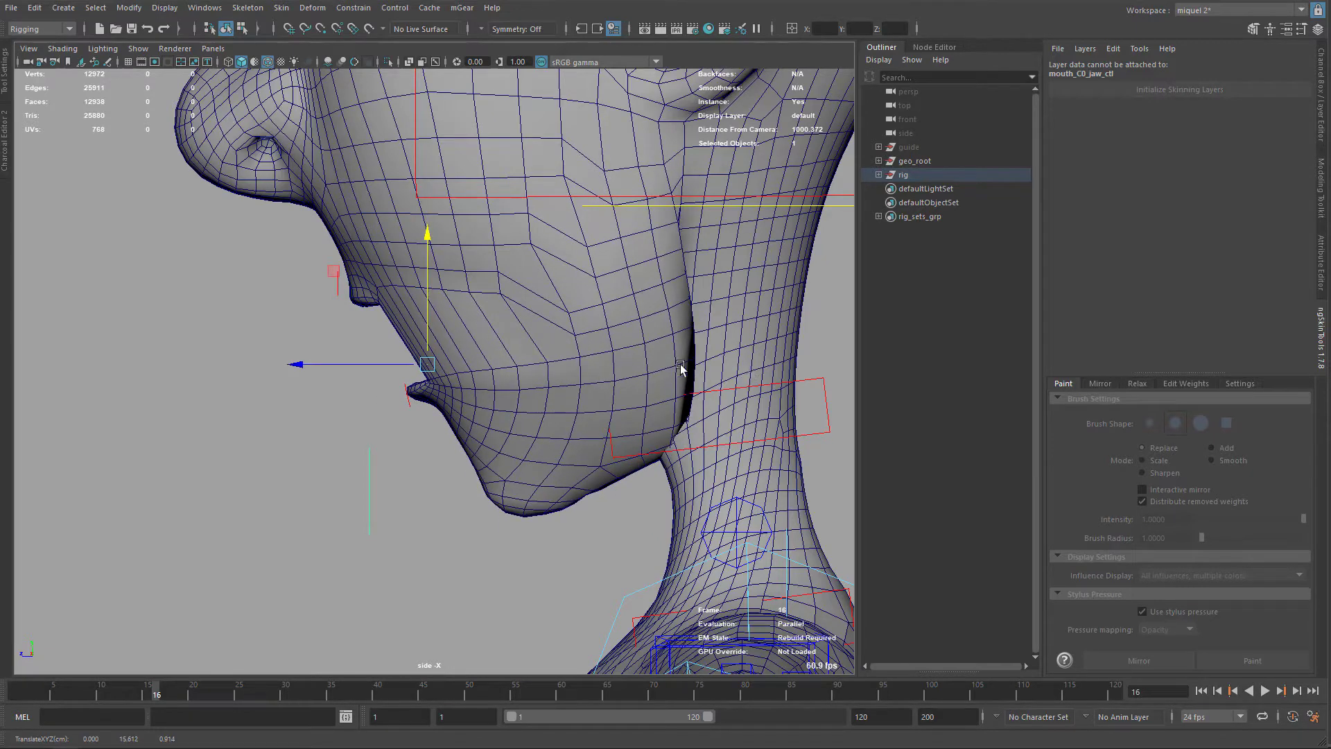
mouse_move(438, 309)
left_mouse_down()
mouse_move(418, 228)
mouse_move(421, 323)
left_mouse_up()
left_click_drag(420, 373, 455, 343, "alt")
key("space")
left_click_drag(374, 413, 653, 407, "alt")
right_click_drag(654, 407, 582, 370, "alt")
left_click_drag(581, 373, 531, 326, "alt")
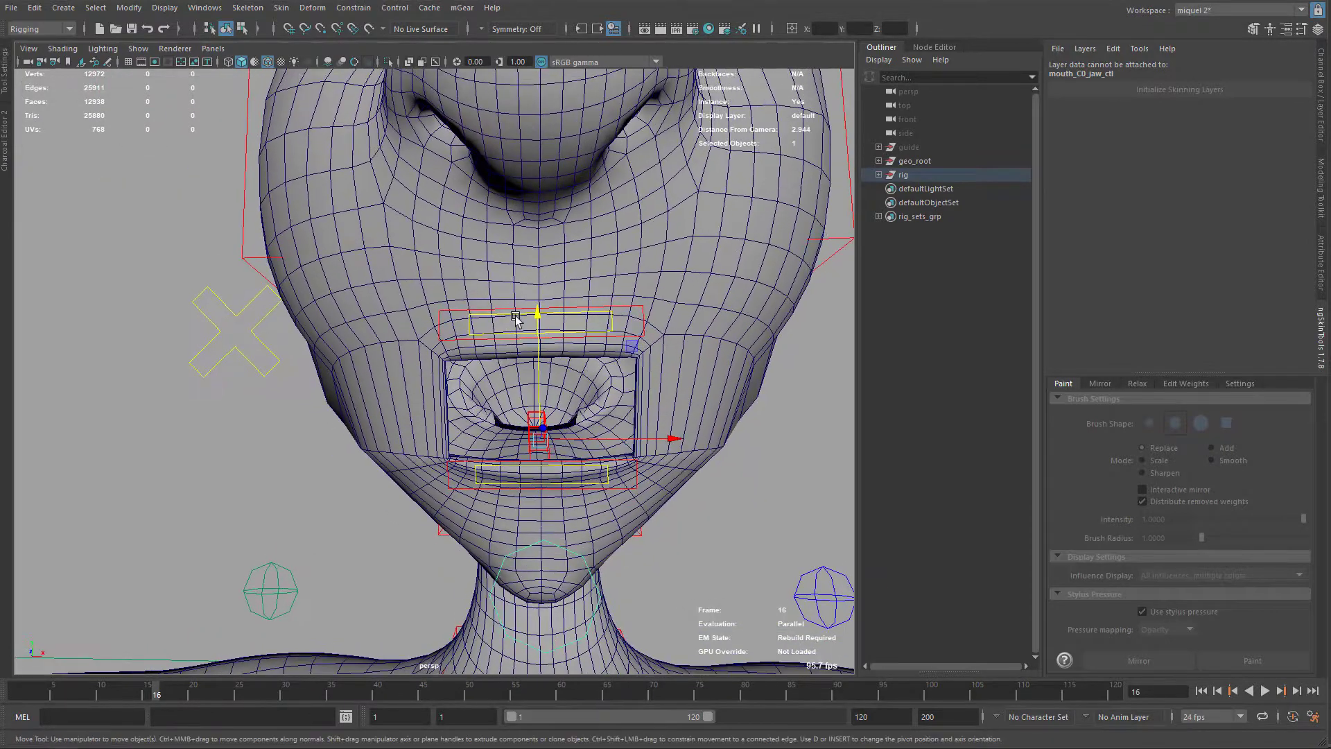
Select the body mesh, pick a vertex on the opened lower lip and grow the selection over the lower lip area.
key("q")
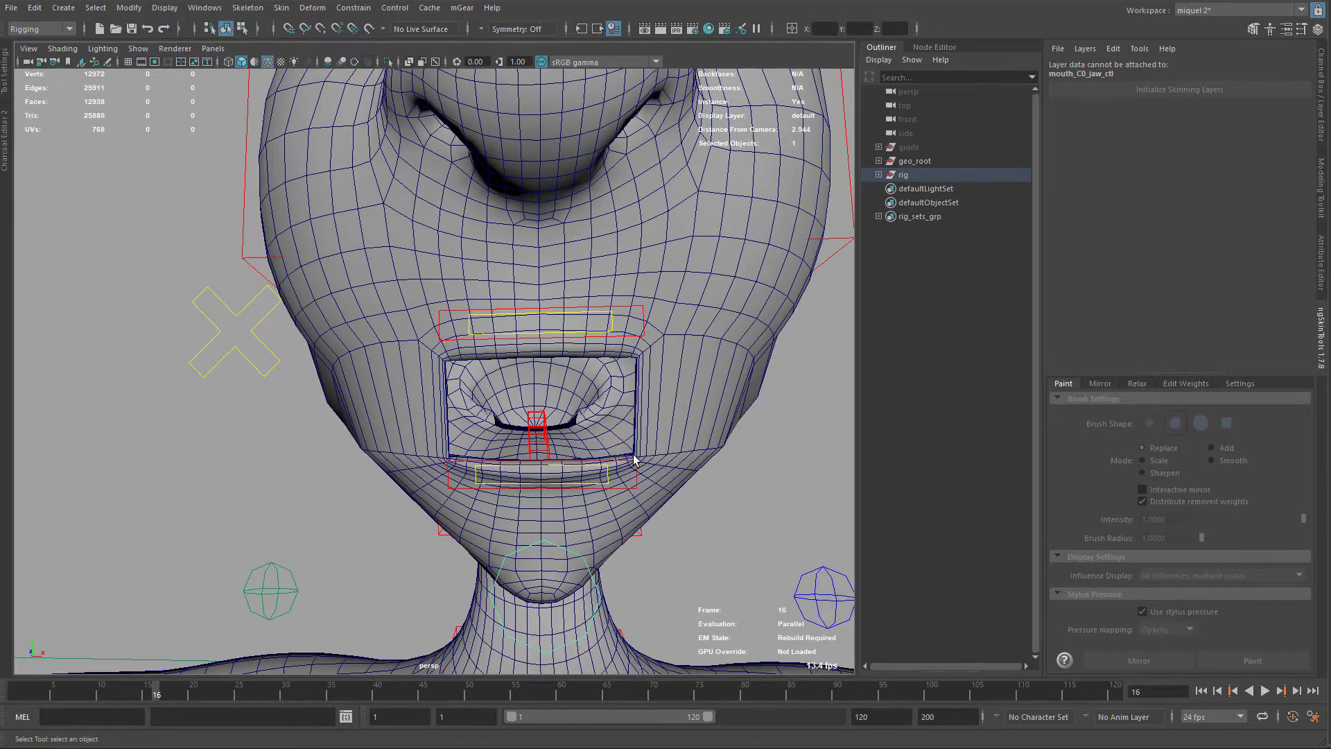
left_click(652, 438)
right_click_drag(636, 437, 648, 389, "alt")
middle_click_drag(648, 389, 654, 302, "alt")
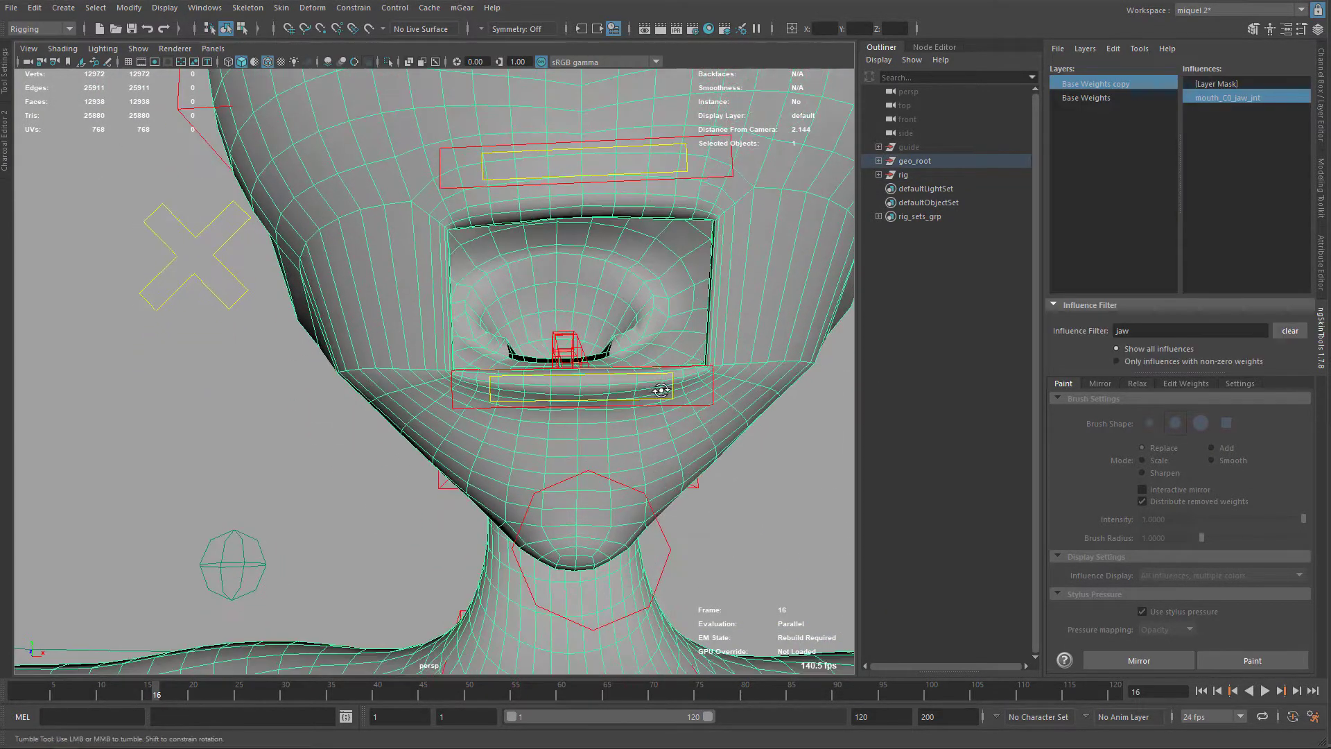
left_click_drag(657, 391, 595, 369, "alt")
middle_click_drag(595, 369, 615, 360, "alt")
left_click_drag(527, 374, 585, 398, "alt")
right_click_drag(585, 398, 534, 381, "alt")
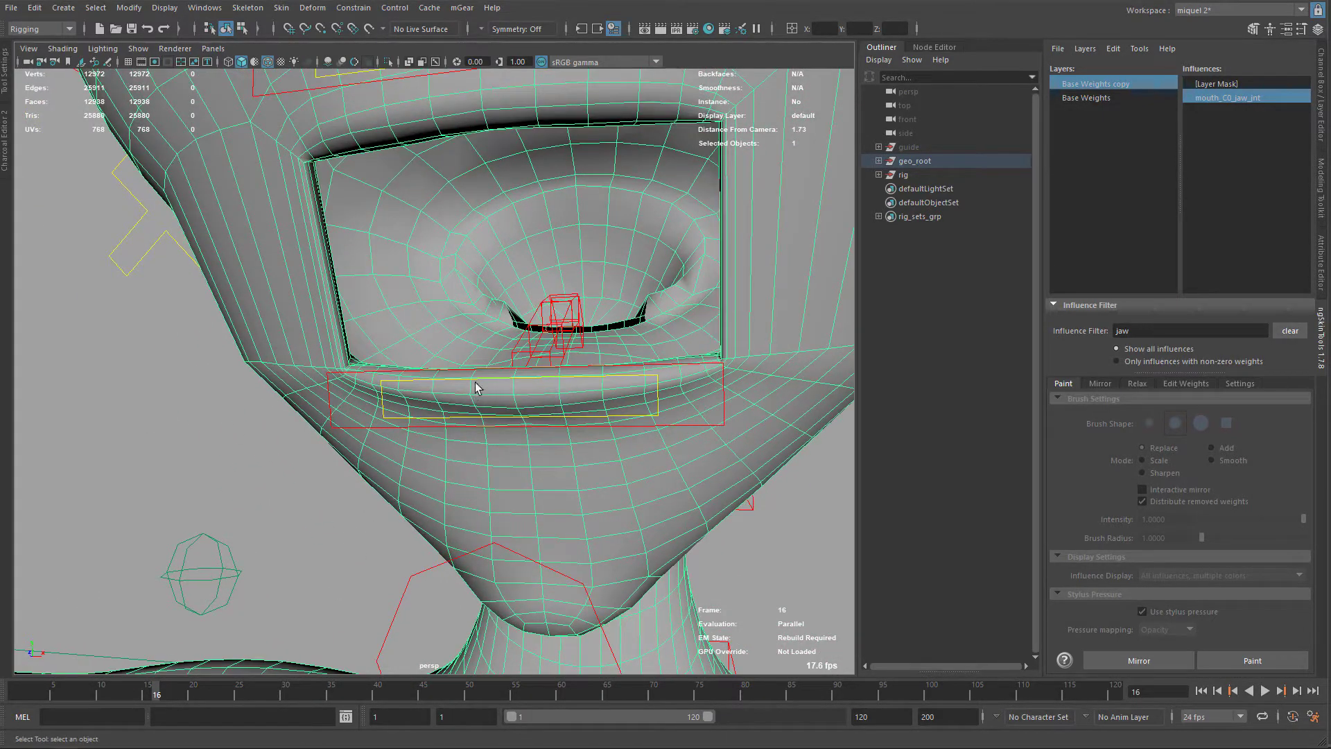
key("F9")
left_click(514, 378)
key("shift+period")
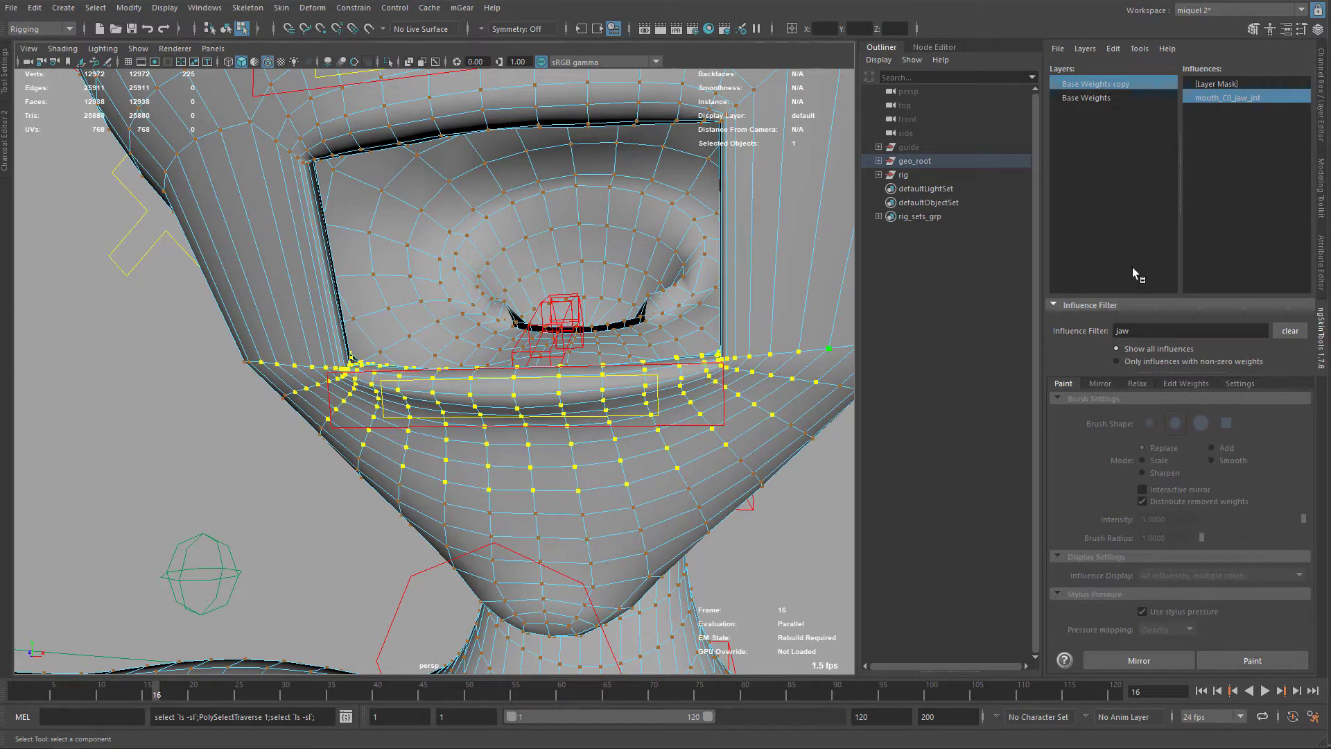
Filter the influences by "lip" and flood the selected lower lip vertices with mouth_C0_liplow_jnt.
double_click(1146, 334)
type("lip")
key("Return")
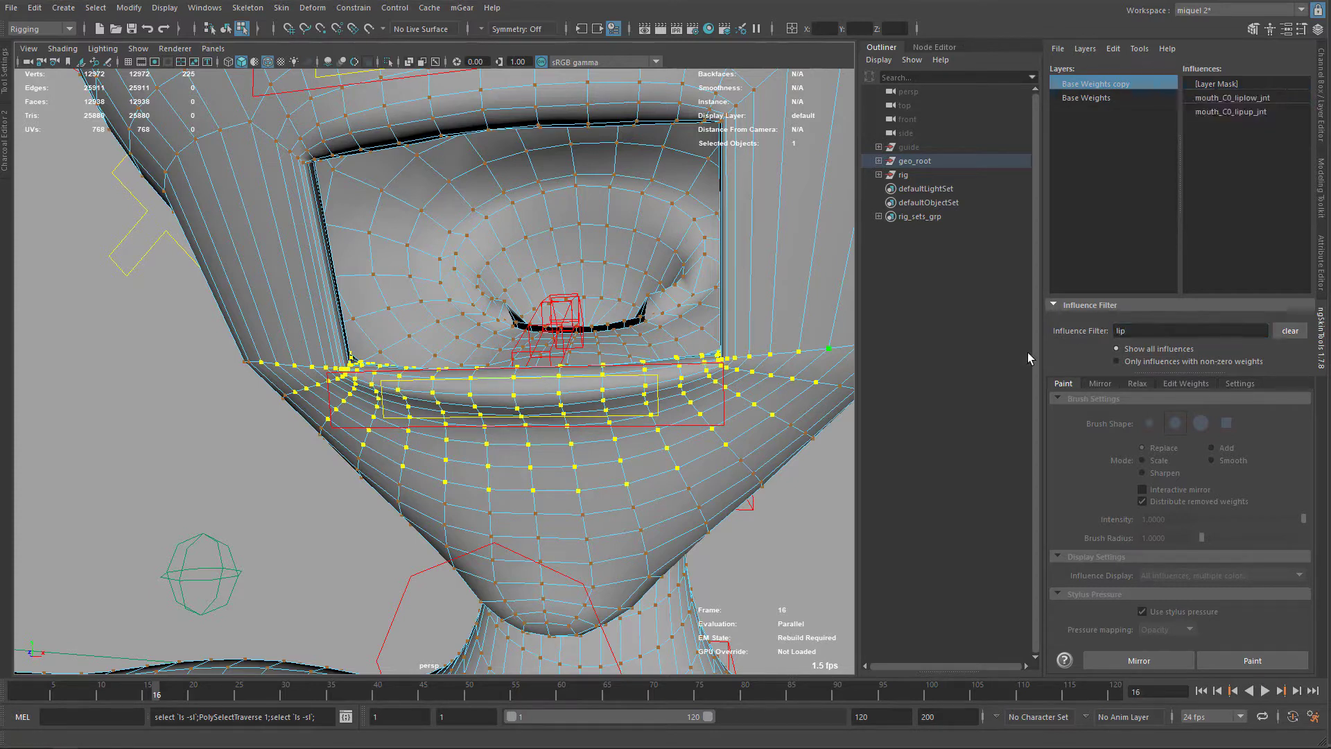
left_click(1251, 99)
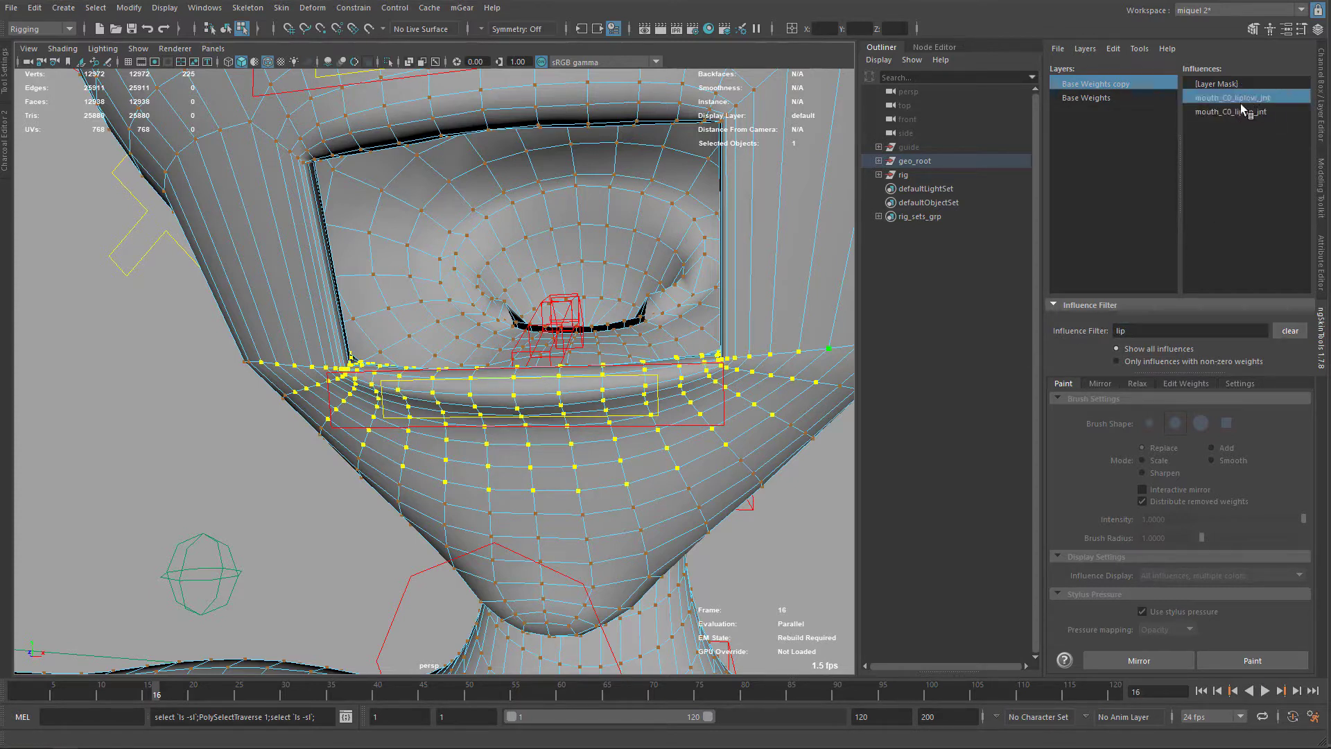
left_click(1220, 661)
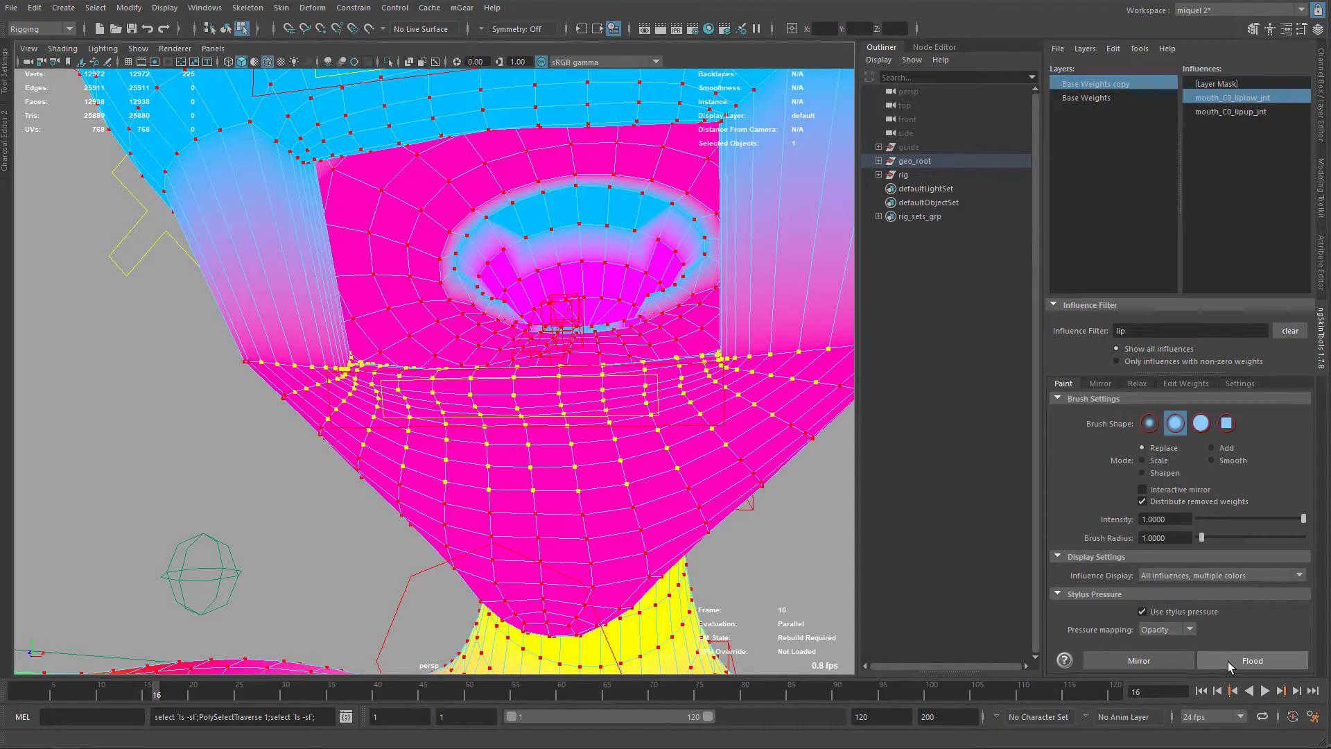
left_click(1228, 659)
Leave weight painting, pick a vertex on the upper lip's edge and grow the selection over the upper lip area.
scroll(609, 345, "down", 1)
left_click_drag(609, 345, 583, 291, "alt")
right_click_drag(582, 291, 541, 300, "alt")
middle_click_drag(541, 300, 550, 351, "alt")
right_click_drag(550, 351, 591, 353, "alt")
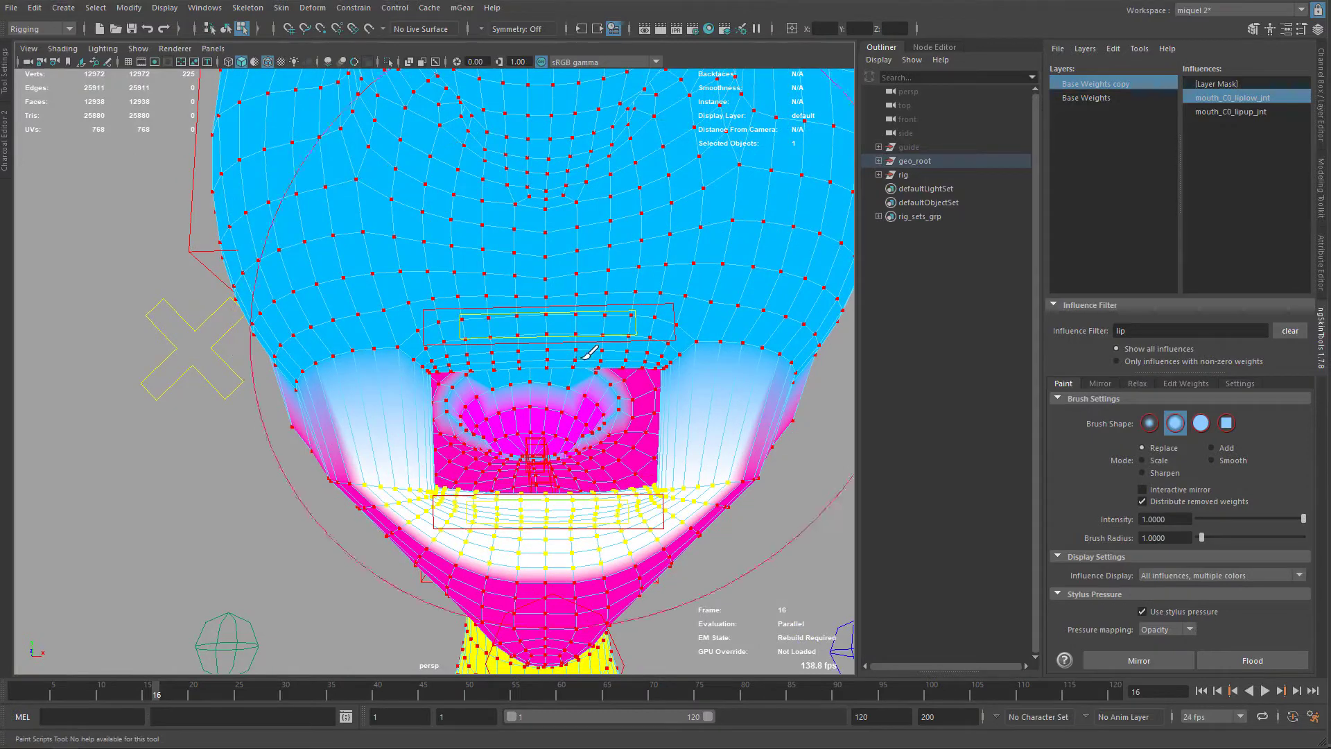
key("q")
left_click(547, 372)
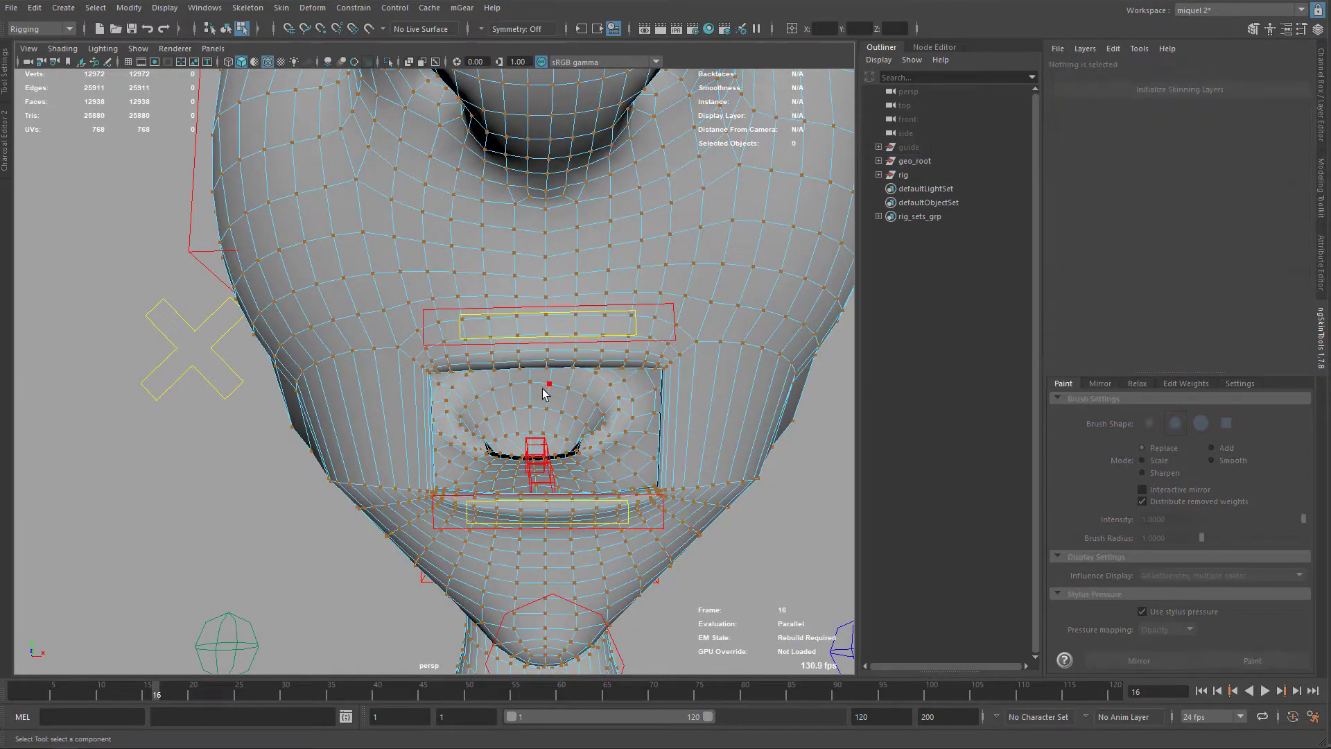
left_click(546, 374)
key("shift+period")
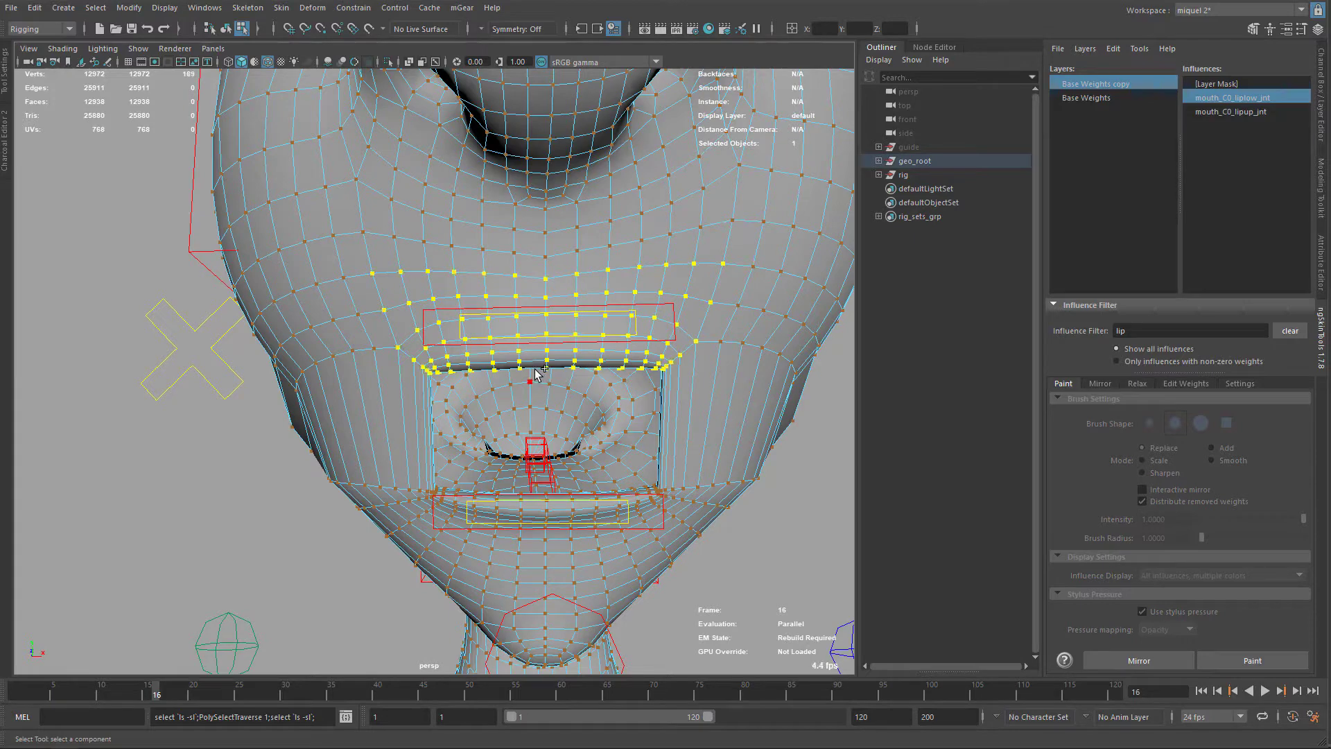
Flood the selected upper lip vertices with mouth_C0_lipup_jnt, leave weight painting and return to object mode.
left_click(1221, 111)
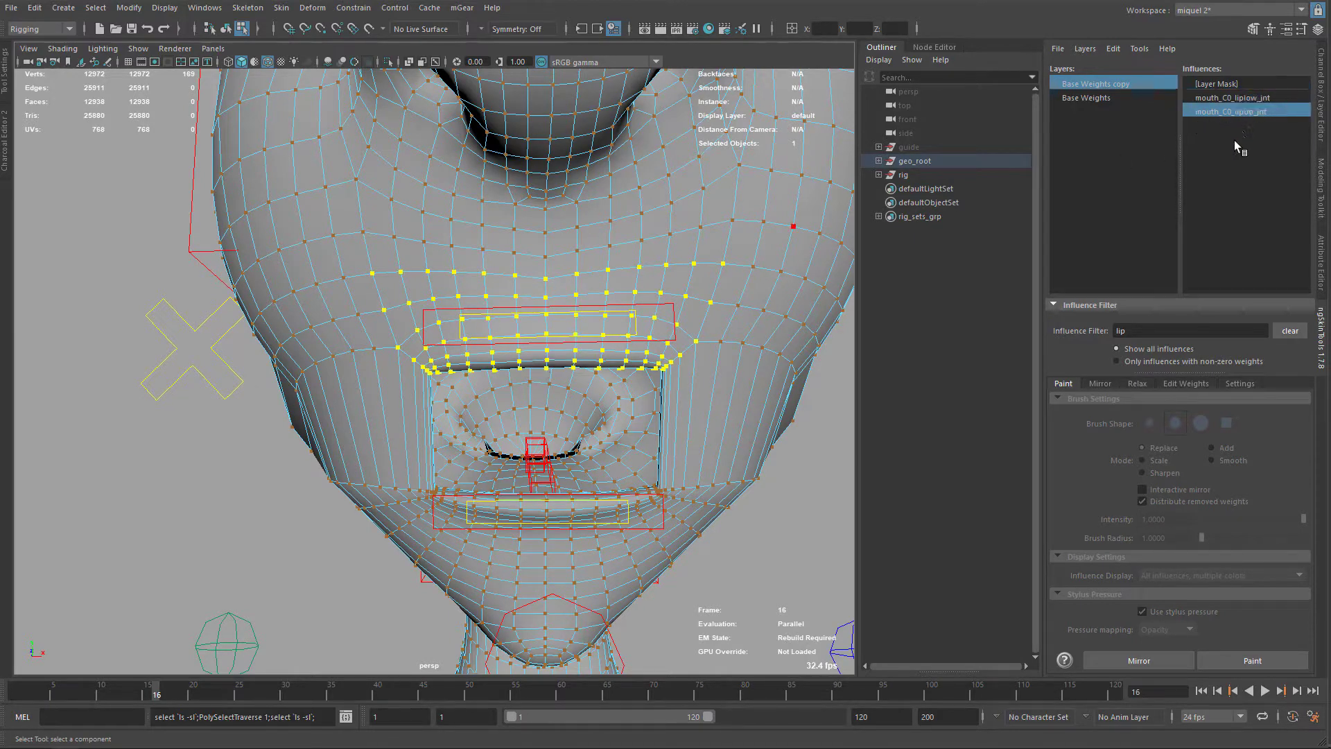
left_click(1250, 660)
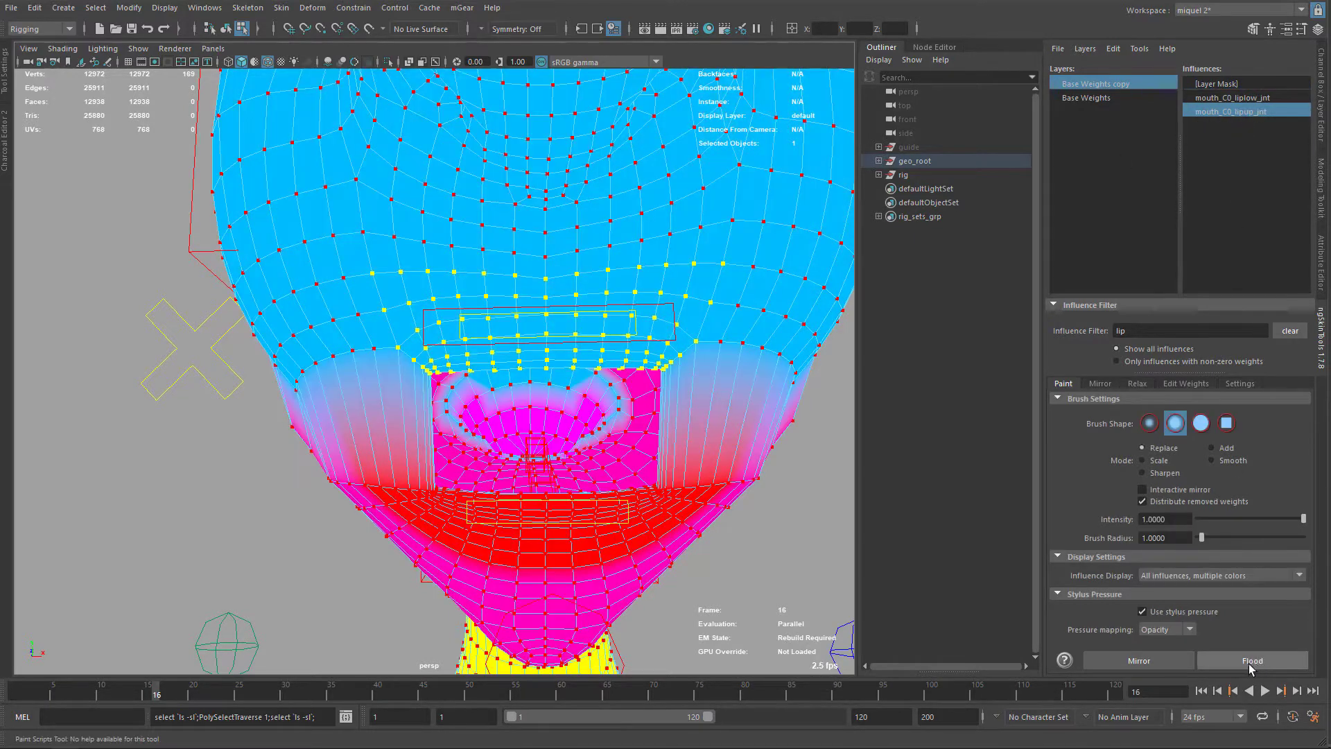
left_click(1251, 663)
left_click_drag(725, 574, 659, 476, "alt")
mouse_move(659, 475)
right_mouse_down("alt")
mouse_move(630, 469)
mouse_move(761, 539)
right_mouse_up("alt")
key("q")
key("F8")
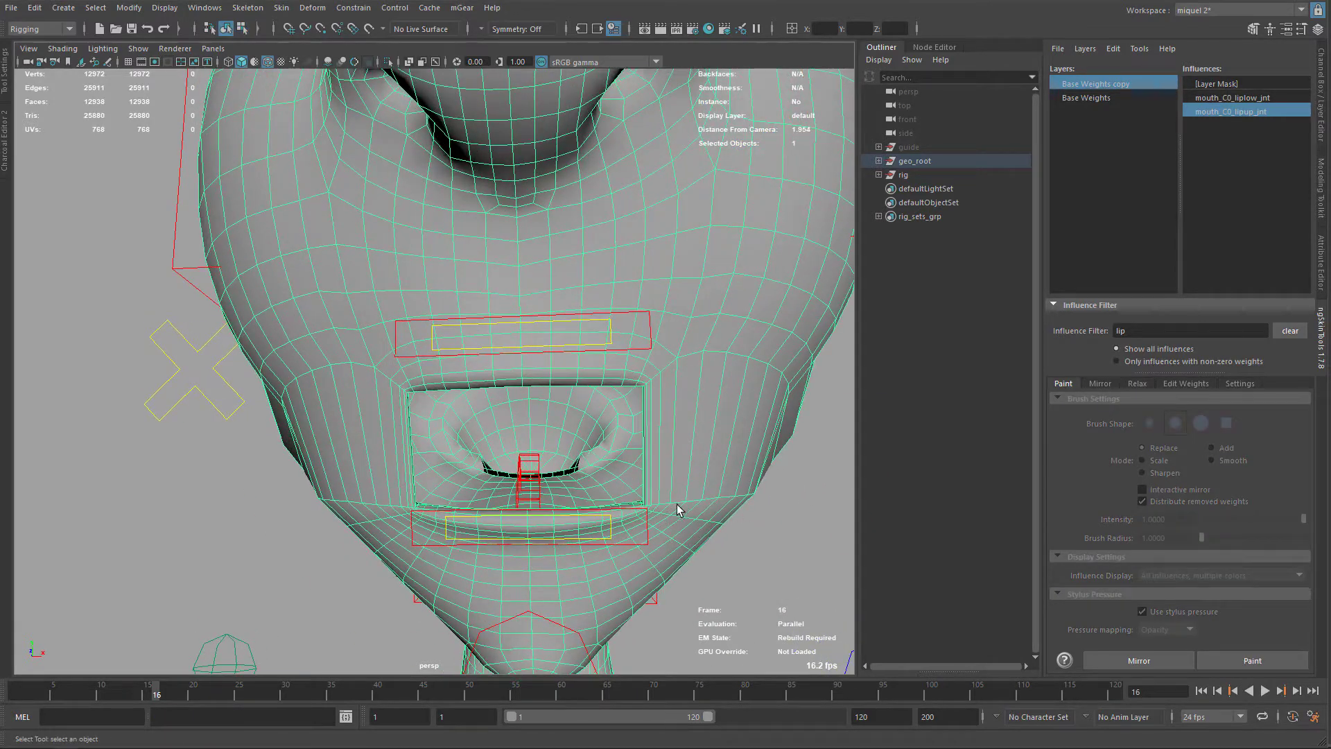
Enter vertex editing on the body mesh and select the row of vertices running from the open mouth's corner across to the cheek.
key("F8")
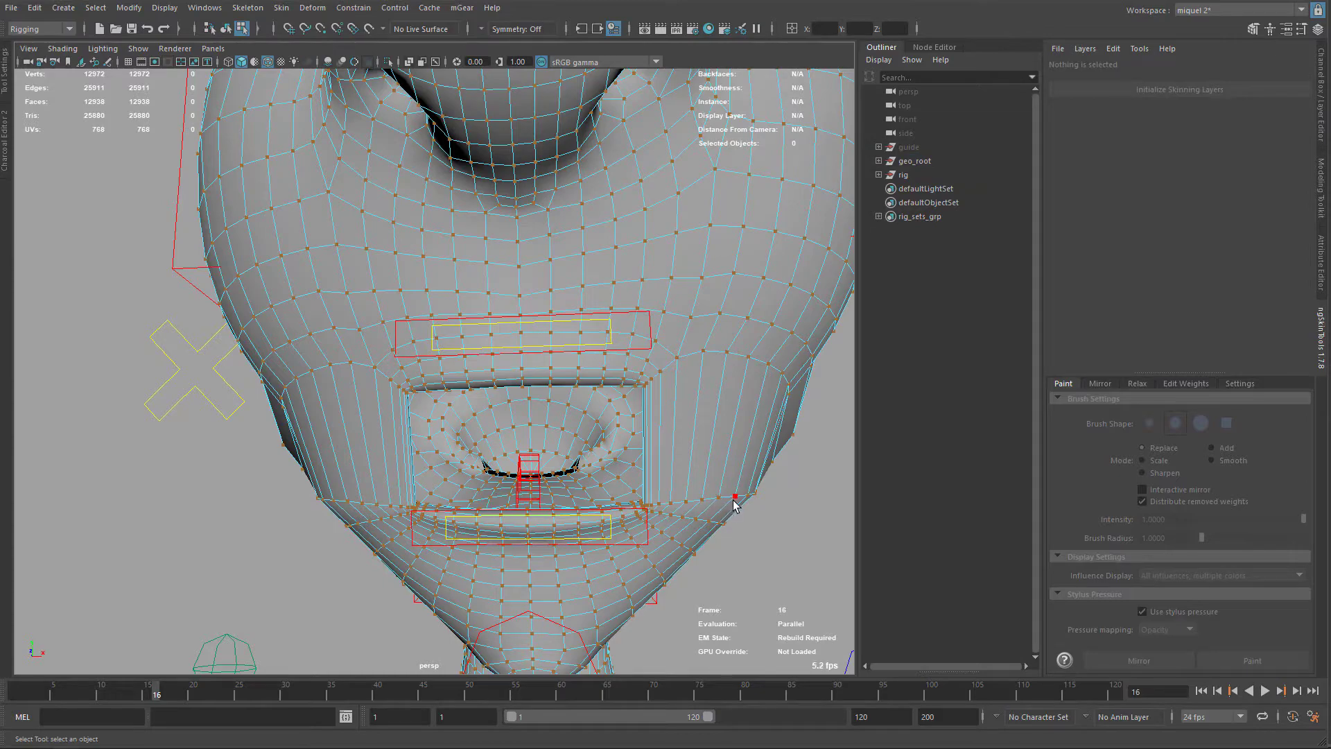
left_click(735, 497)
right_click_drag(602, 506, 384, 368, "alt")
middle_click_drag(384, 368, 273, 330, "alt")
left_click_drag(810, 477, 672, 446, "alt")
right_click_drag(672, 446, 767, 410, "alt")
middle_click_drag(767, 409, 430, 343, "alt")
left_click_drag(427, 343, 594, 353, "alt")
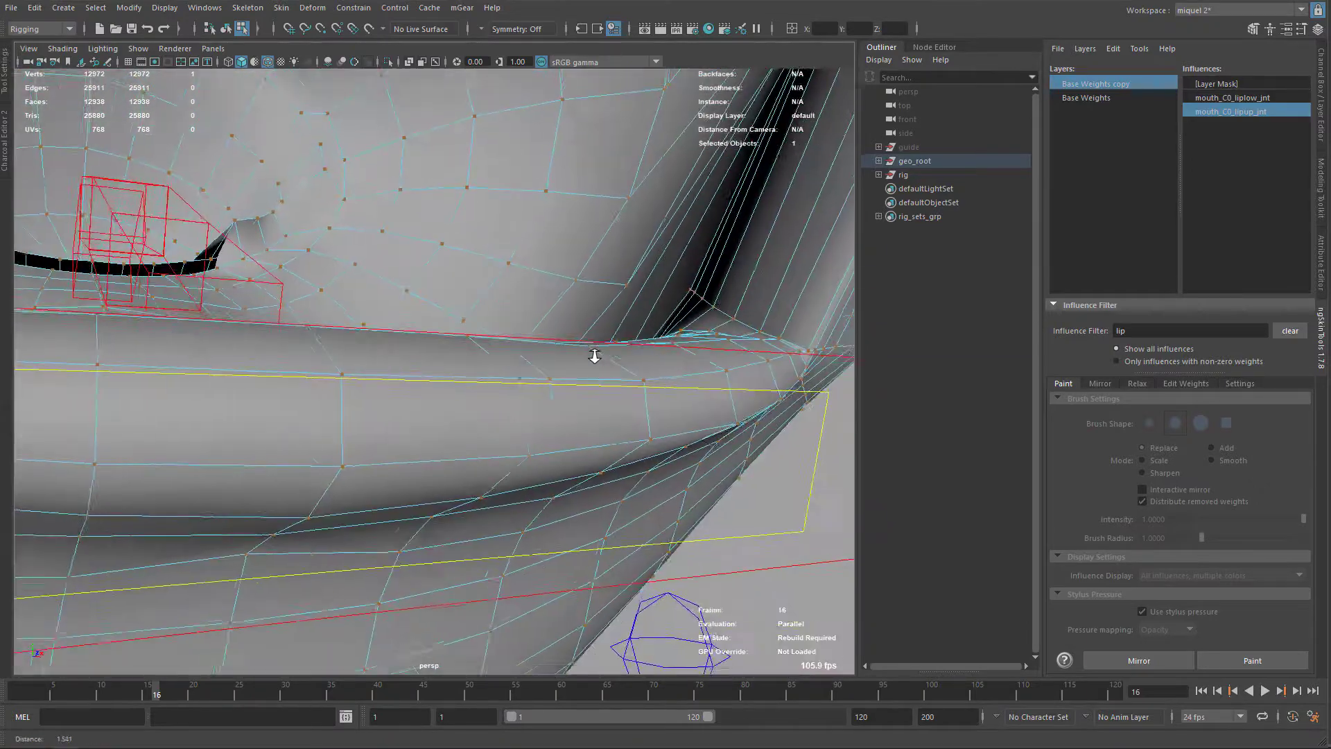
right_click_drag(594, 354, 724, 404, "alt")
middle_click_drag(723, 404, 550, 360, "alt")
right_click_drag(549, 360, 431, 315, "alt")
left_click_drag(430, 315, 460, 380, "alt")
right_click_drag(460, 381, 496, 381, "alt")
left_click_drag(496, 381, 457, 392, "alt")
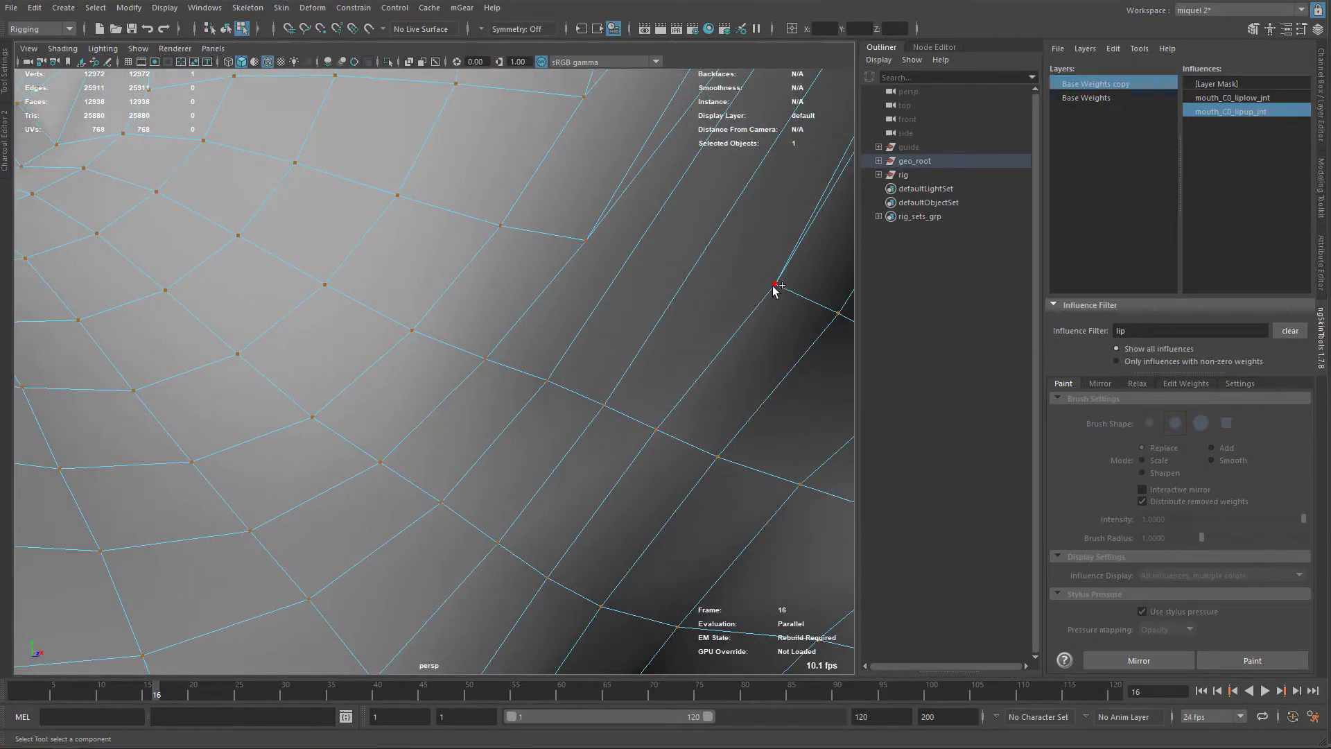
right_click_drag(769, 285, 612, 416, "alt")
left_click_drag(612, 416, 621, 340, "alt")
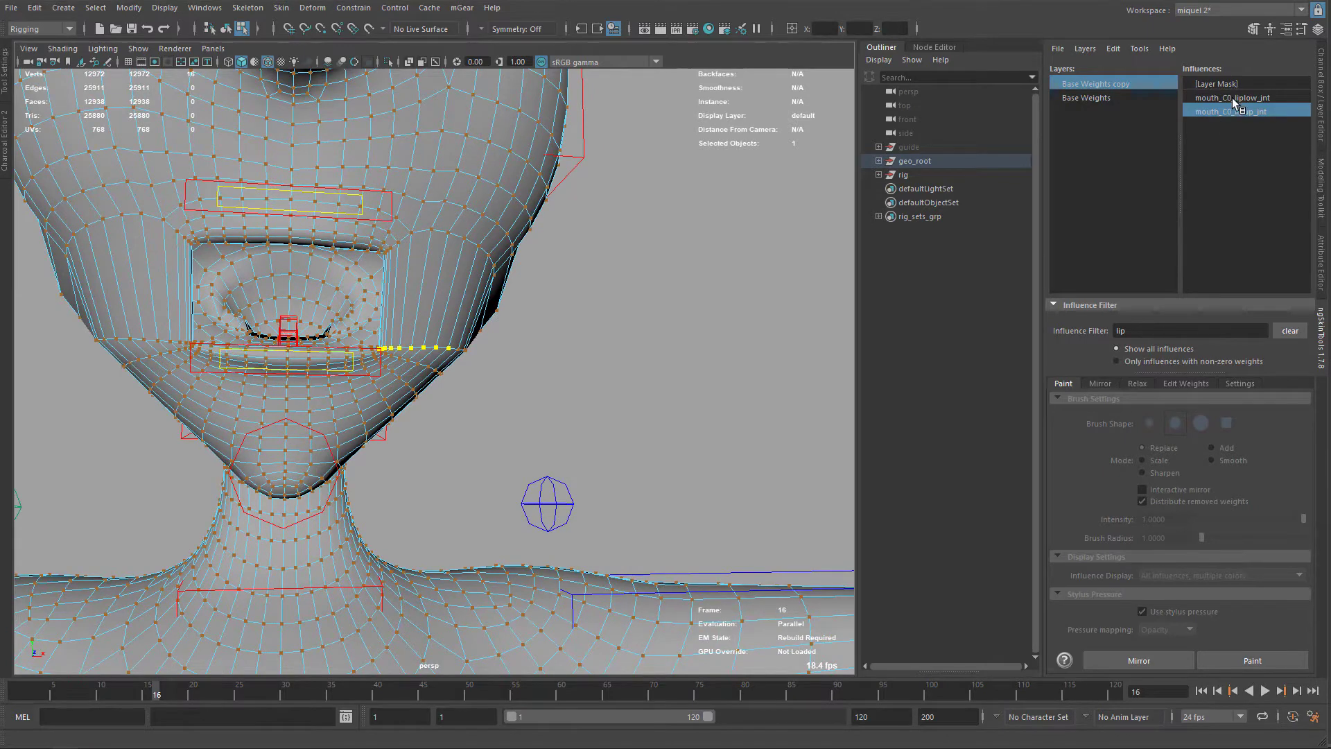
Flood the selected mouth corner vertices with mouth_C0_lipup_jnt at 0.5 intensity, leave weight painting and return to object mode.
scroll(434, 422, "up", 4)
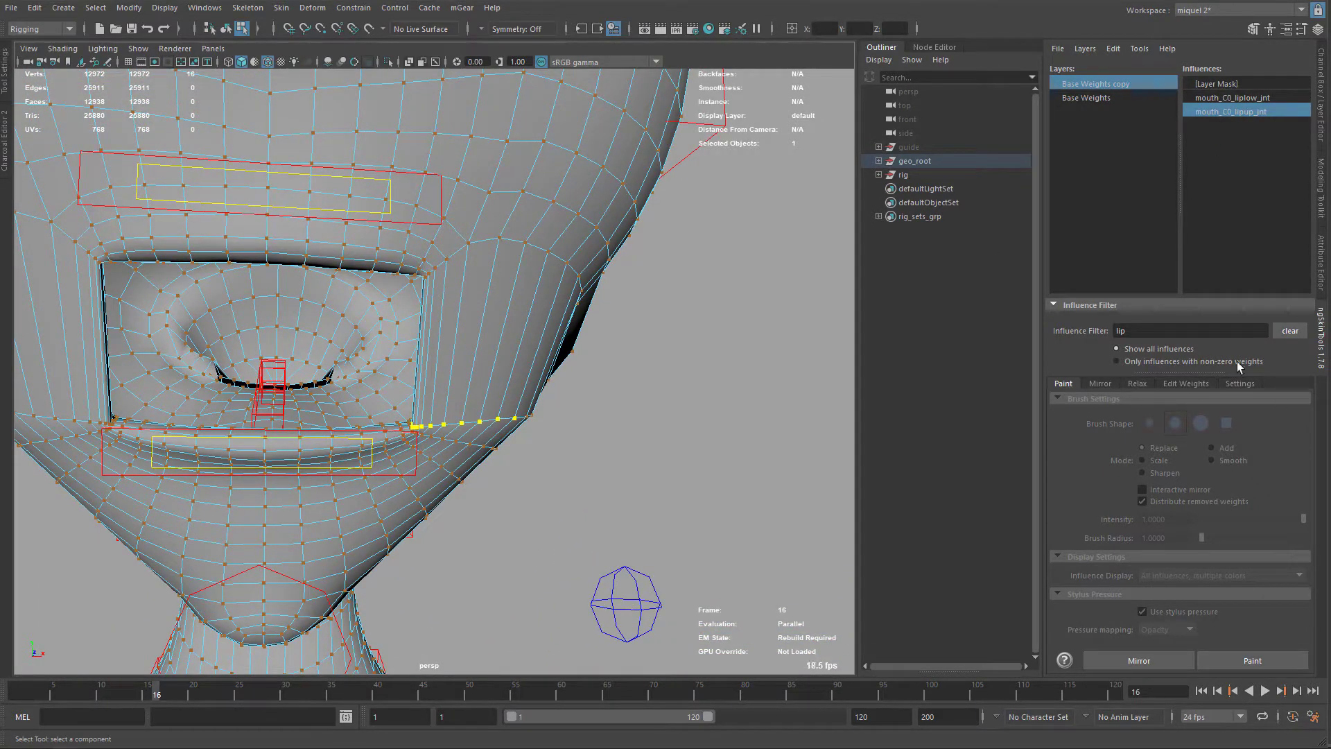
left_click(1266, 658)
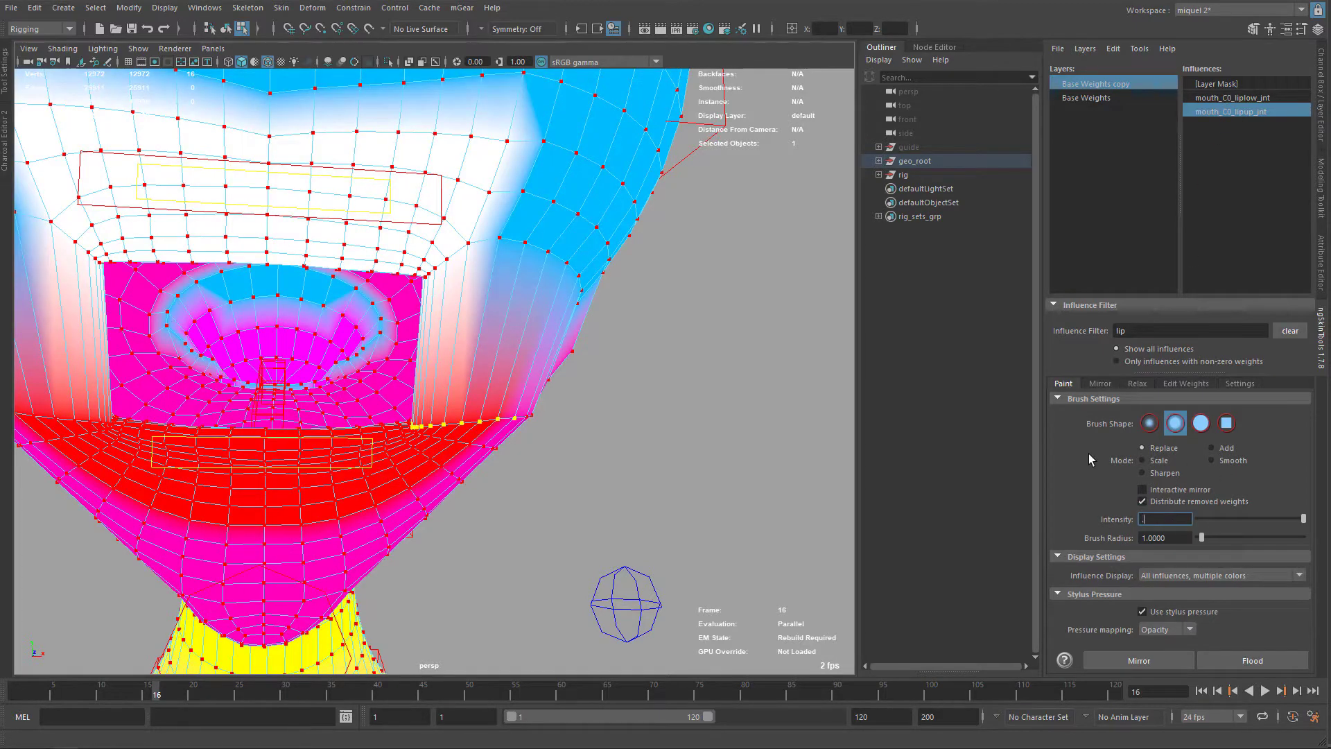
left_click(1231, 663)
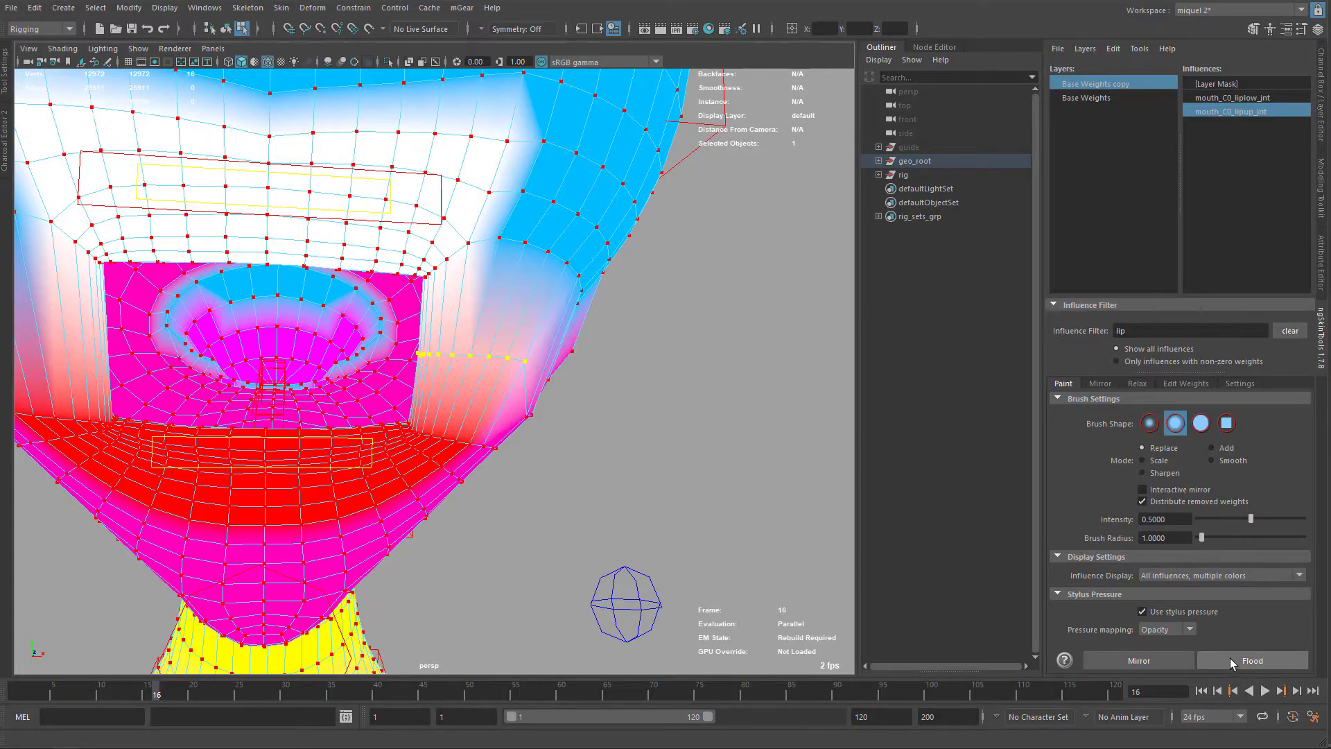
left_click_drag(430, 378, 554, 361, "alt")
mouse_move(635, 398)
left_mouse_down("alt")
mouse_move(586, 406)
mouse_move(603, 327)
left_mouse_up("alt")
right_click_drag(604, 326, 657, 369, "alt")
key("F8")
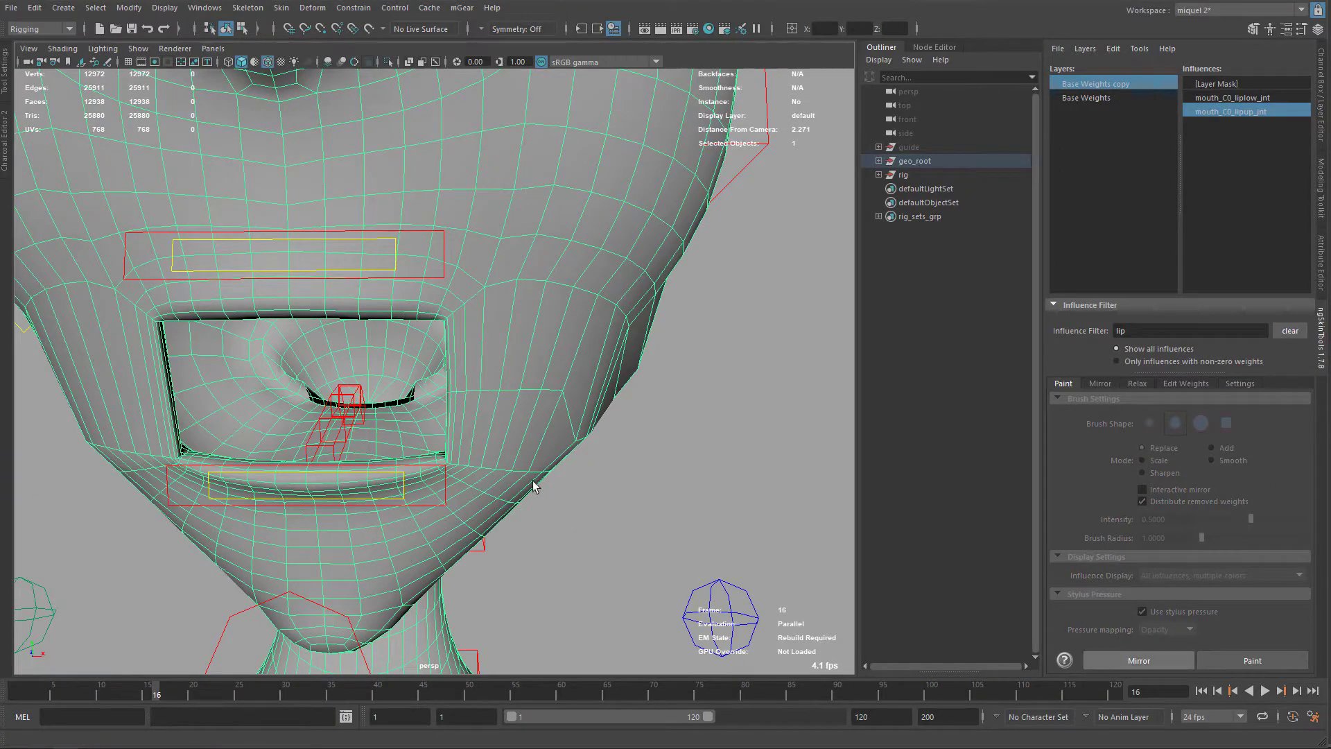
Select the jaw control, test-move it to check the lip weights and undo back to the closed mouth pose.
scroll(424, 360, "down", 3)
left_click_drag(587, 451, 639, 463, "alt")
right_click_drag(638, 464, 520, 436, "alt")
left_click_drag(629, 476, 303, 535, "alt")
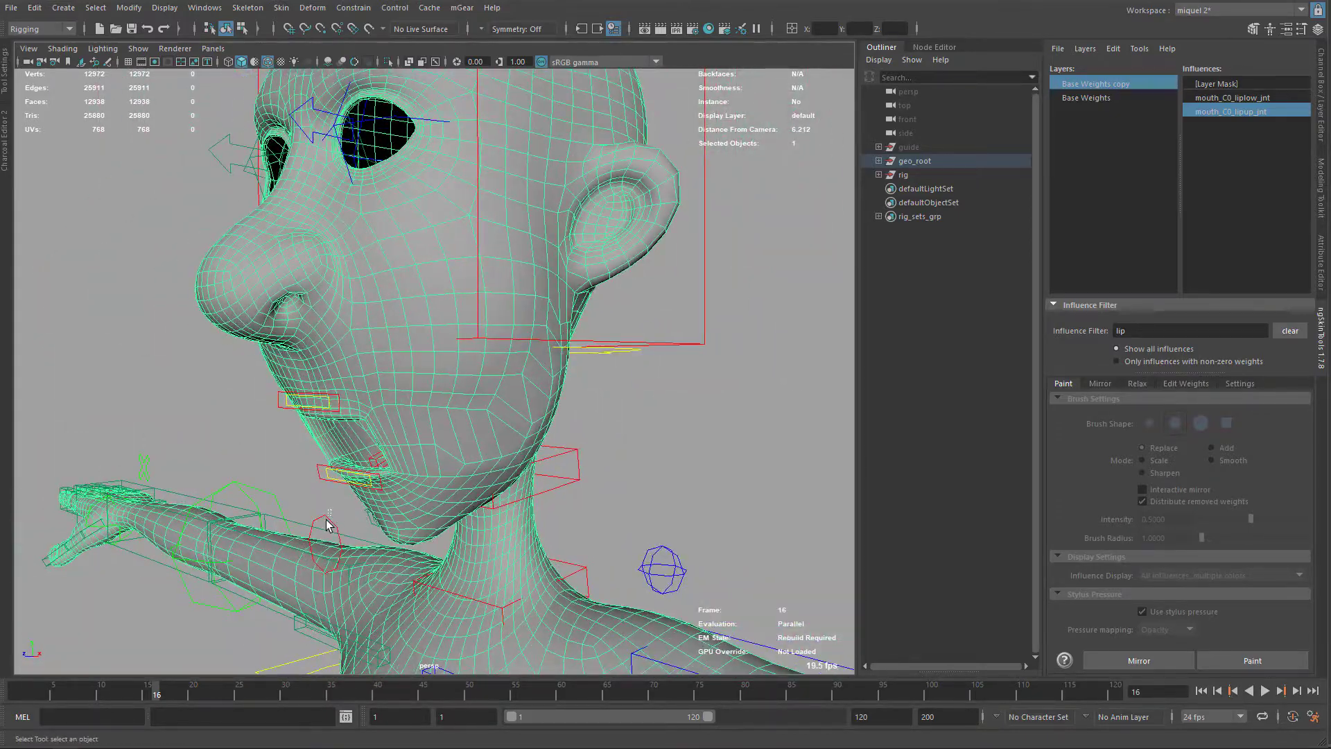
left_click(328, 522)
left_click_drag(389, 486, 447, 451, "alt")
key("w")
left_click_drag(482, 382, 523, 409)
key("ctrl+z")
Test-move the left eye's eye_L0_Over_ctl control and undo the move.
right_click_drag(406, 413, 748, 371, "alt")
middle_click_drag(506, 346, 459, 296, "alt")
right_click_drag(458, 296, 398, 359, "alt")
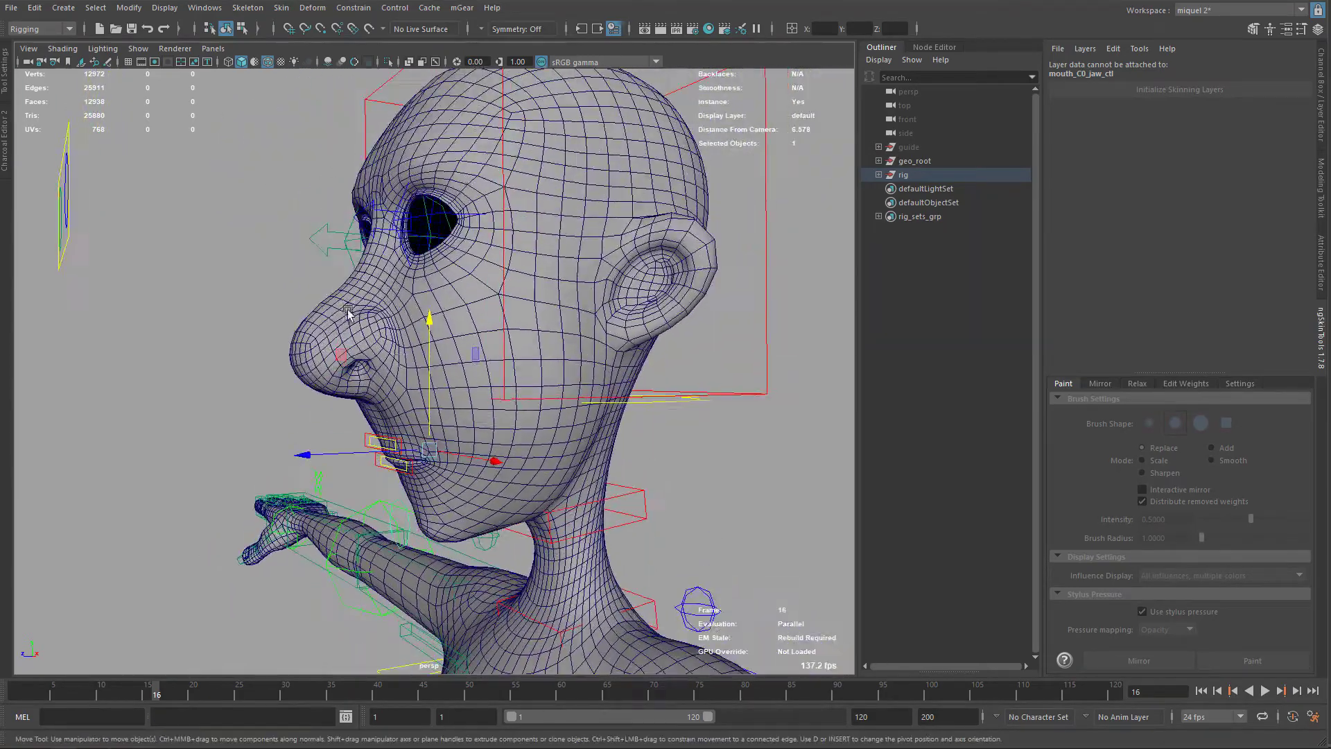
left_click_drag(398, 359, 506, 372, "alt")
right_click_drag(506, 373, 560, 321, "alt")
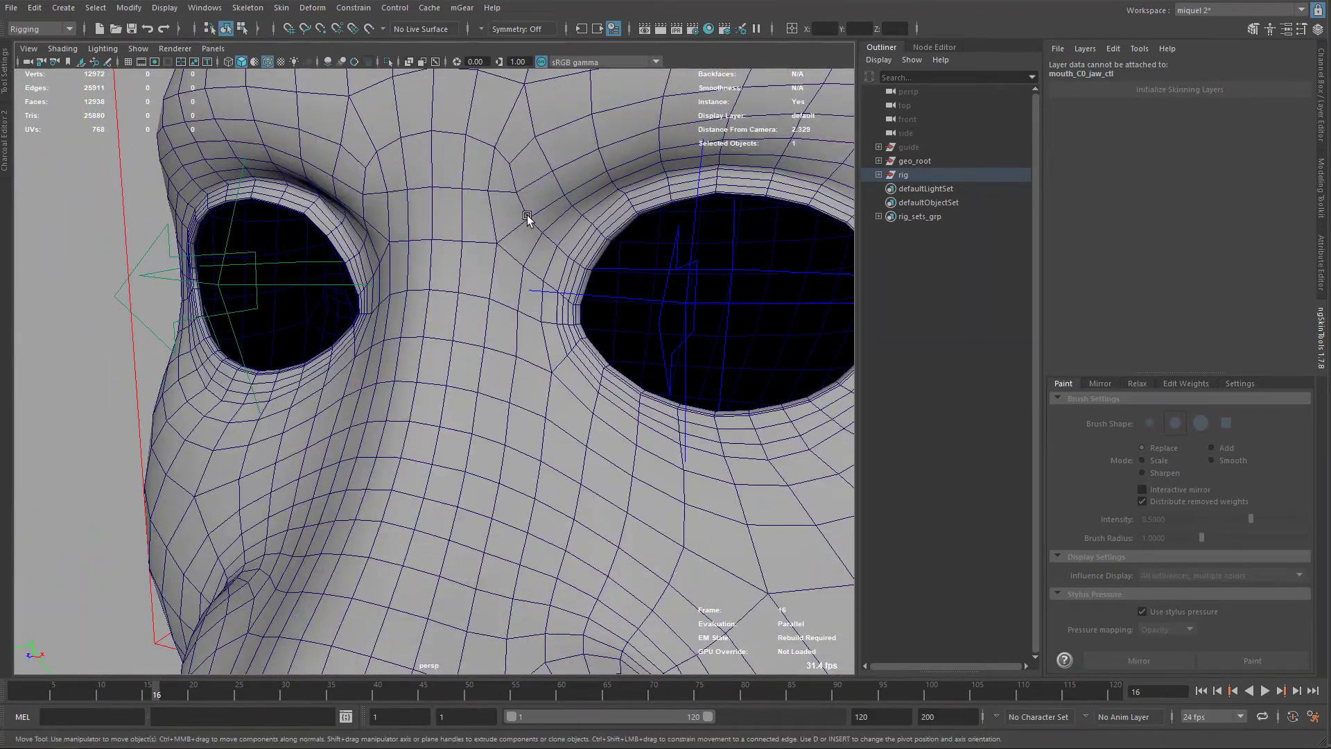
right_click_drag(555, 251, 416, 305, "alt")
key("q")
left_click(596, 339)
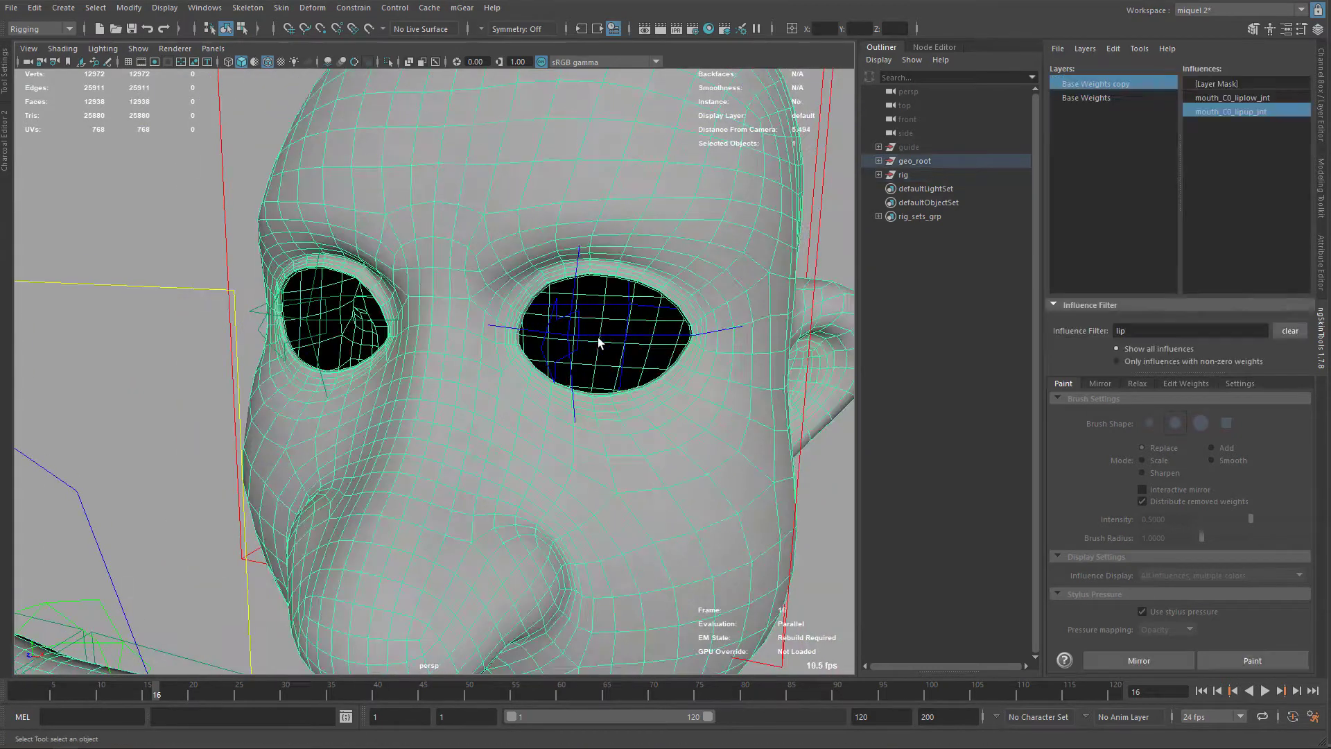
left_click(600, 339)
key("w")
left_click_drag(603, 317, 597, 308)
key("ctrl+z")
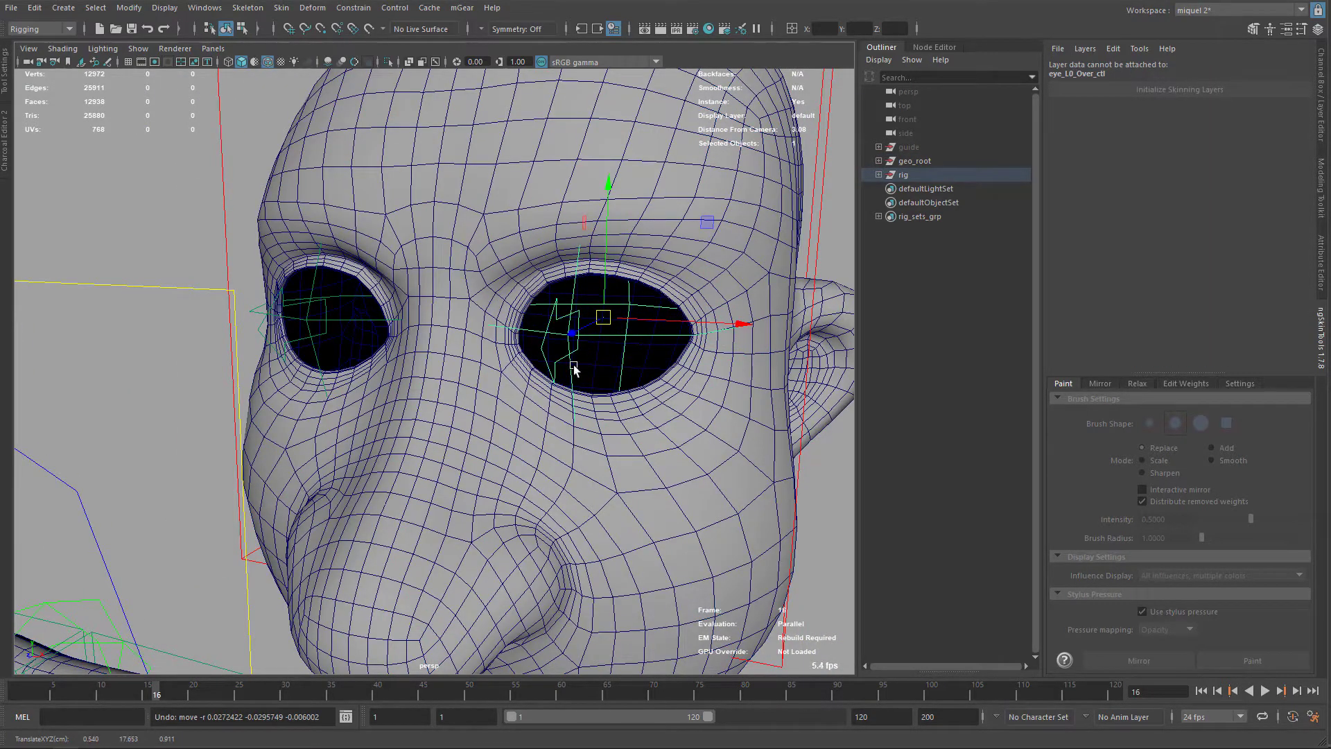
Pick a body mesh vertex on the left eye's lower rim and filter the influences by "eyeov".
left_click(609, 395)
key("F8")
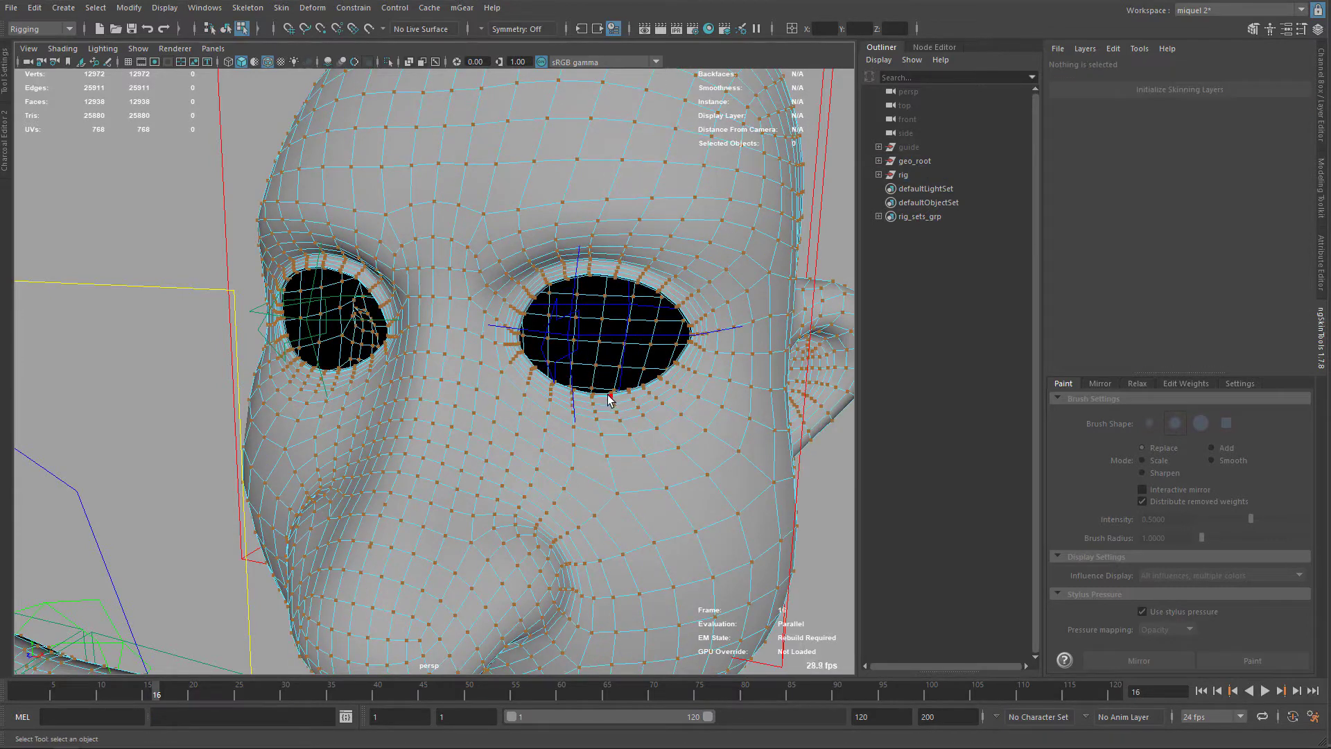
left_click(610, 396)
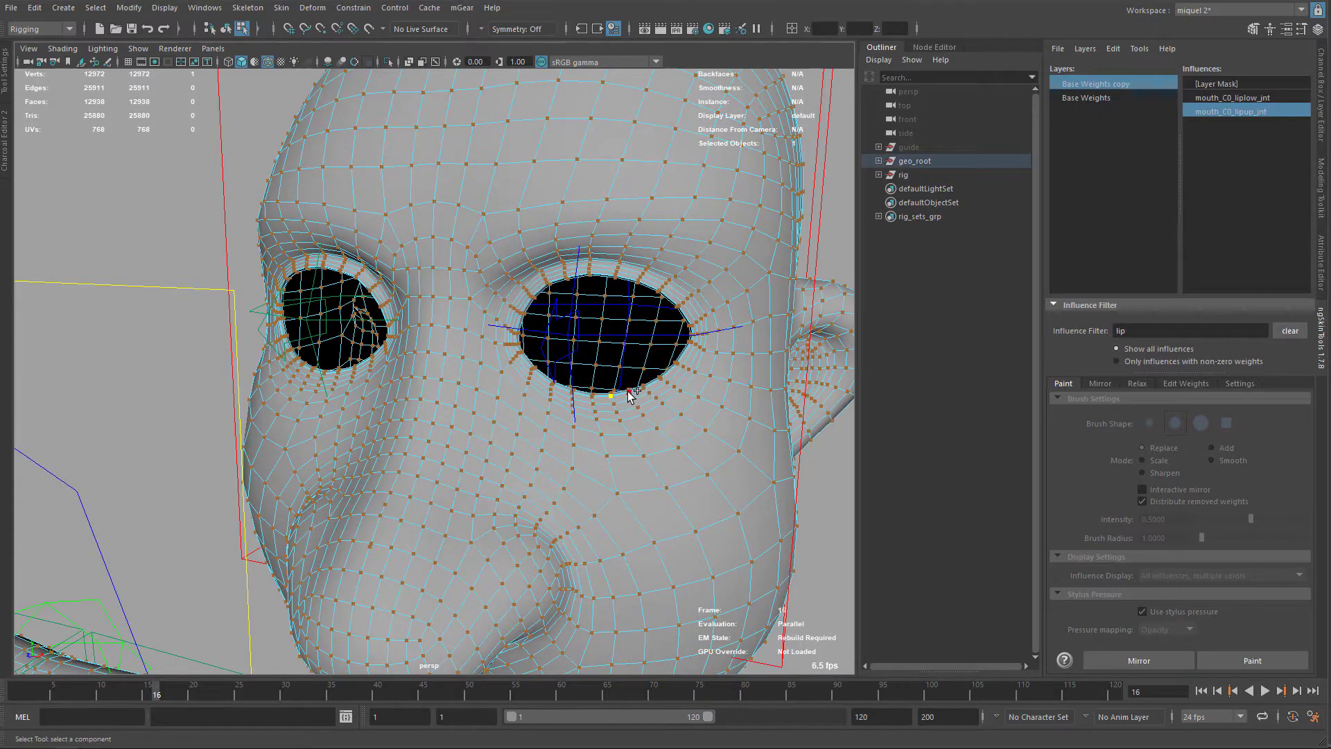
double_click(1118, 330)
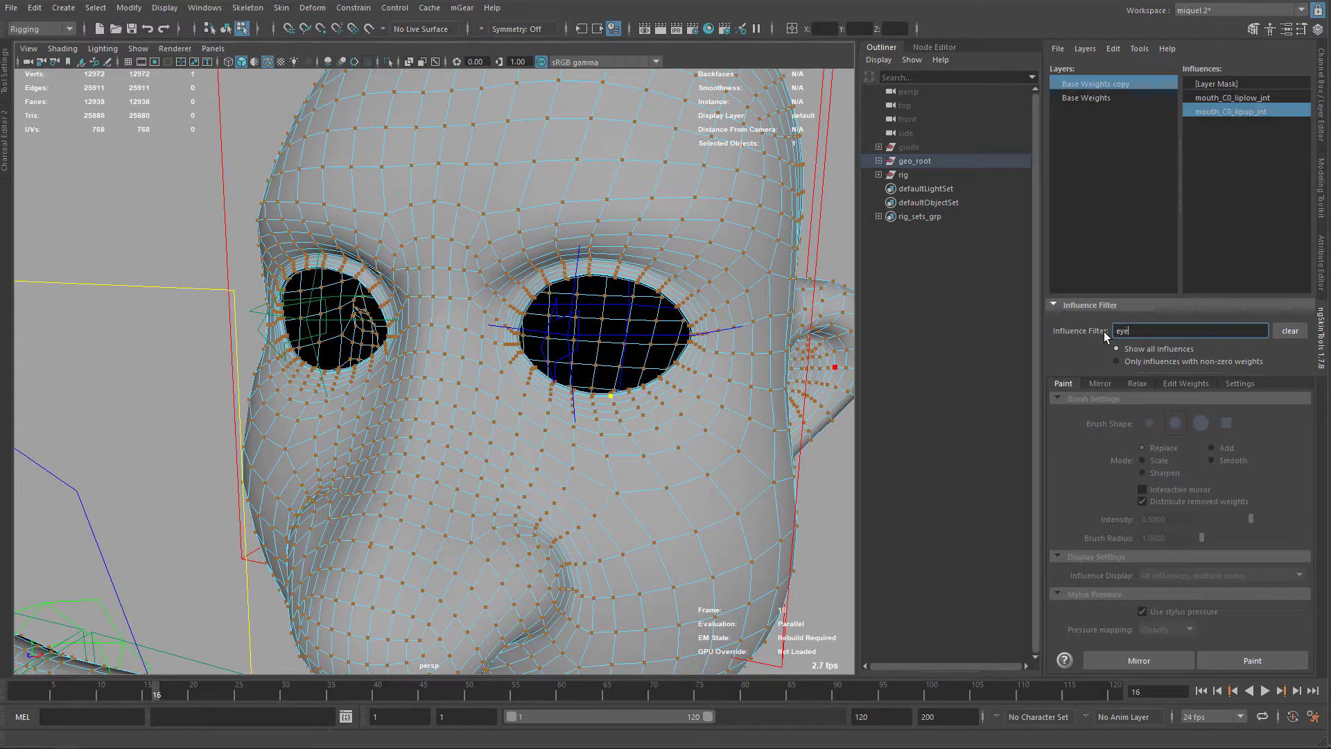
key("Return")
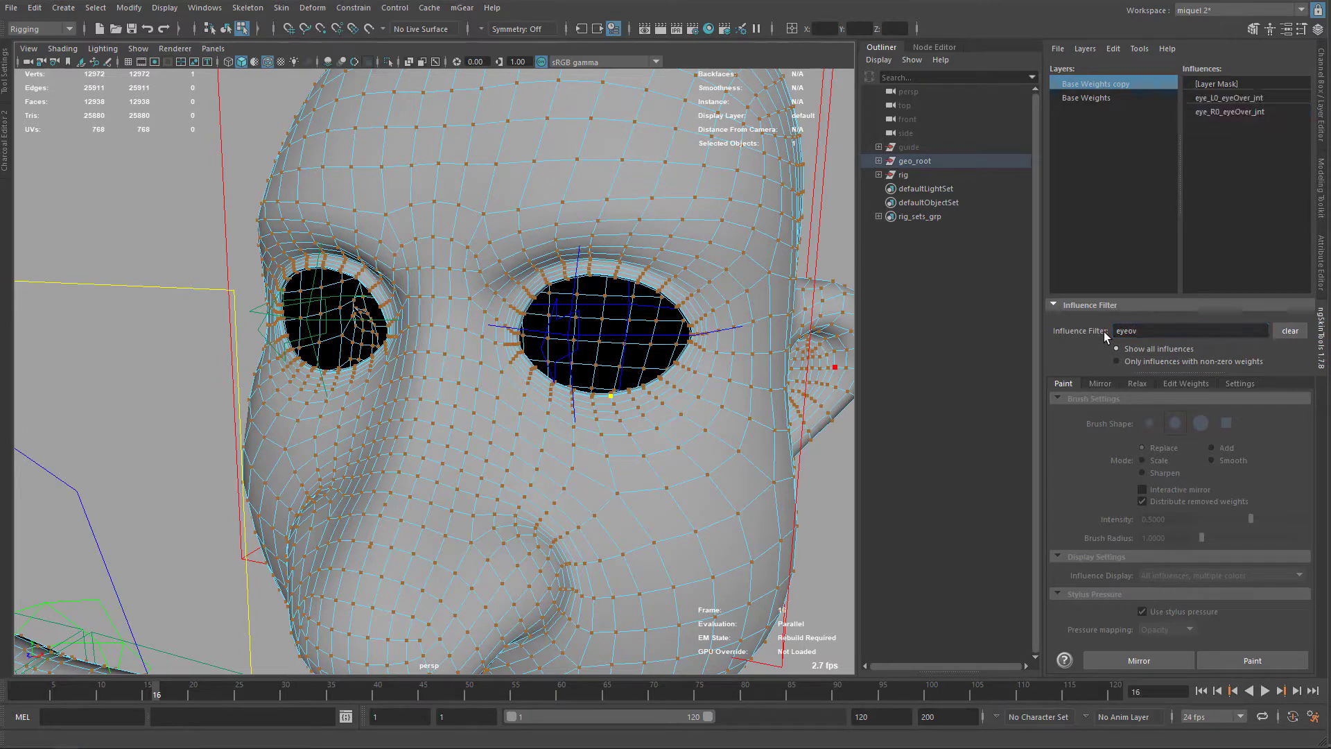
Select the vertex loop around the left eye opening and grow the selection over the surrounding eyelid area.
right_click_drag(603, 414, 601, 398, "alt")
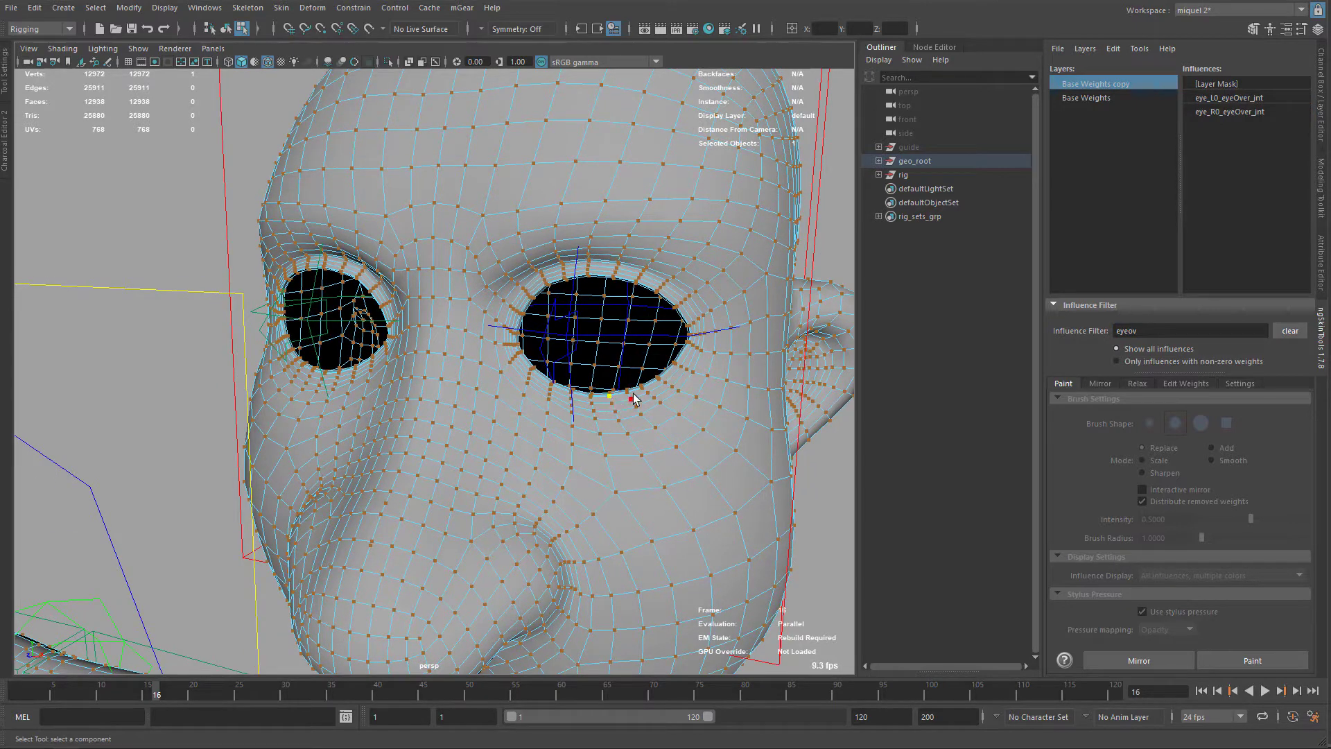
double_click(627, 392, "shift")
key("shift+period")
key("shift+period")
key("shift+period")
key("shift+period")
key("shift+period")
key("shift+period")
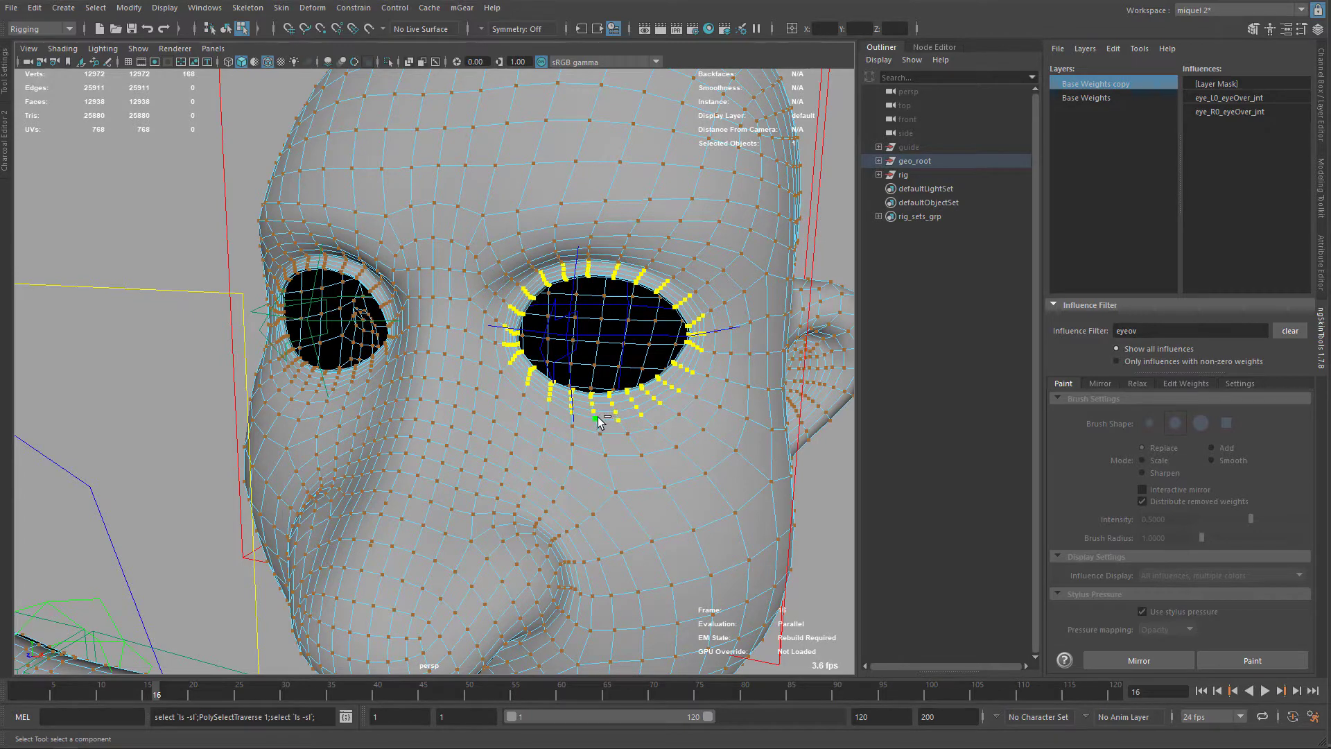
scroll(598, 422, "down", 6)
scroll(547, 458, "up", 2)
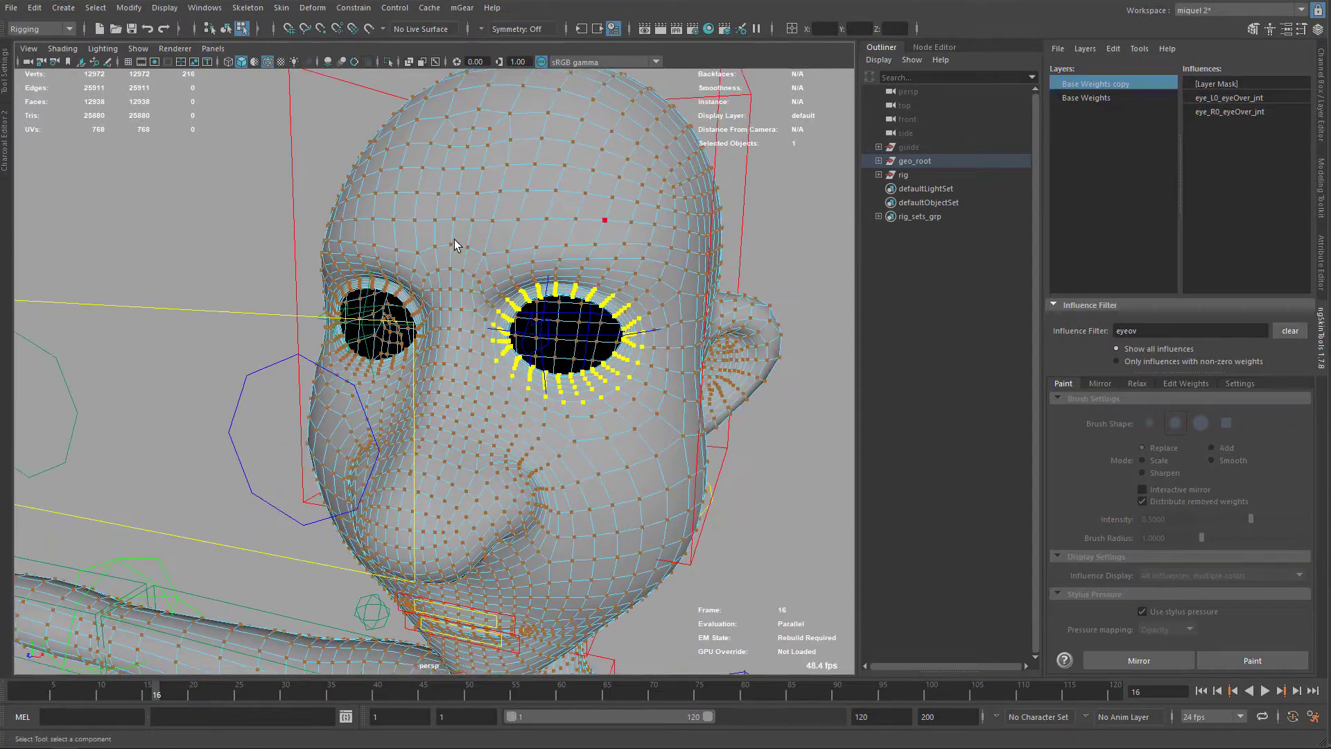
scroll(607, 383, "up", 4)
key("shift+period")
scroll(622, 348, "down", 3)
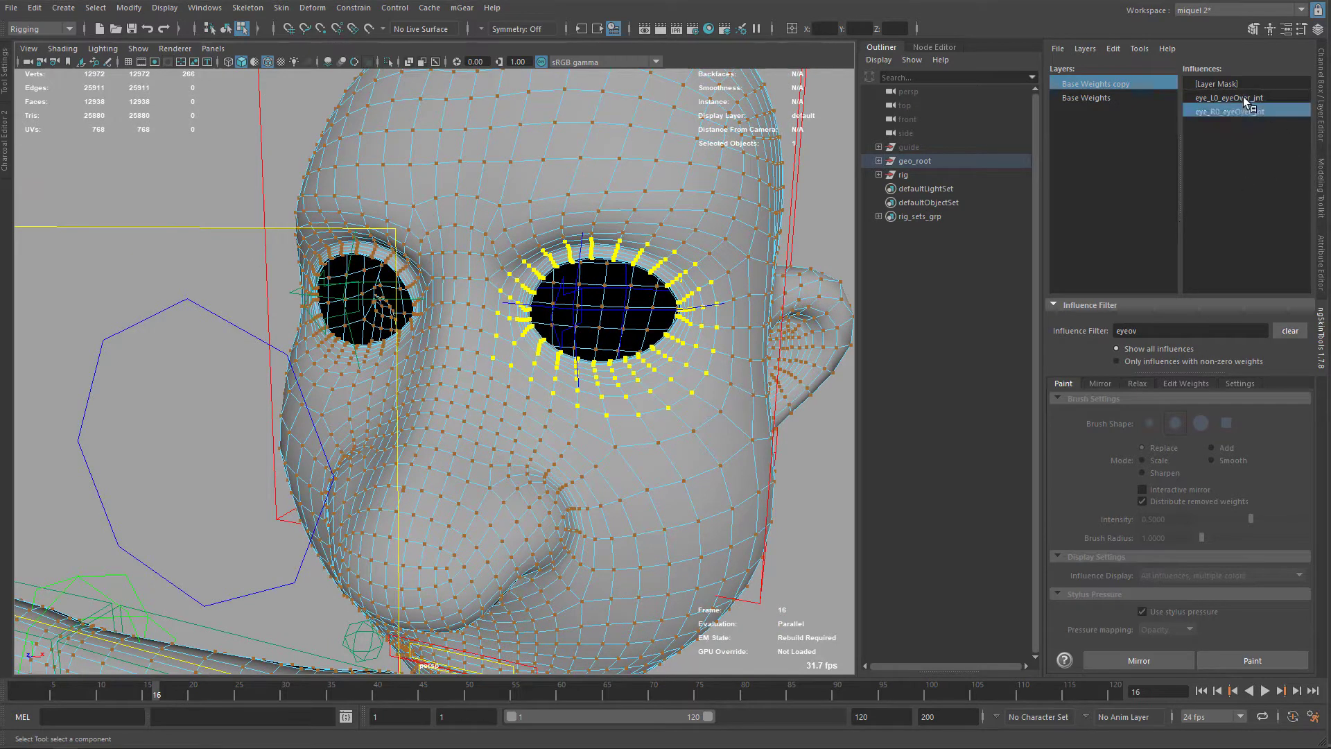
Flood the selected left eyelid vertices with eye_L0_eyeOver_jnt at intensity 1 and leave weight painting.
left_click(1243, 97)
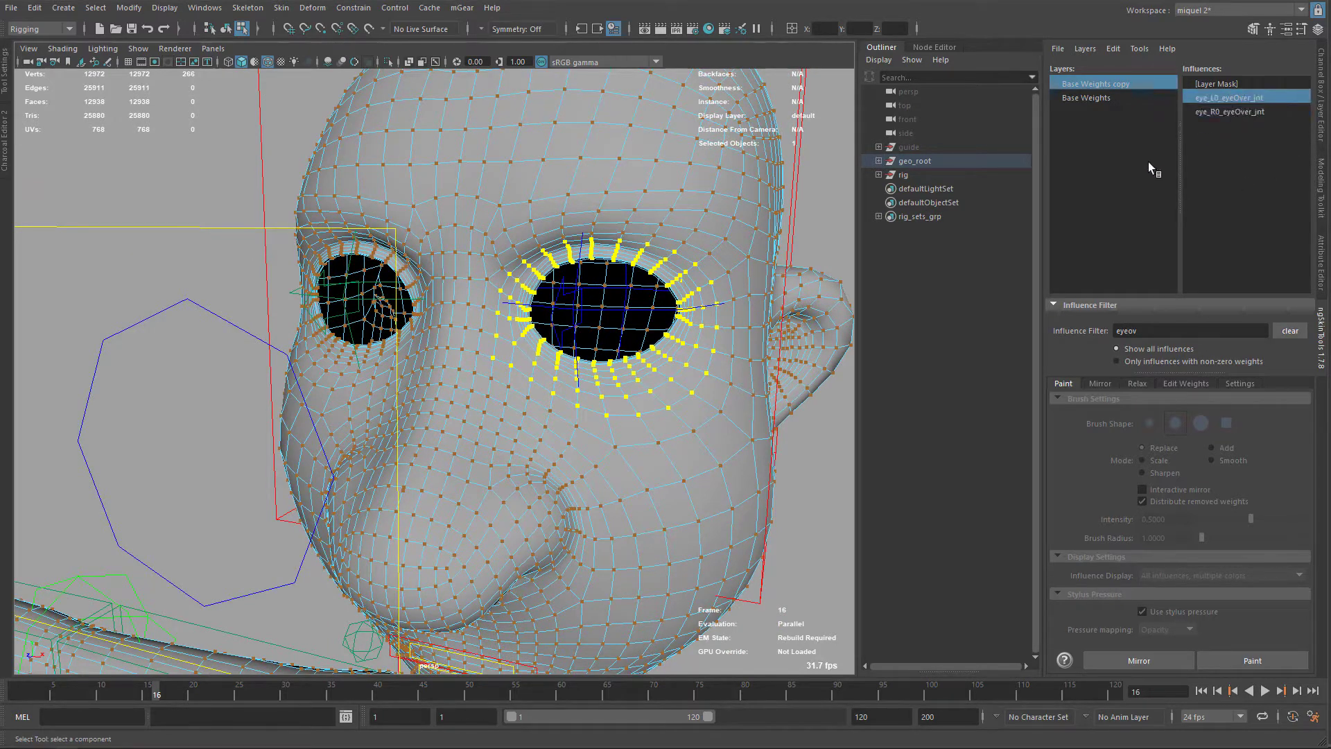
left_click(1248, 662)
left_click(1252, 662)
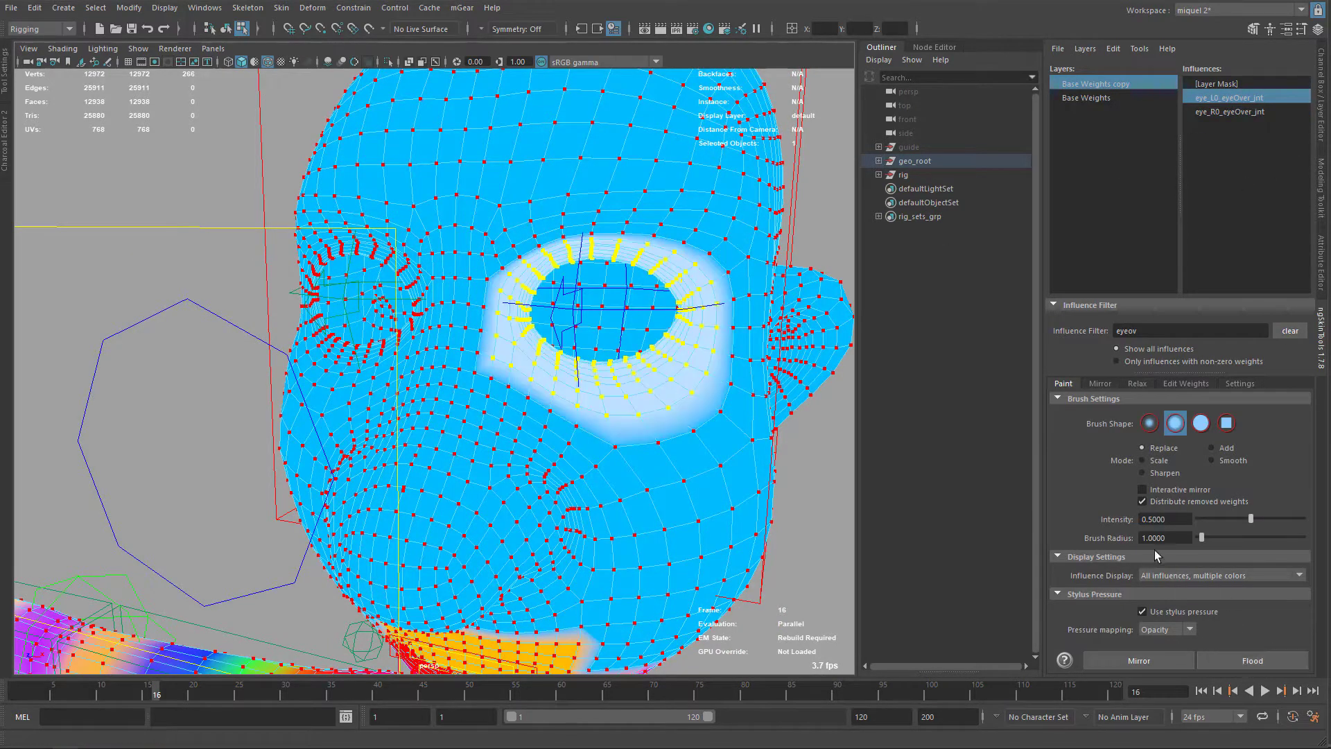
left_click_drag(1296, 519, 1305, 518)
left_click(1252, 661)
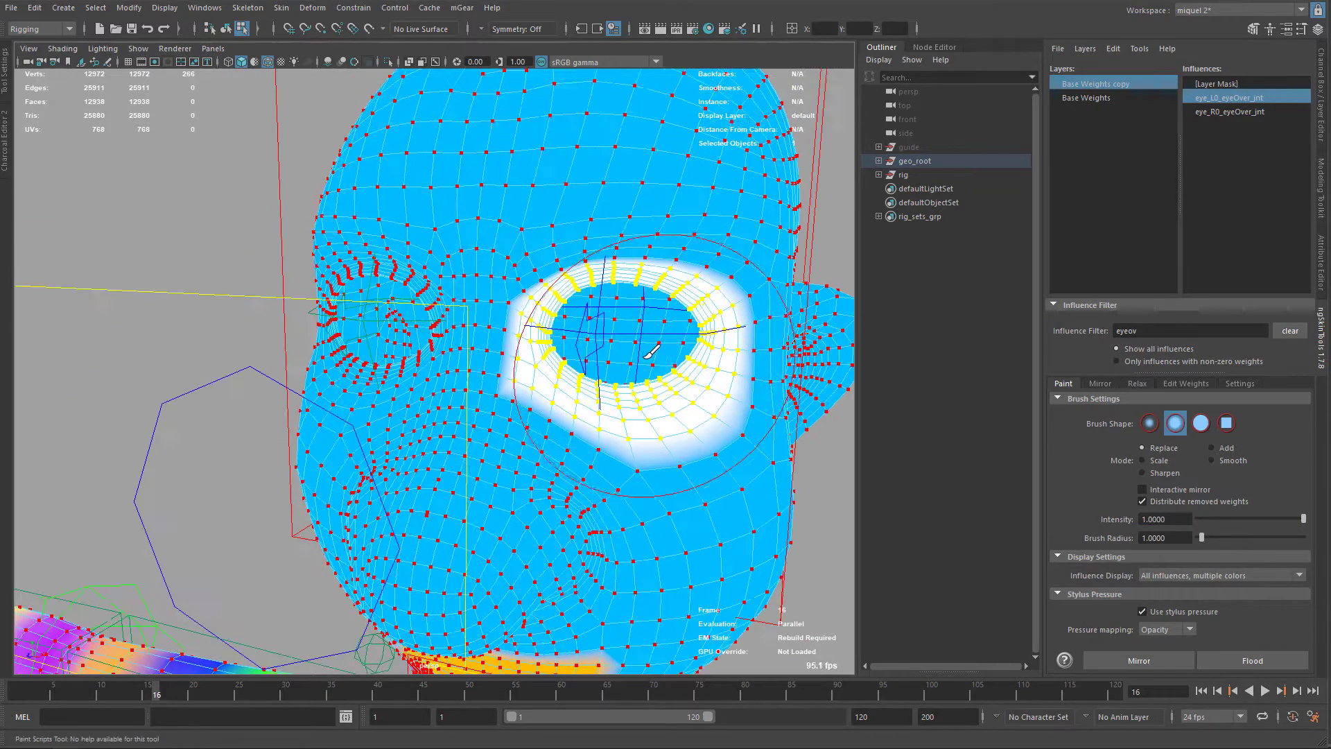
key("q")
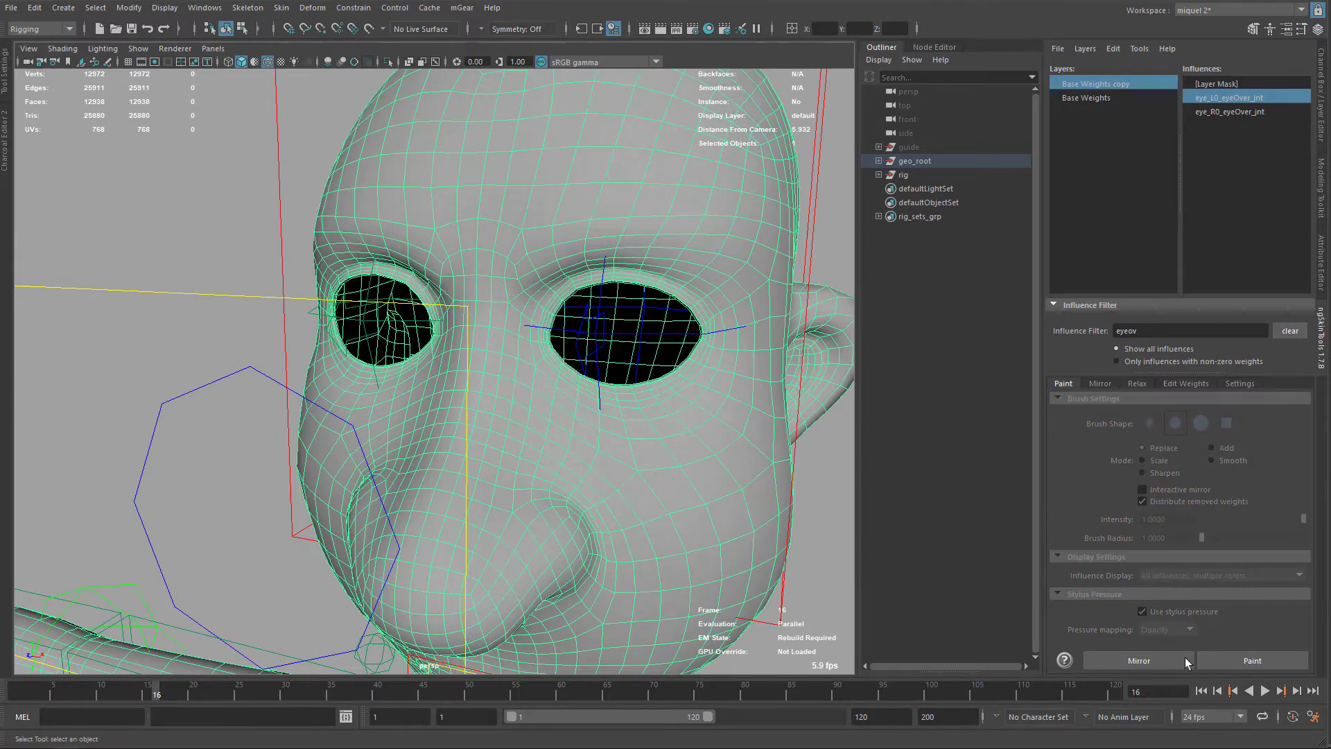
Mirror the eyelid weights to the other side and switch between the two eyeOver joints to check their painted areas.
left_click(1247, 661)
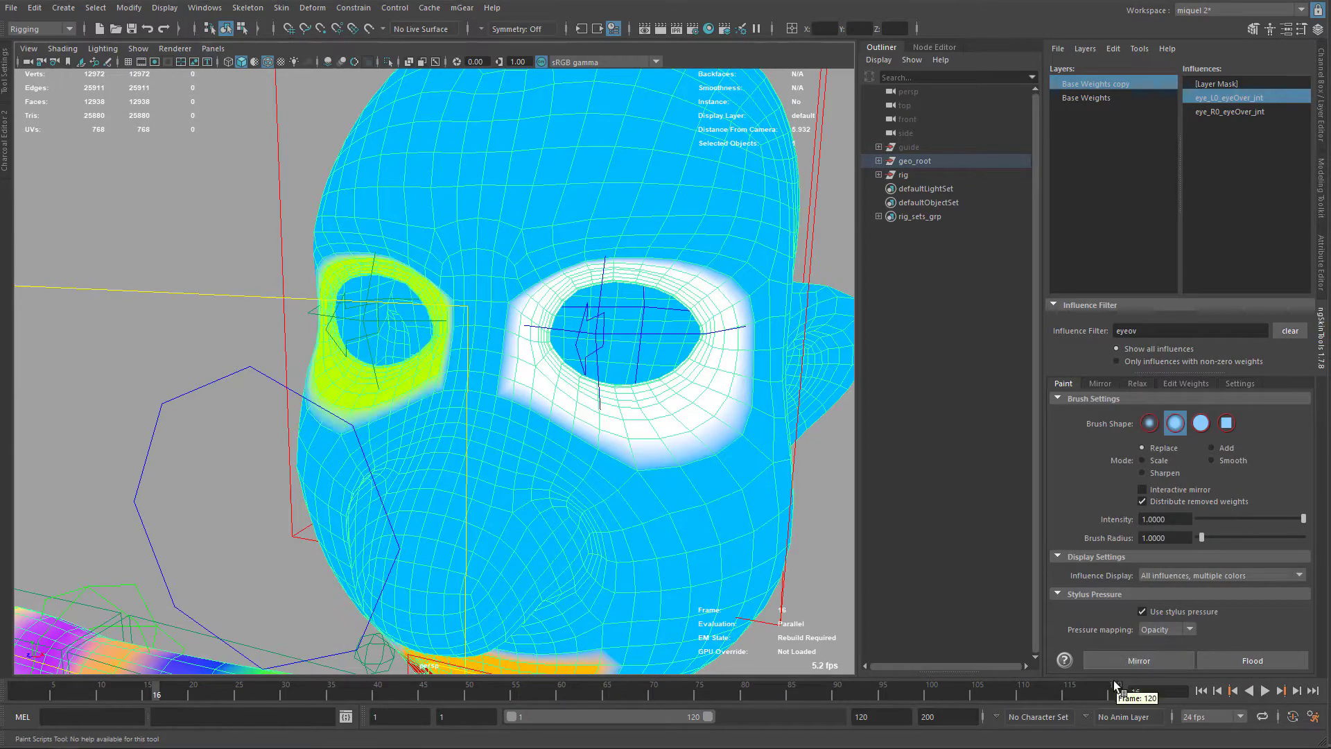
left_click(1237, 112)
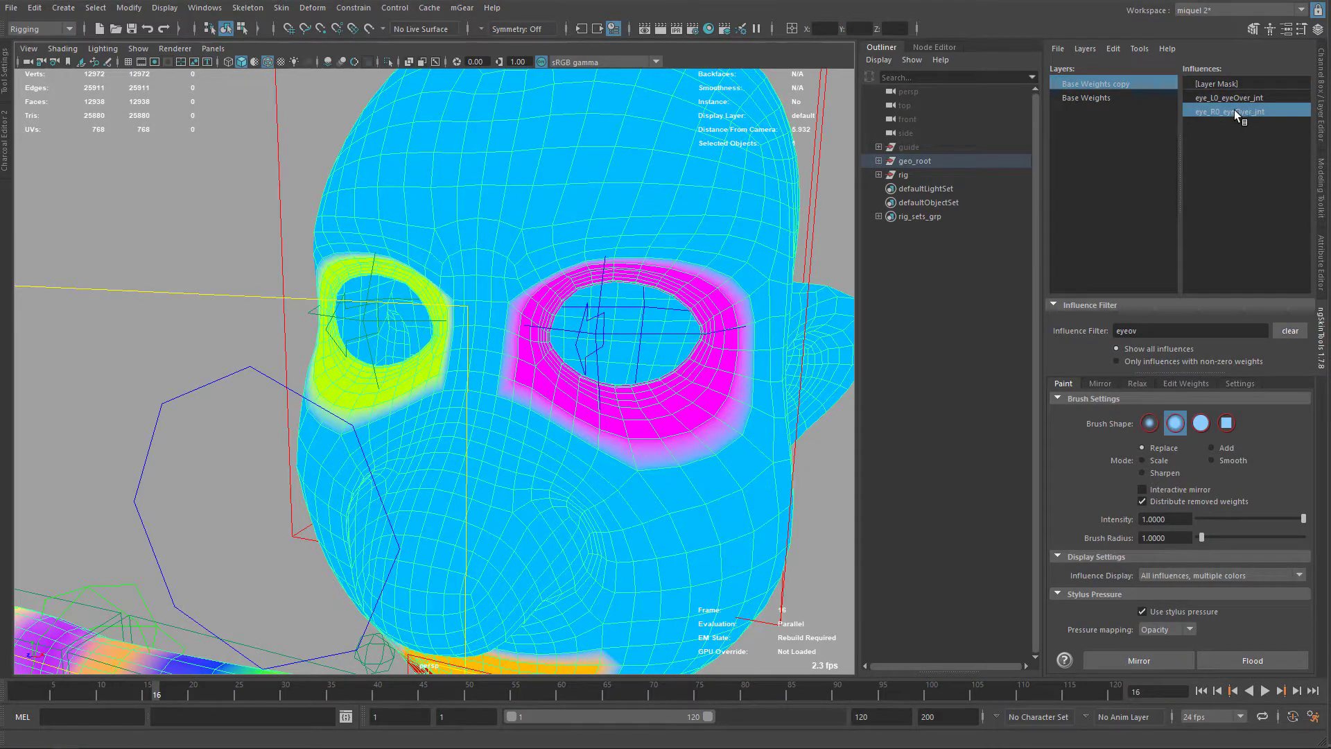
left_click(1234, 101)
left_click(1240, 111)
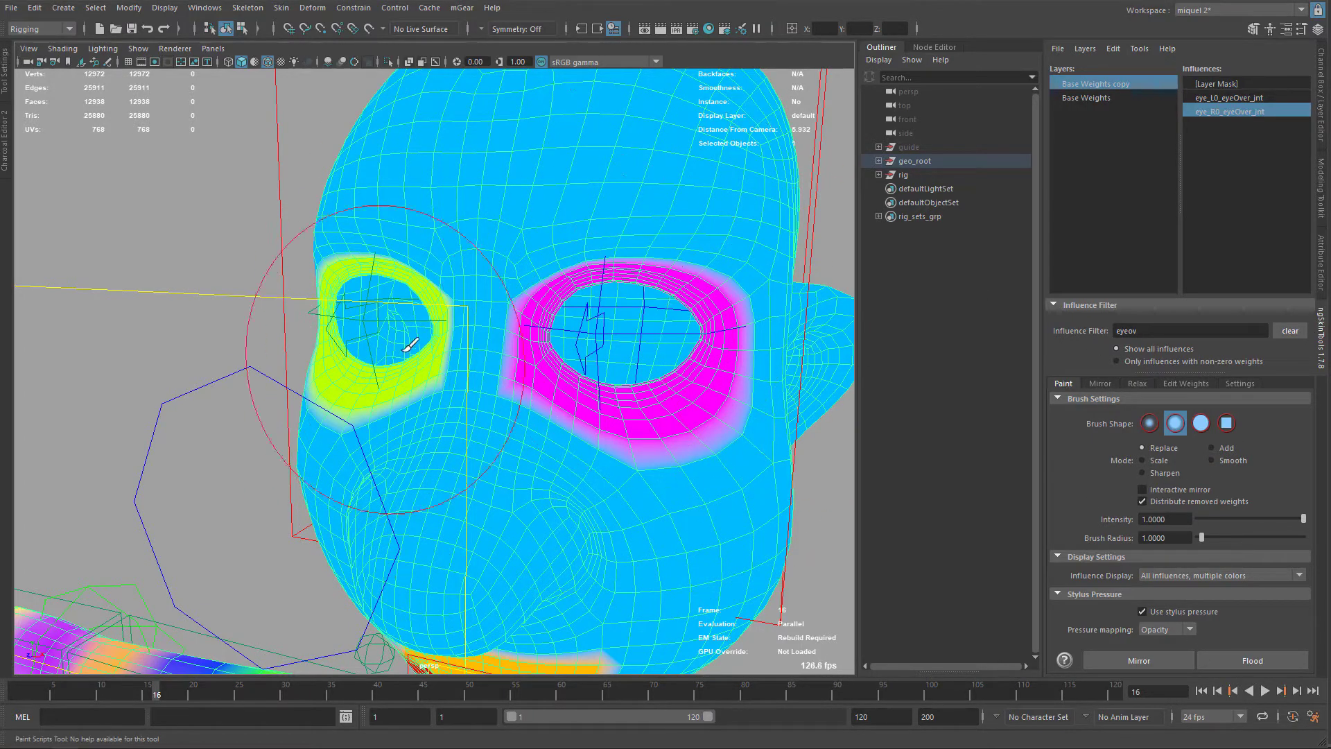
Open the mirror influence associations and disconnect the links of eye_L0_eyeOver_jnt and eye_R0_eyeOver_jnt to the opposite eye joints.
left_click(1098, 383)
scroll(1311, 565, "down", 1)
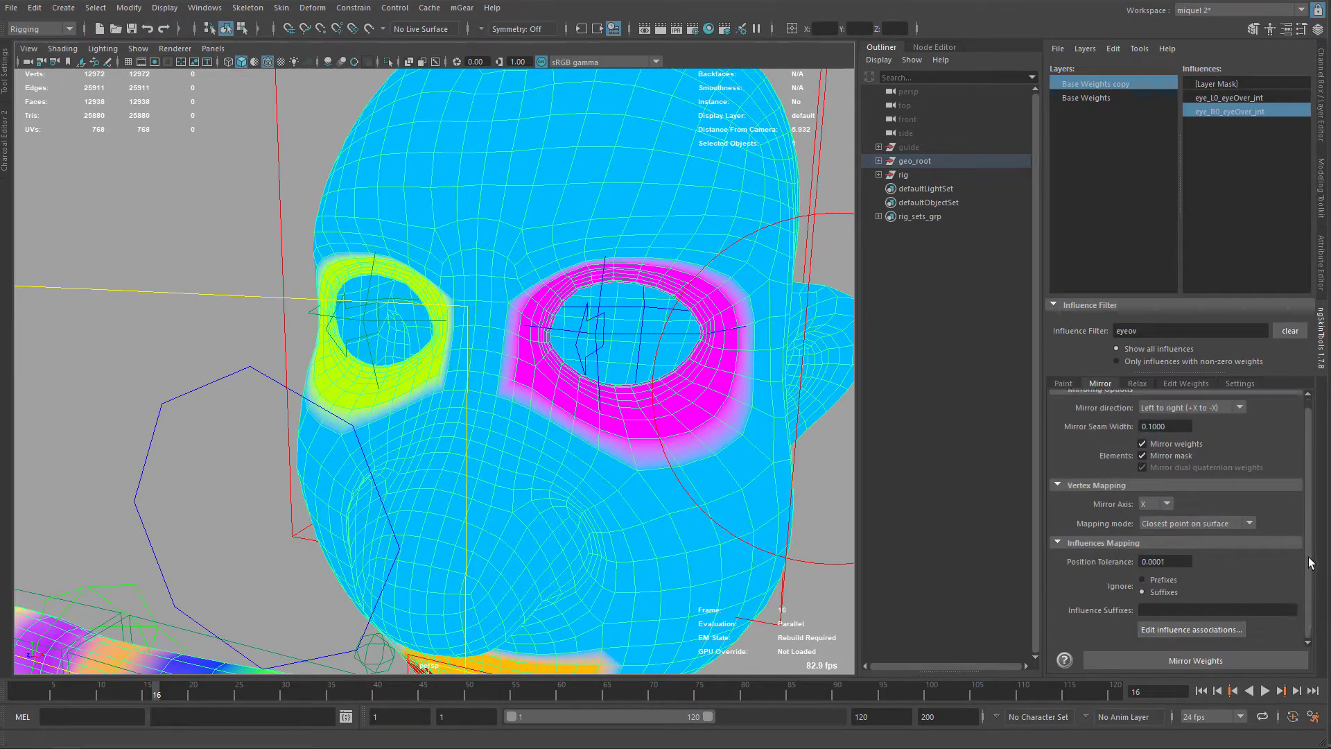
left_click(1179, 629)
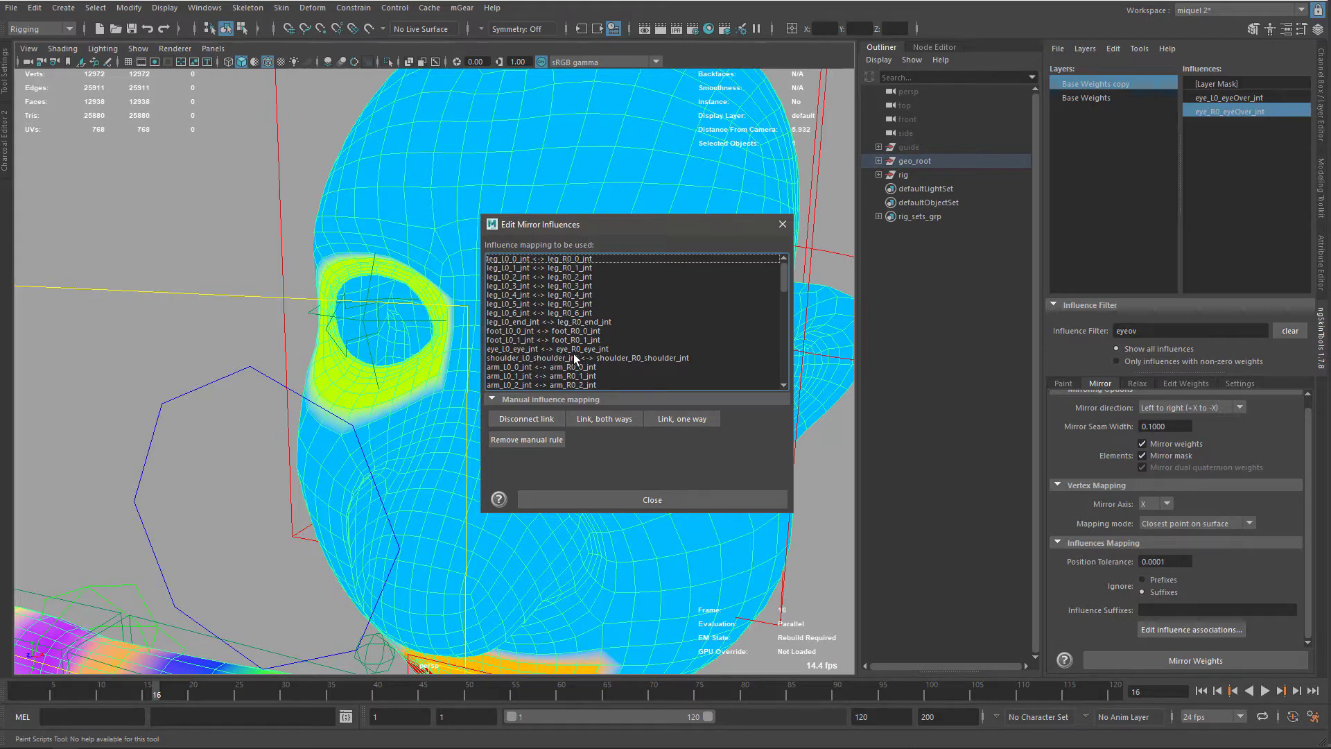
left_click_drag(785, 277, 784, 344)
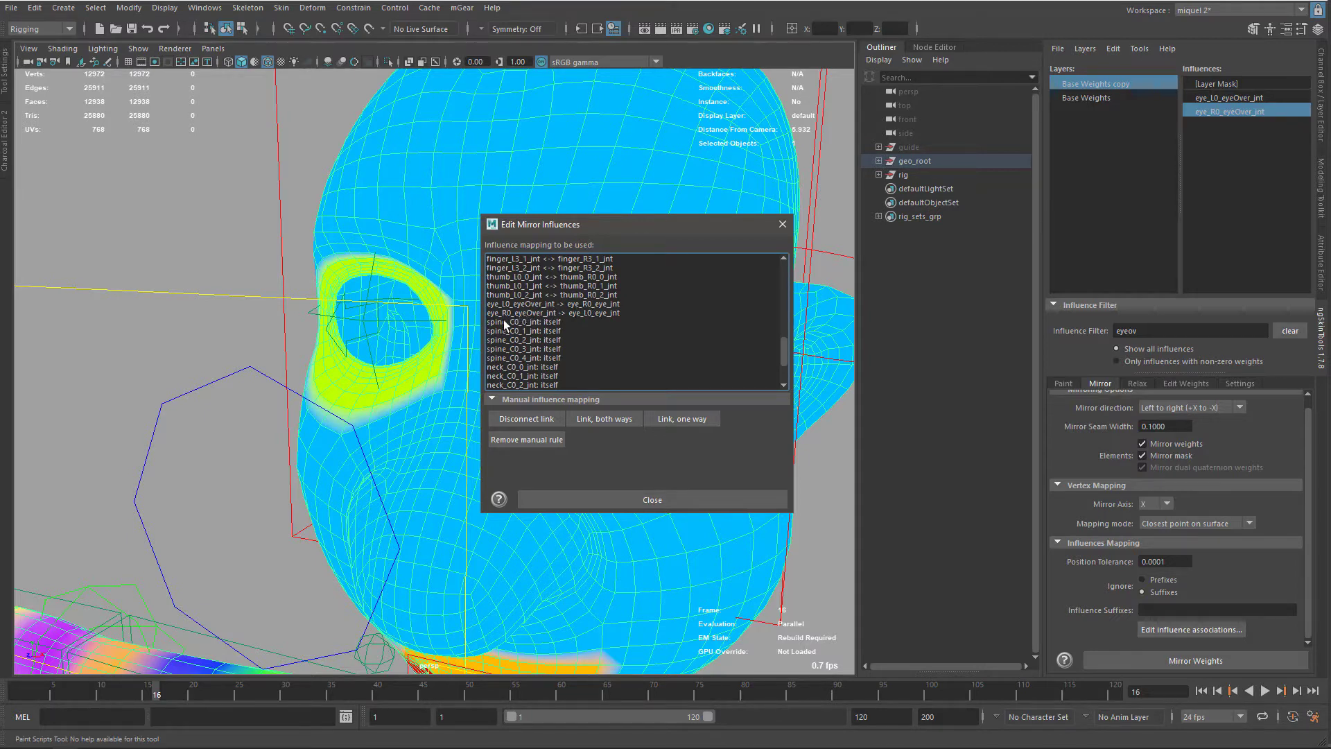
left_click(565, 306)
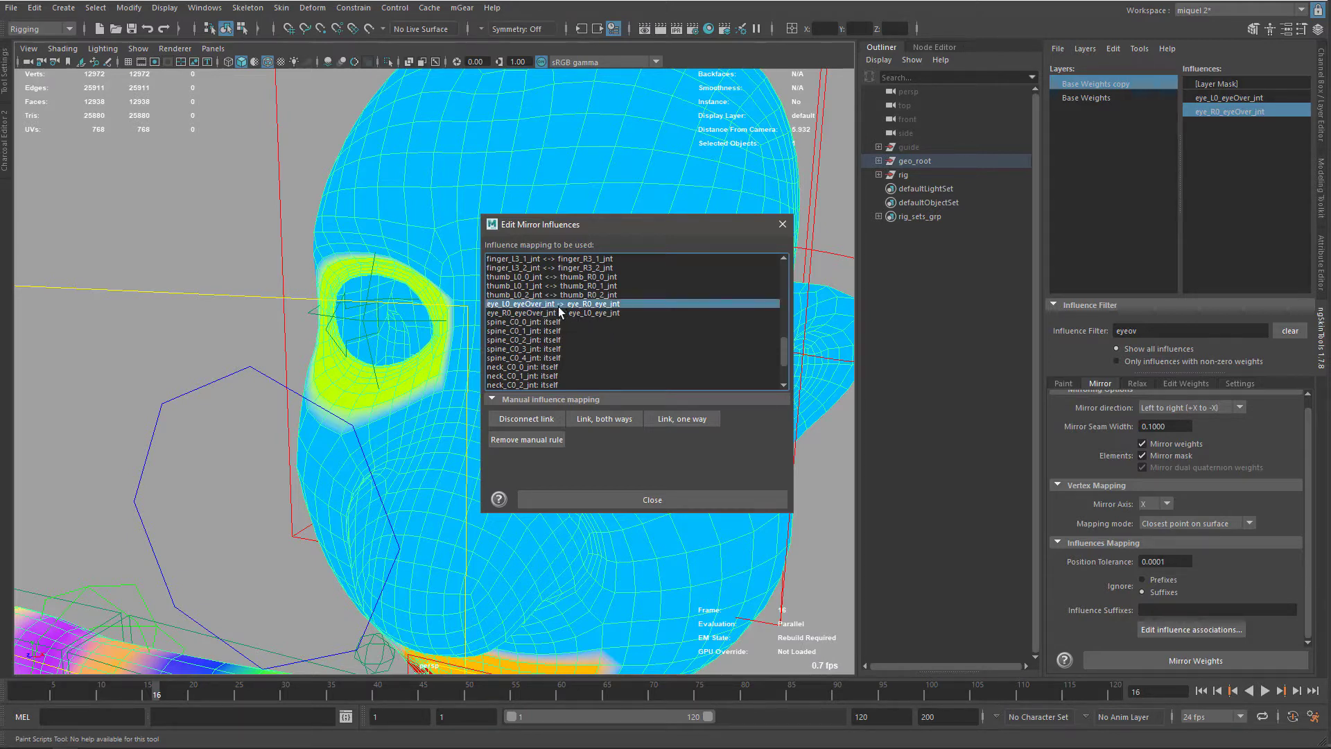
left_click(565, 313, "shift")
left_click_drag(613, 229, 636, 209)
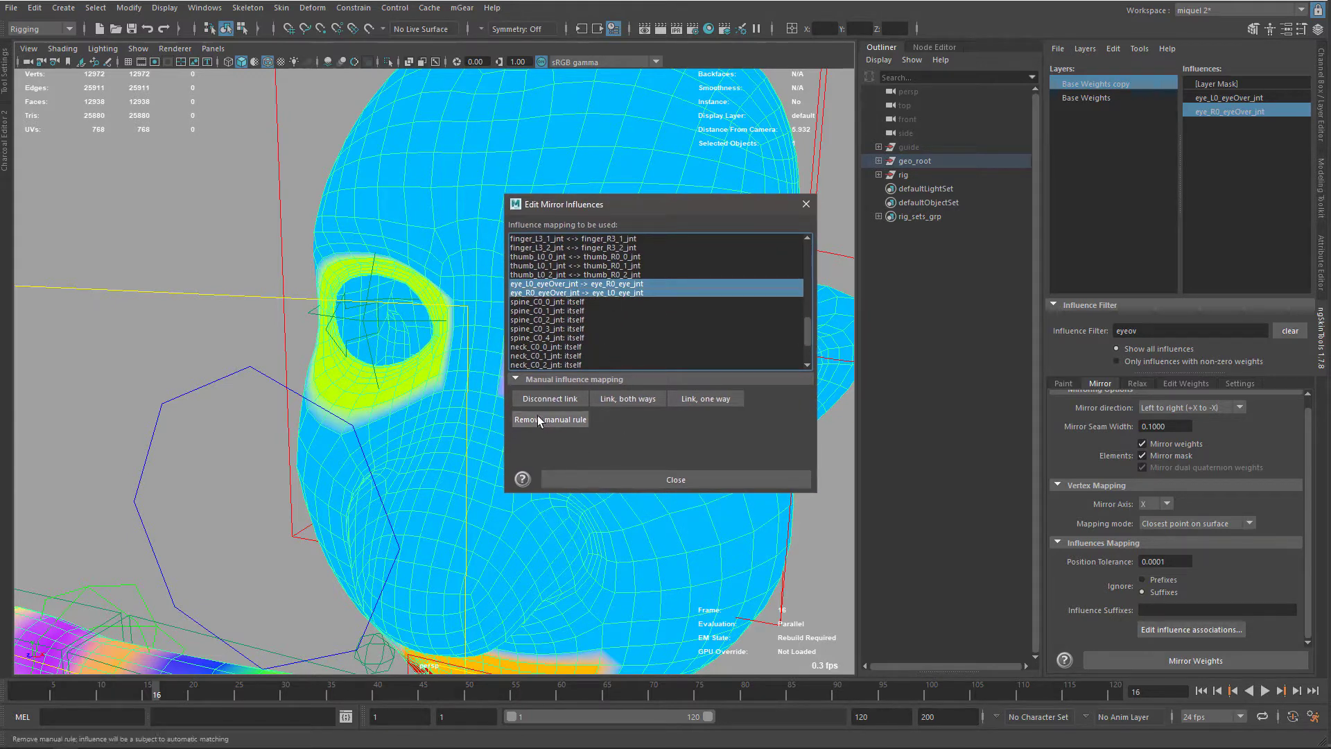
left_click(552, 396)
Link eye_L0_eyeOver_jnt and eye_R0_eyeOver_jnt to each other both ways in the mirror influence mapping.
left_click_drag(808, 337, 802, 241)
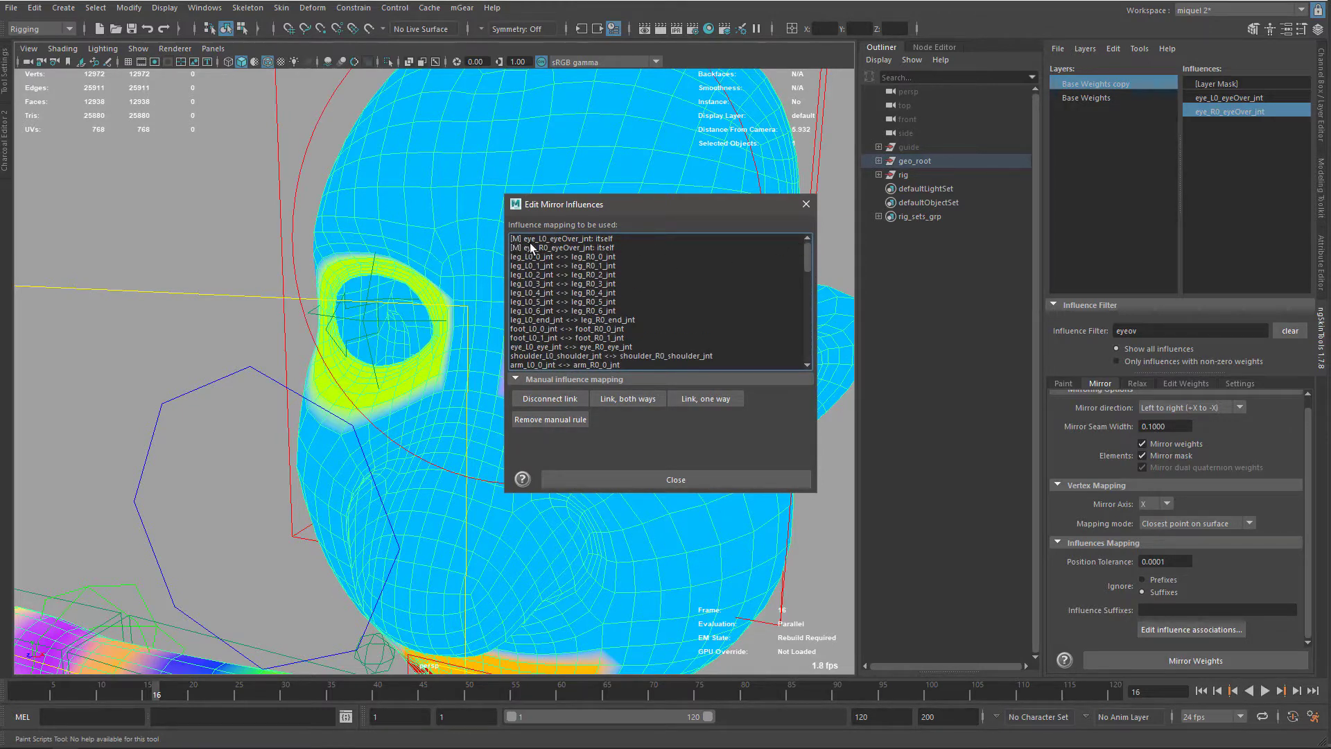
left_click(574, 239)
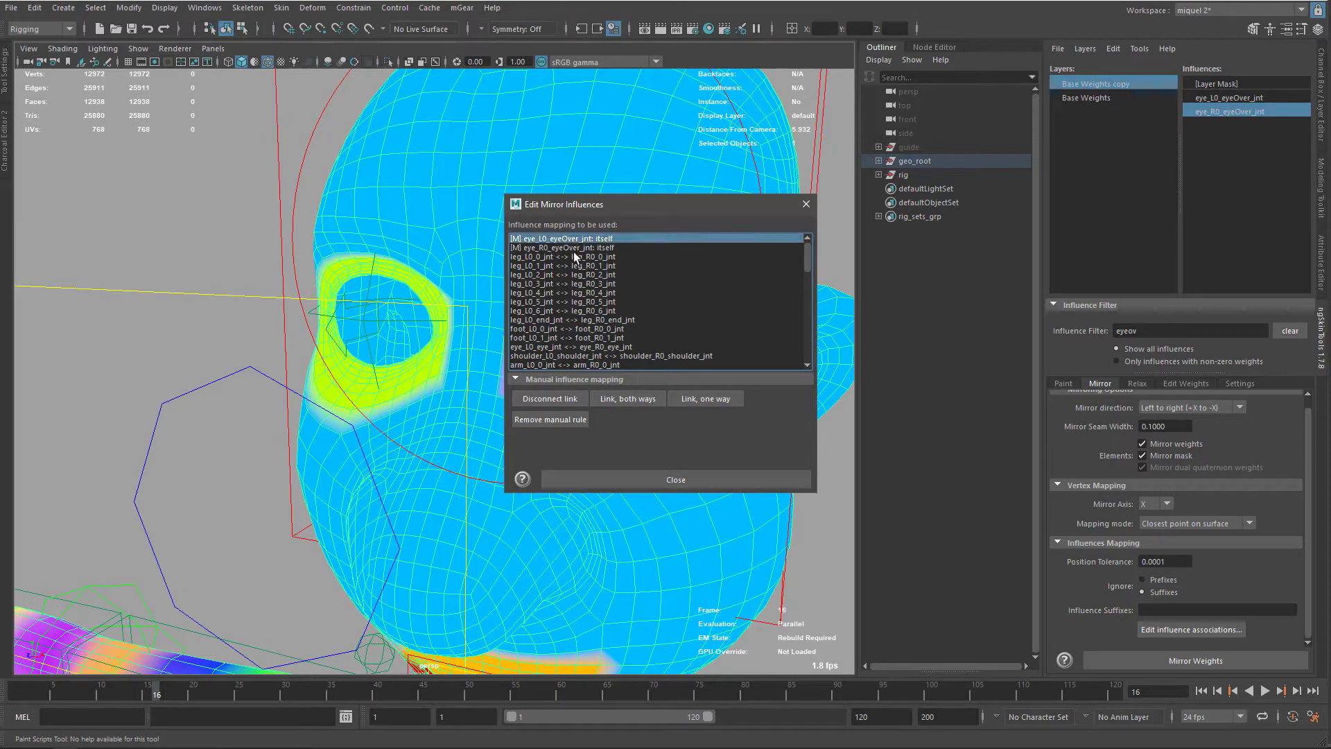
left_click(568, 247, "ctrl")
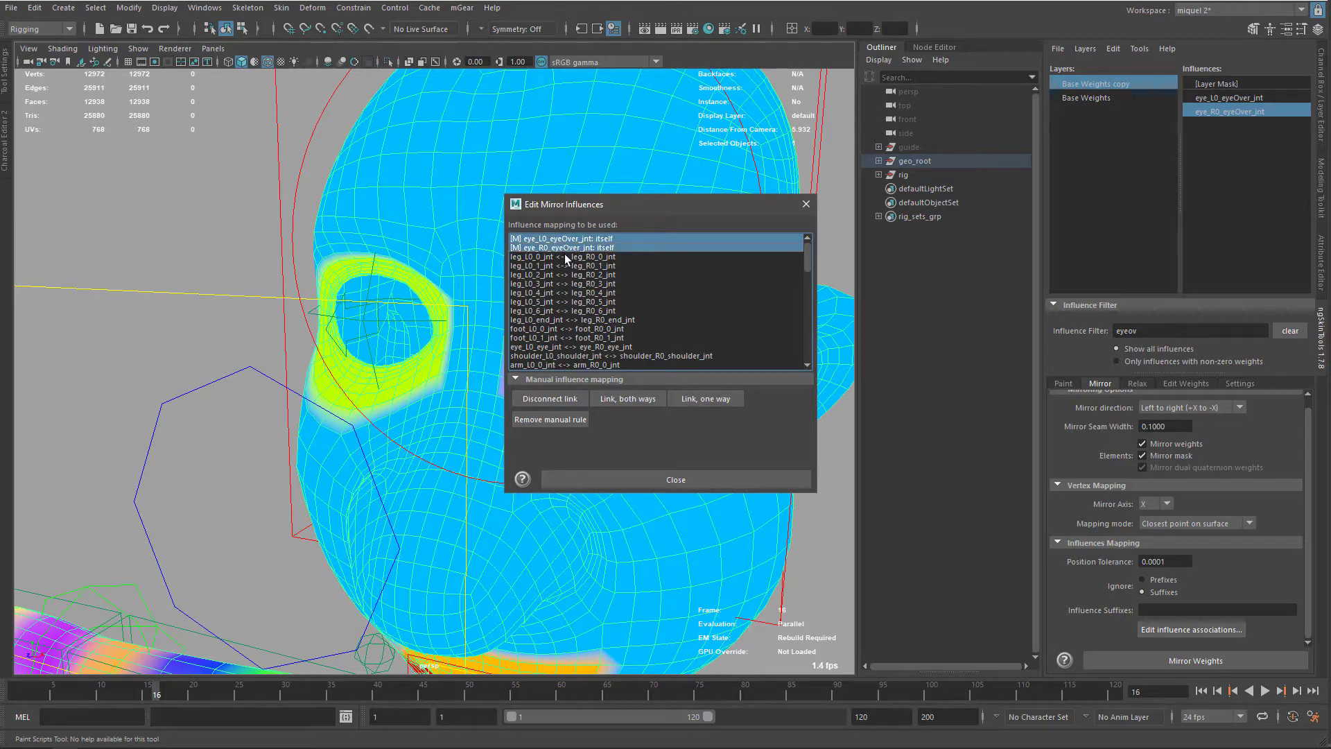
left_click(622, 400)
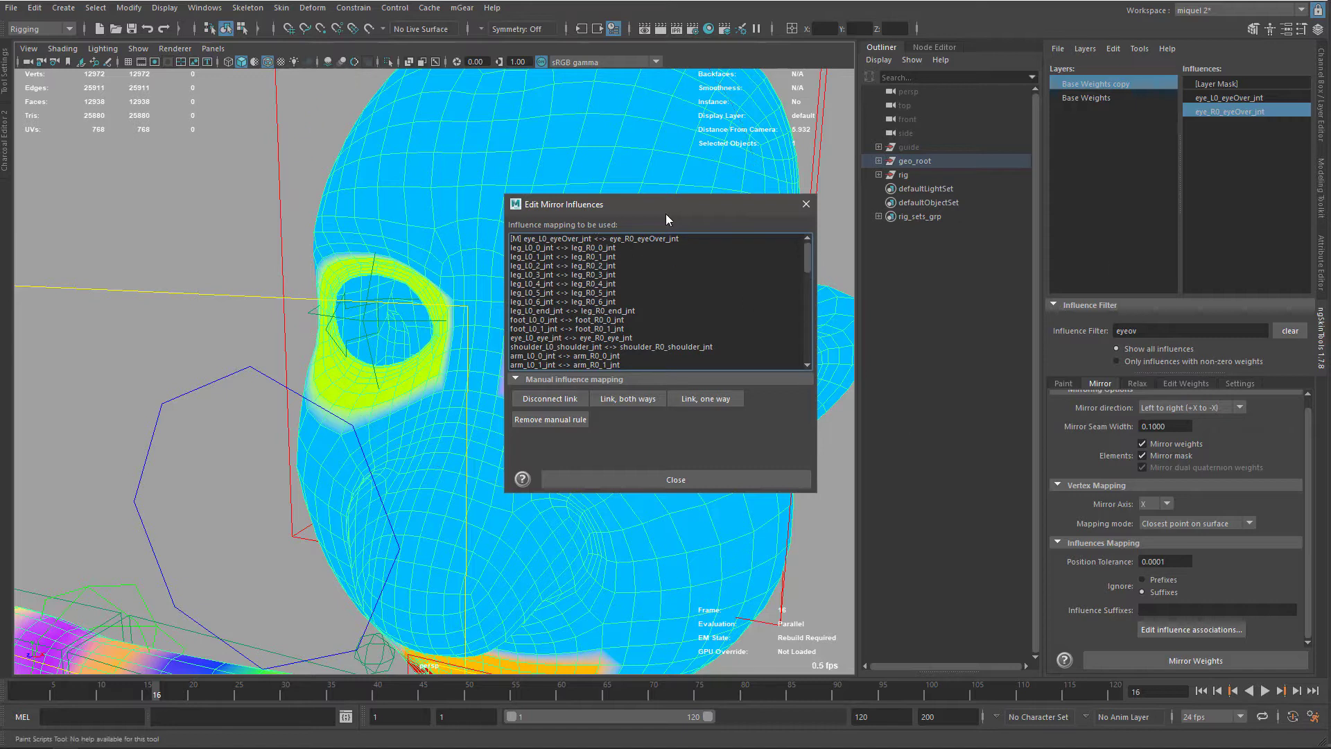
left_click_drag(667, 211, 699, 259)
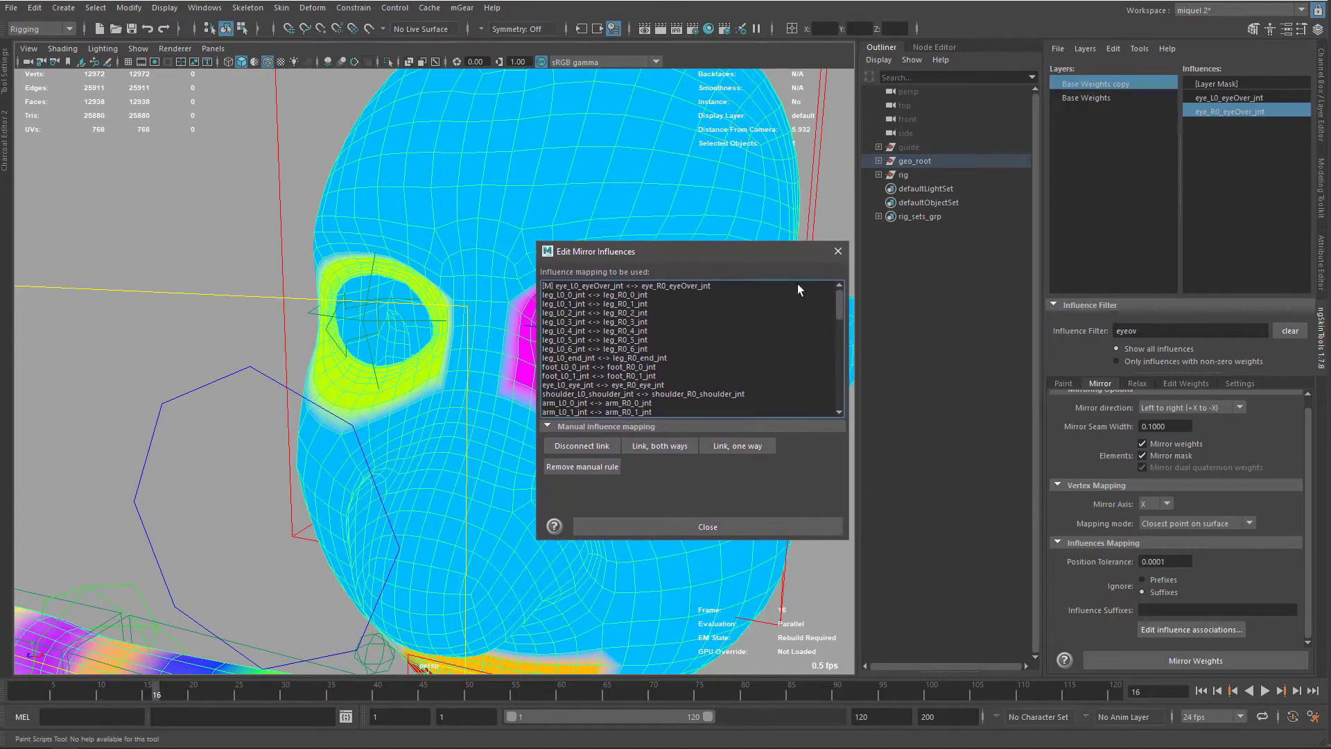
Mirror the weights and switch between the two eyeOver joints to compare their areas on both eyelids.
left_click(1159, 660)
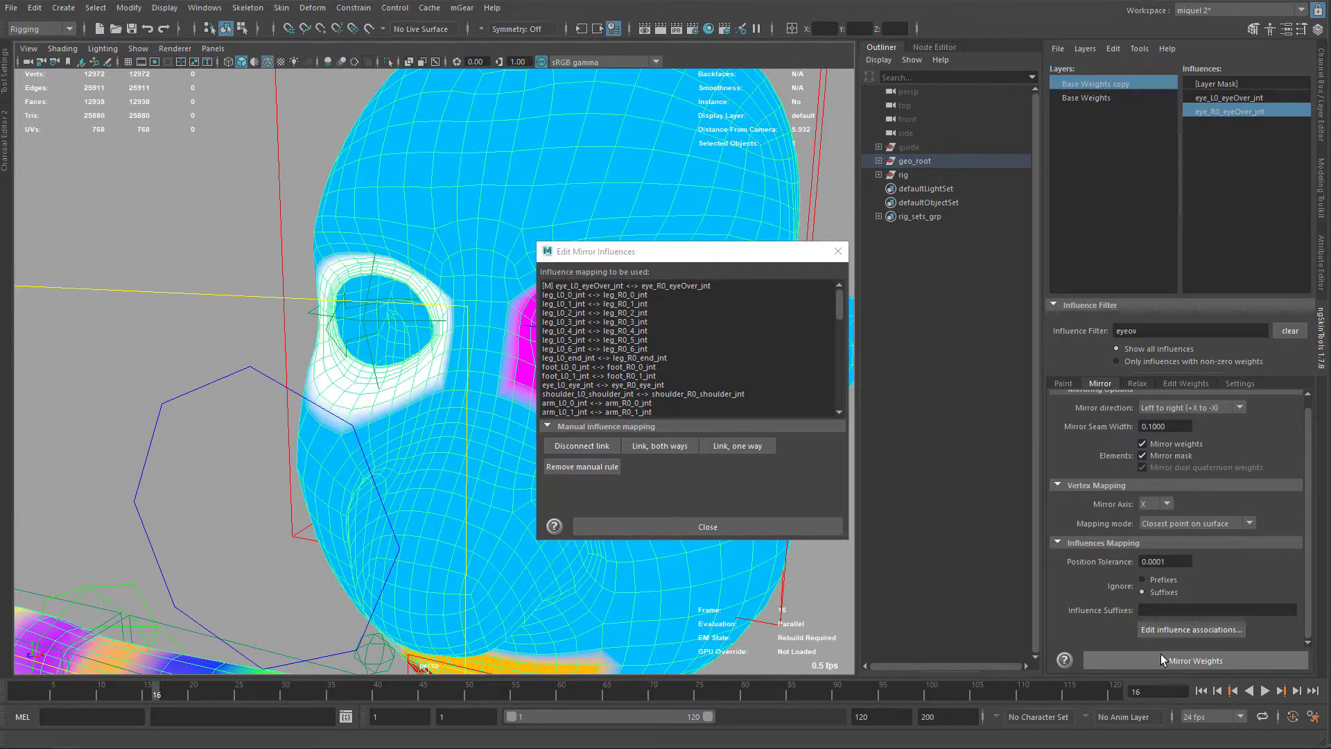
left_click(1235, 98)
left_click(1234, 109)
left_click(1233, 95)
left_click(1233, 108)
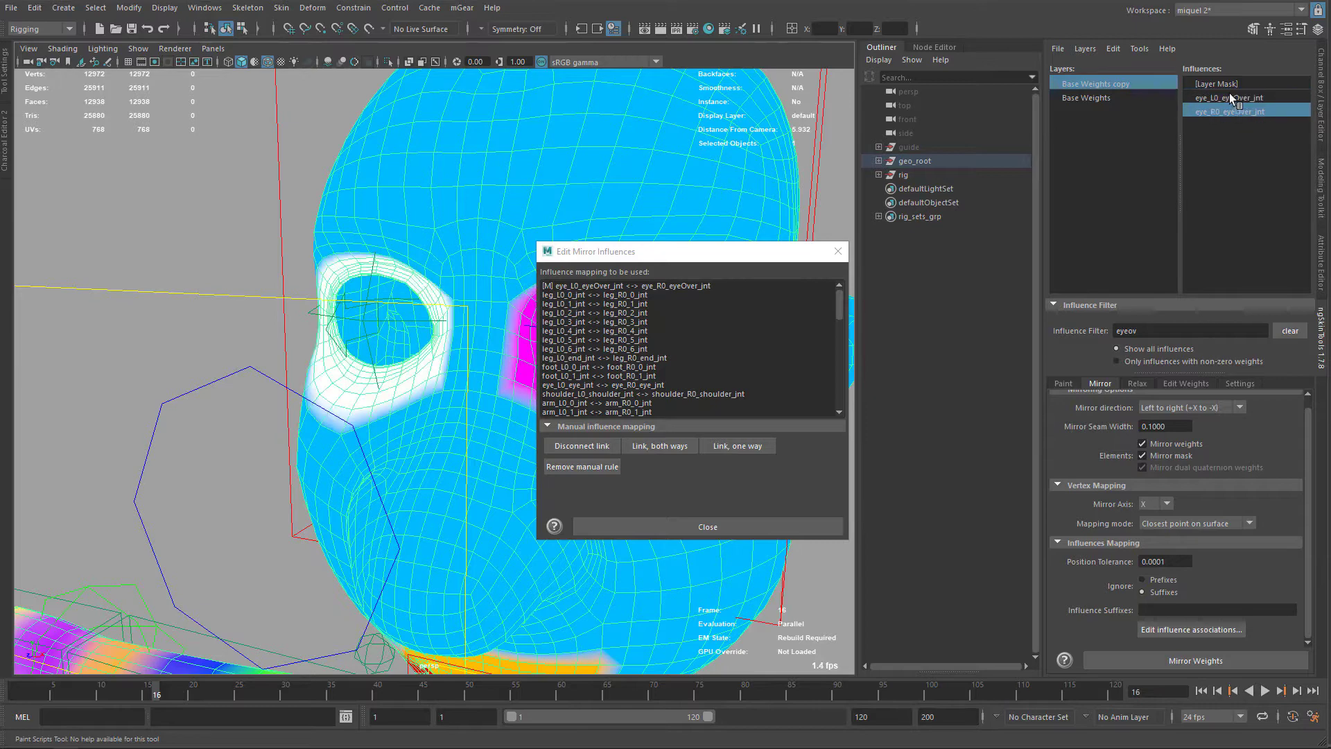
left_click(1229, 96)
left_click(1226, 110)
Remove the manual mirror rule between the two eyeOver joints and look through the automatic mapping list.
left_click_drag(625, 259, 600, 202)
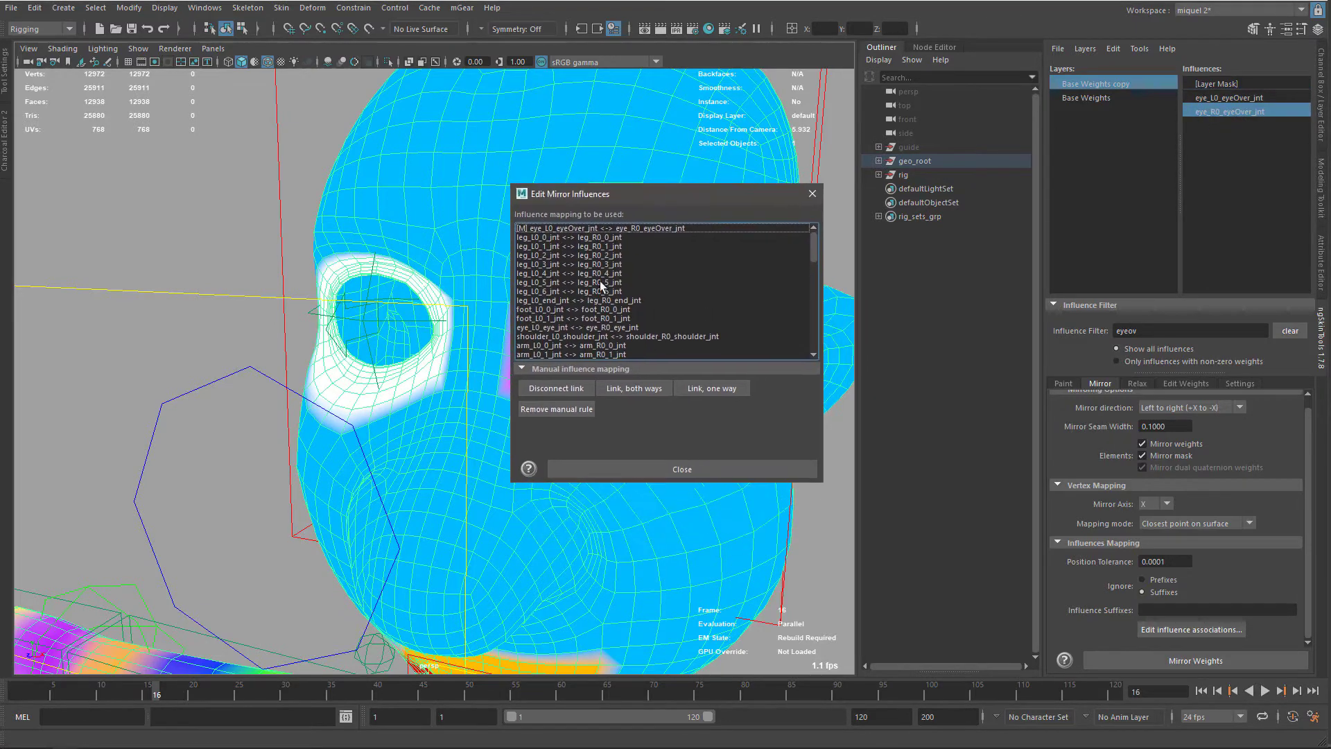
left_click(635, 228)
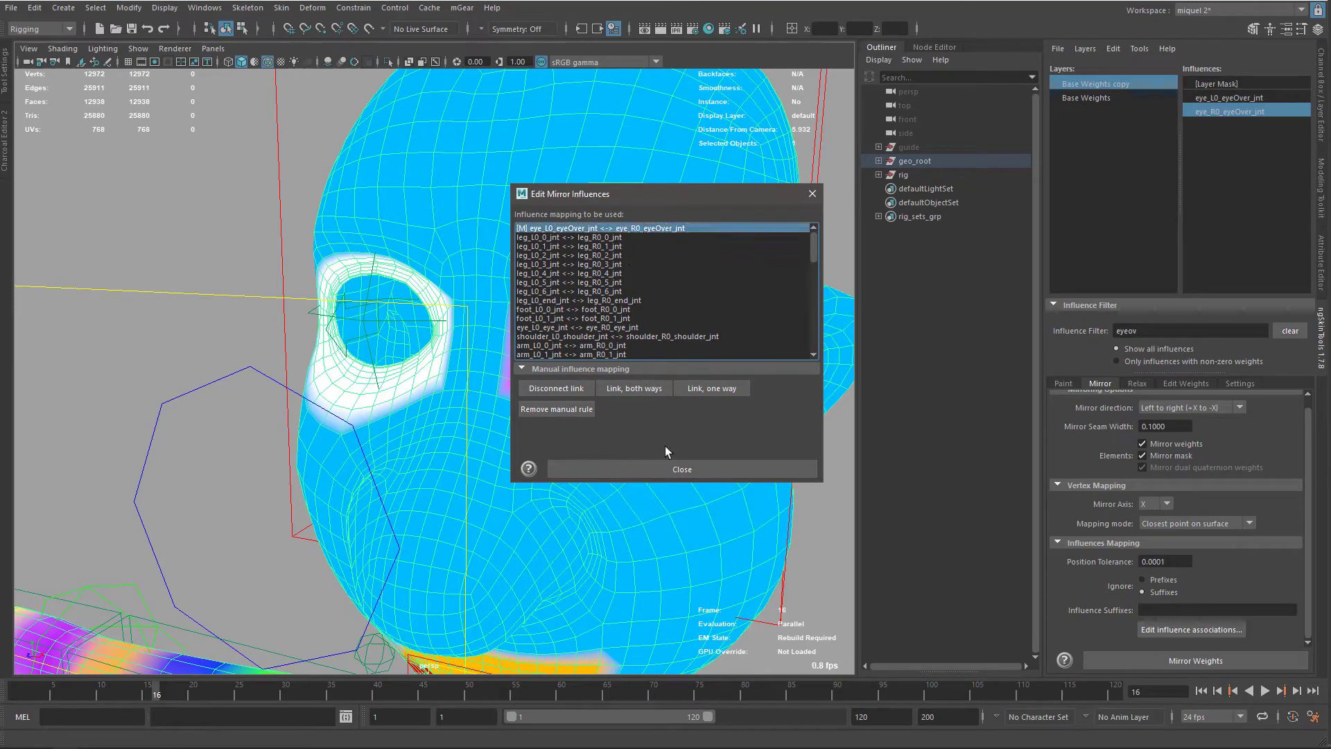
left_click(563, 410)
left_click_drag(814, 248, 810, 310)
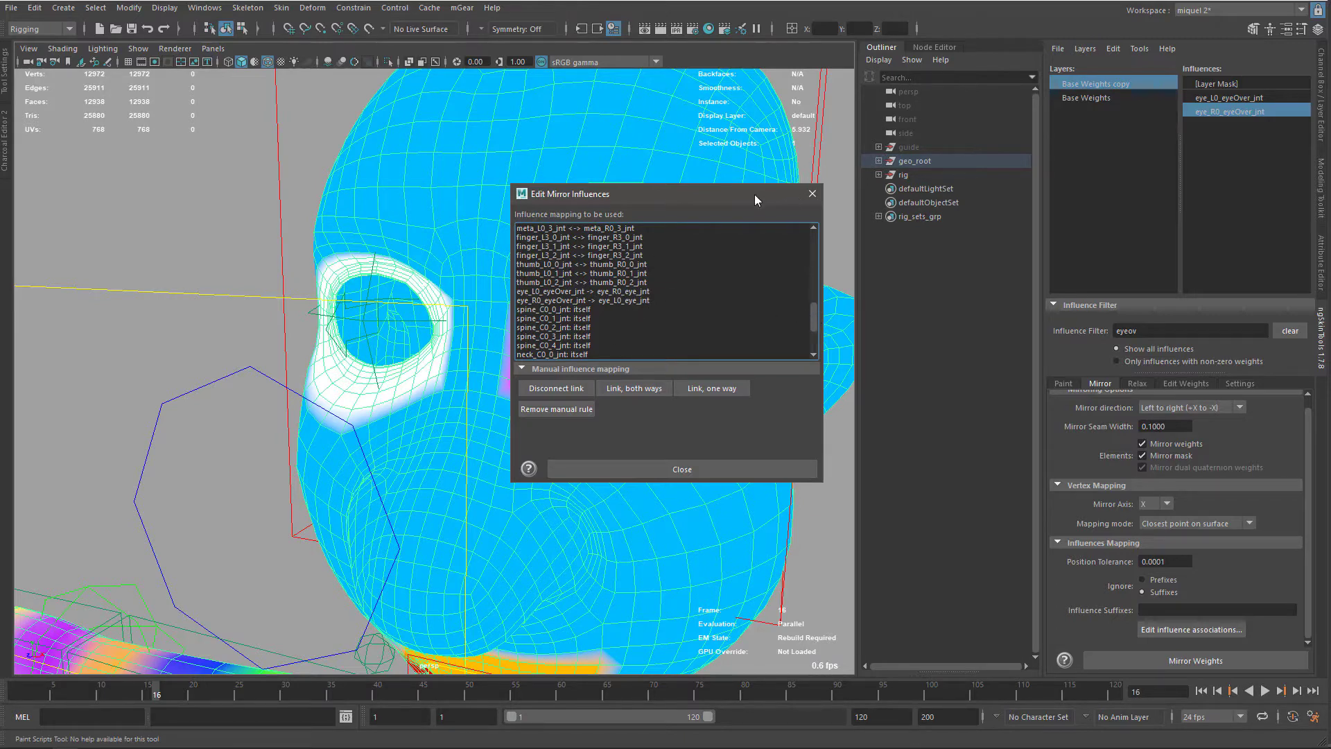
left_click_drag(755, 200, 751, 187)
Leave weight painting, close the mirror mapping dialog and run the ngSkinMapping_mgear.py script with the body mesh selected.
key("q")
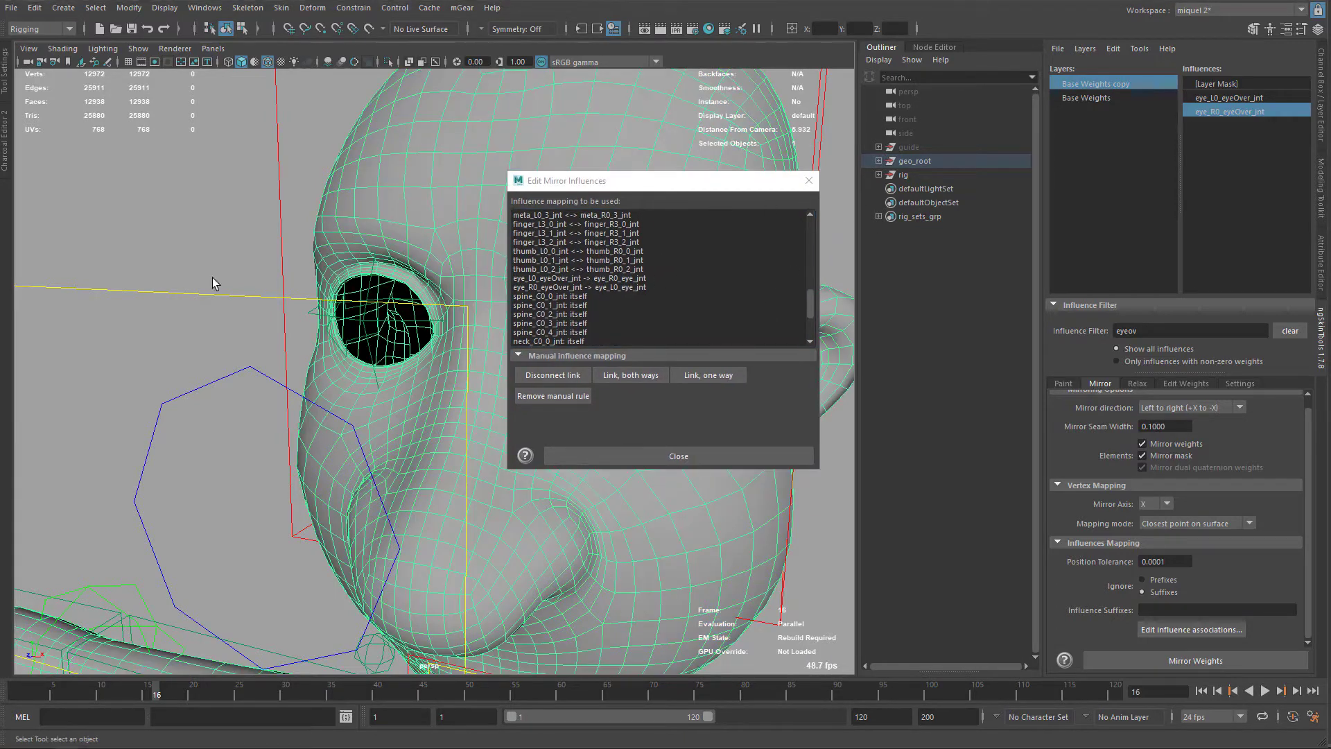
left_click(5, 164)
left_click(92, 137)
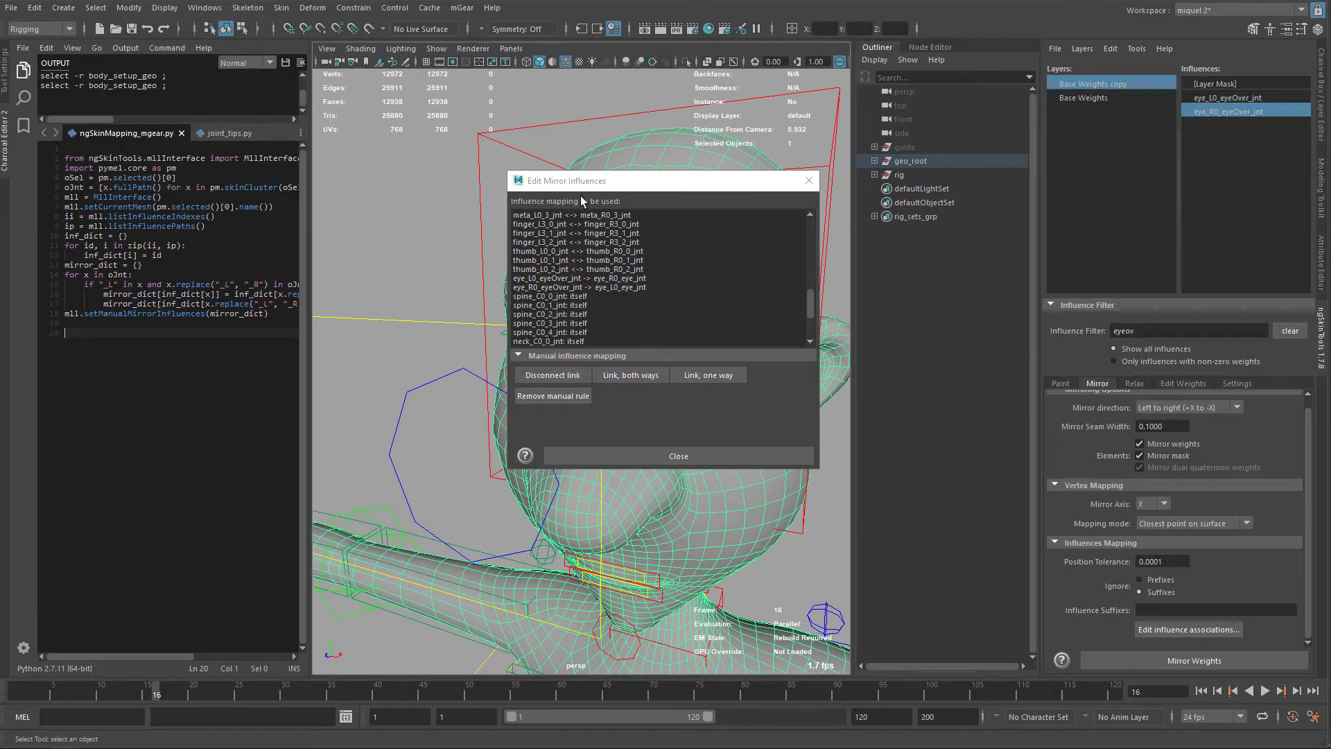
left_click_drag(597, 186, 449, 324)
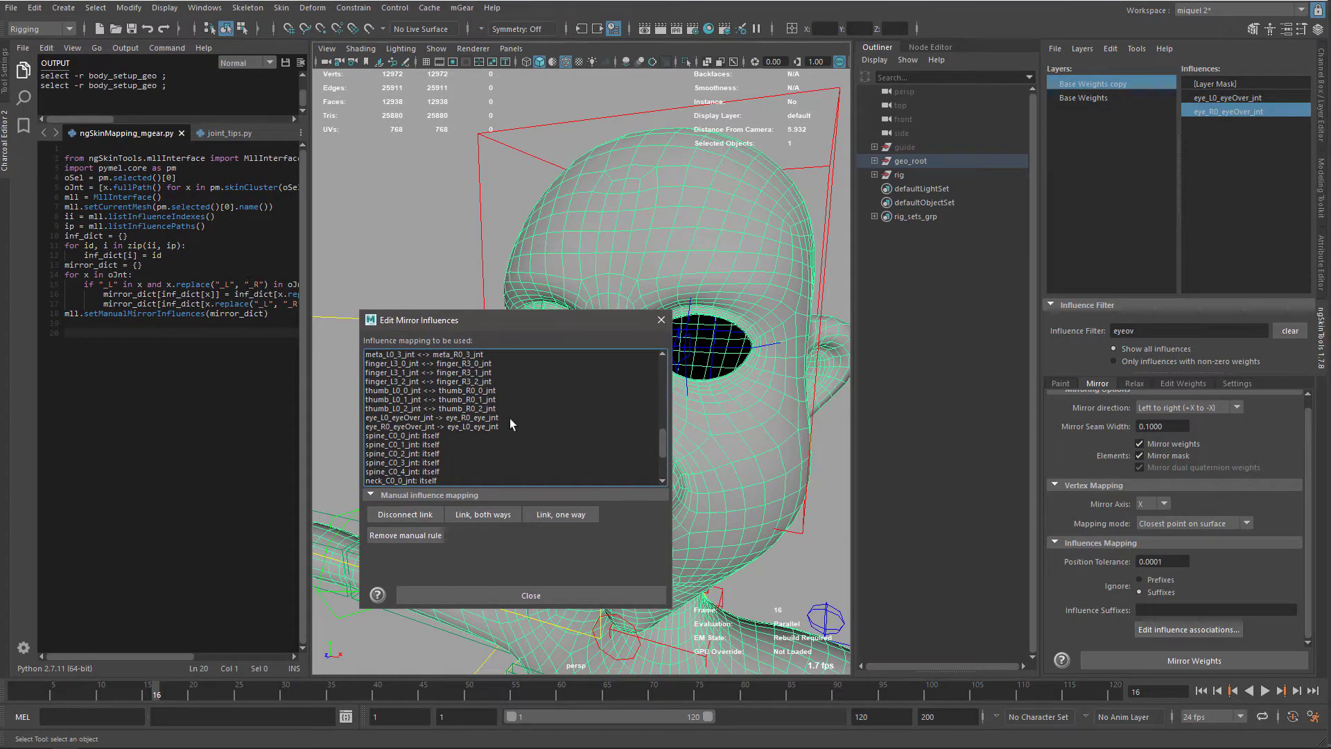
left_click(661, 320)
scroll(798, 451, "up", 3)
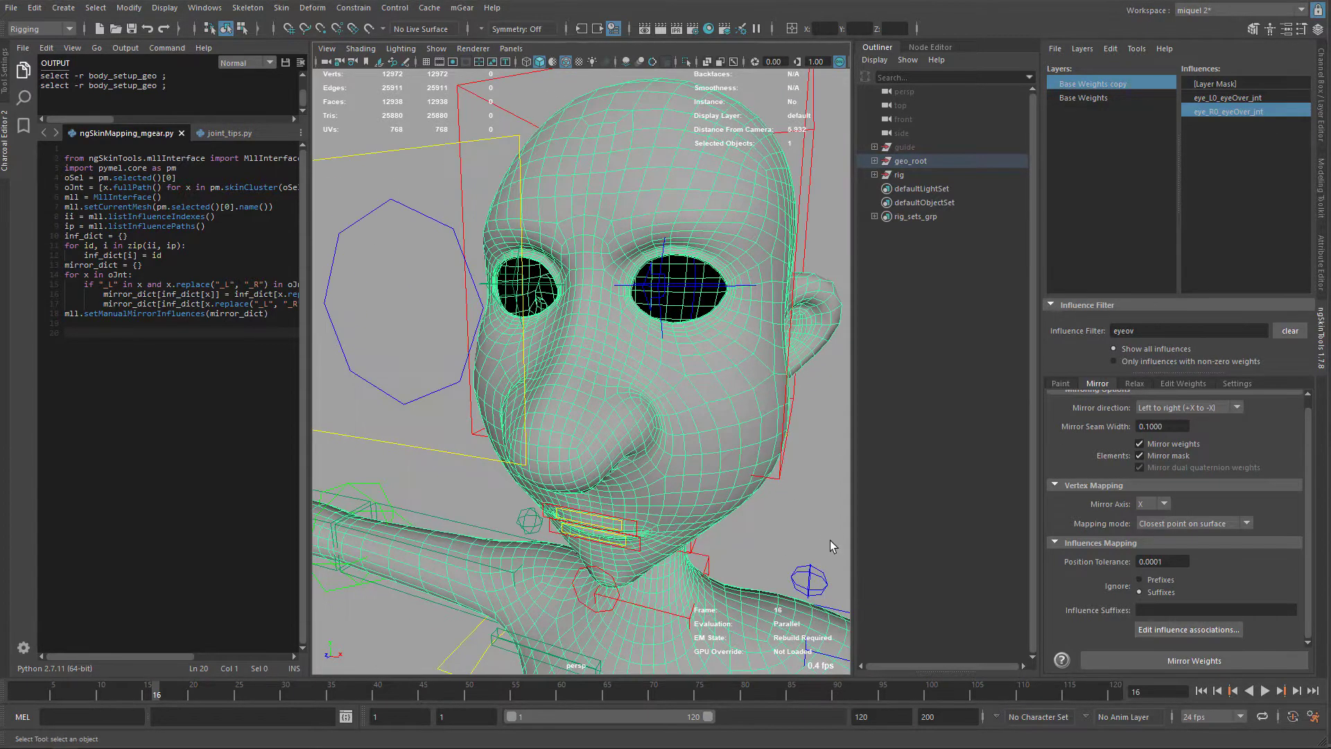
left_click(827, 538)
left_click(732, 518)
key("ctrl+Return")
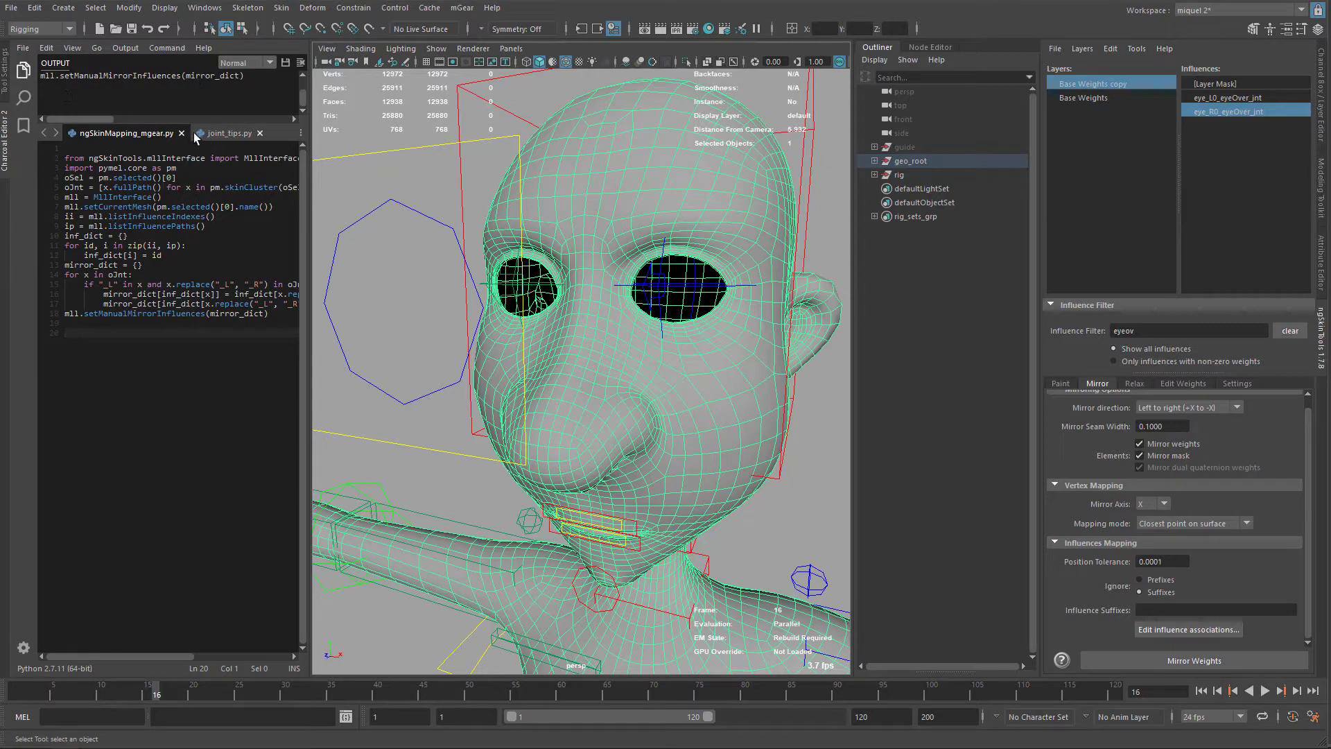
Open the influence associations again, review the left-right joint pairs in the mapping list and close the dialog.
left_click(1159, 630)
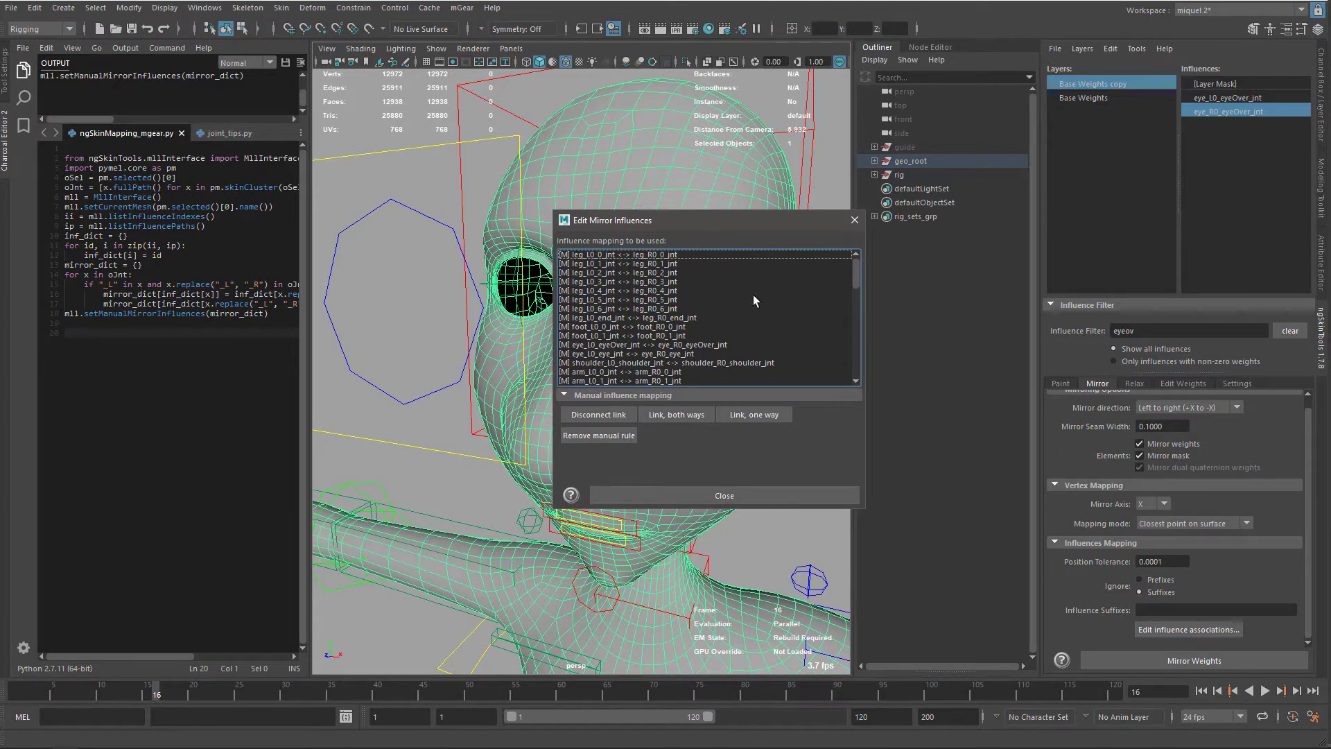
mouse_move(855, 273)
left_mouse_down()
mouse_move(858, 350)
mouse_move(860, 273)
left_mouse_up()
left_click_drag(855, 275, 853, 326)
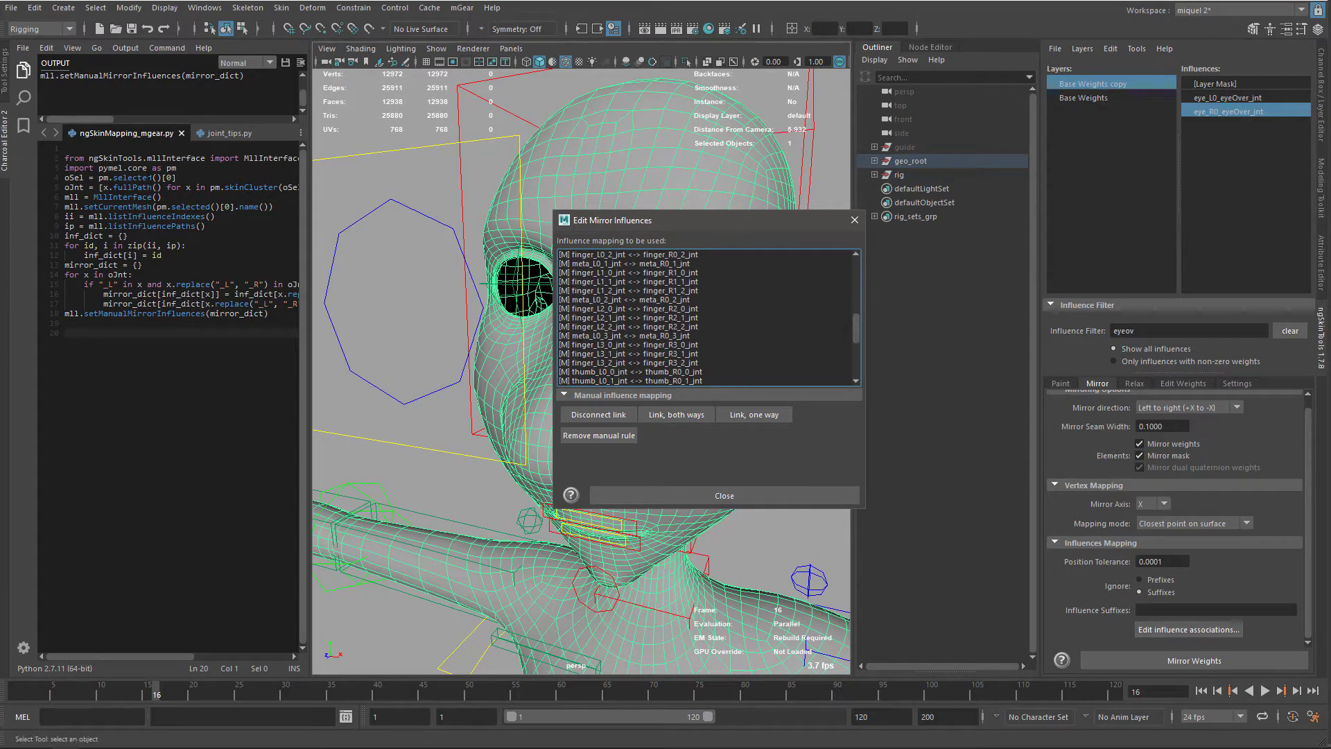
left_click(855, 222)
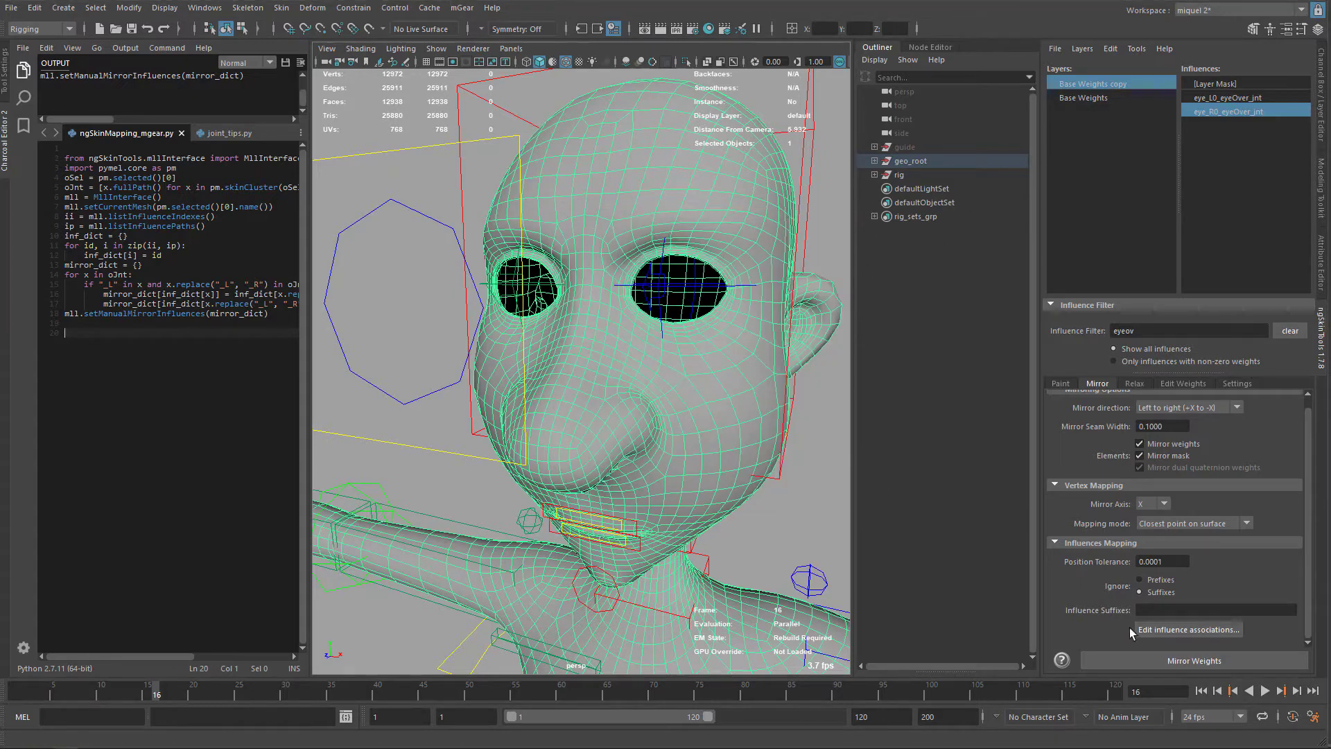
Collapse the script editor panel to restore the wide viewport.
right_click_drag(604, 514, 548, 390, "alt")
left_click_drag(548, 389, 577, 389, "alt")
right_click_drag(577, 389, 602, 382, "alt")
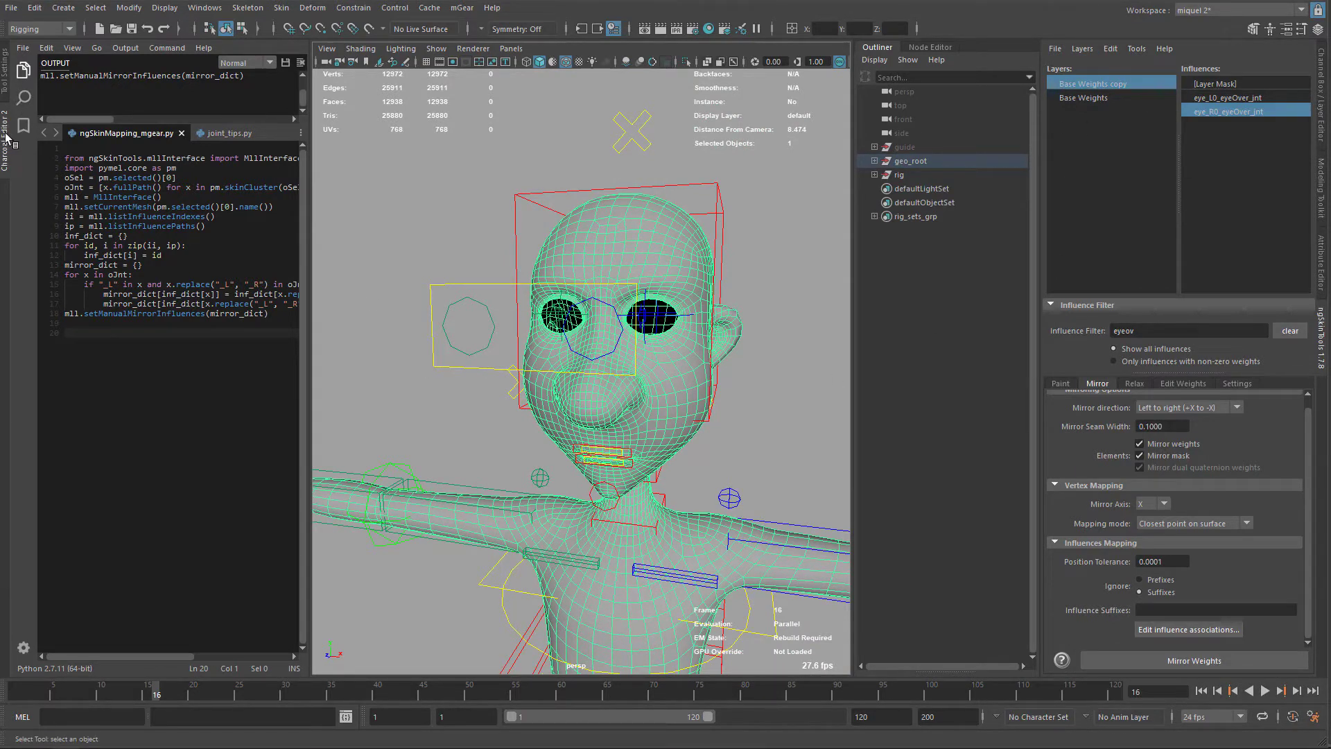
left_click(1056, 51)
left_click(1057, 51)
left_click(1110, 48)
mouse_move(1090, 52)
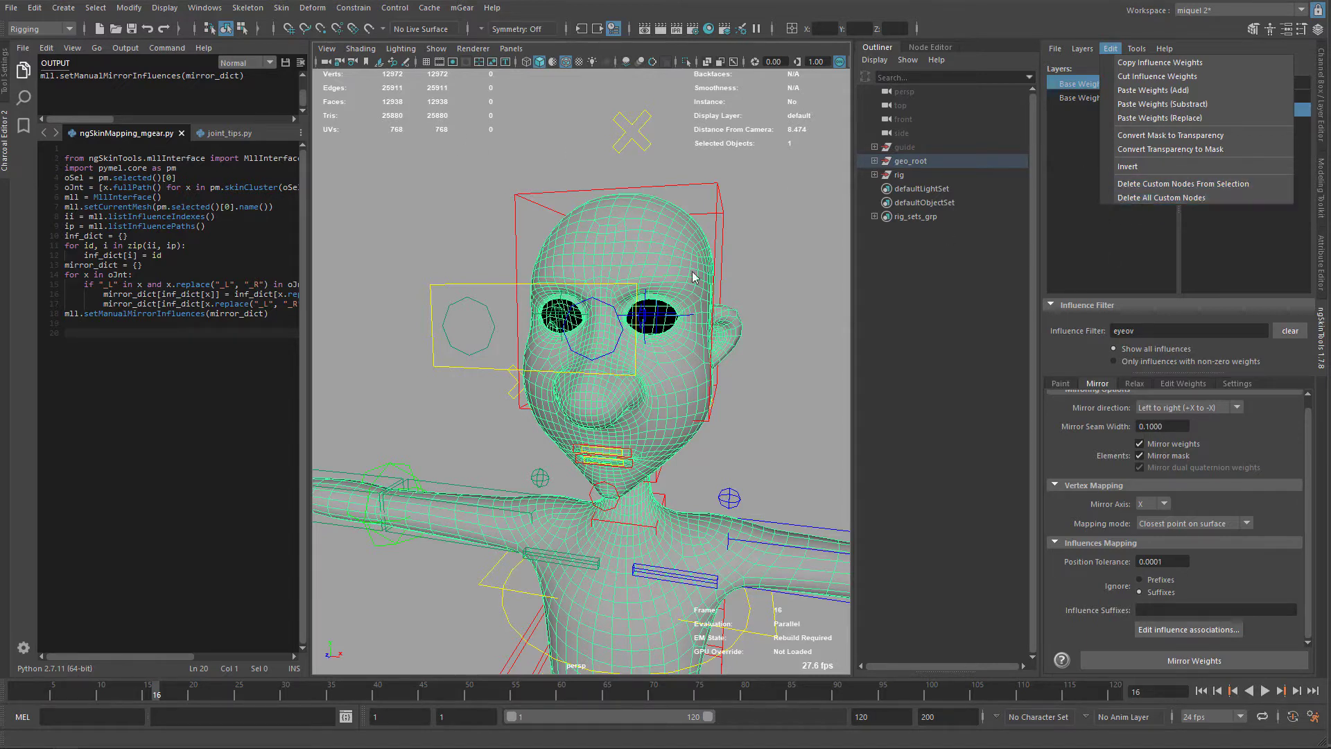
left_click(4, 136)
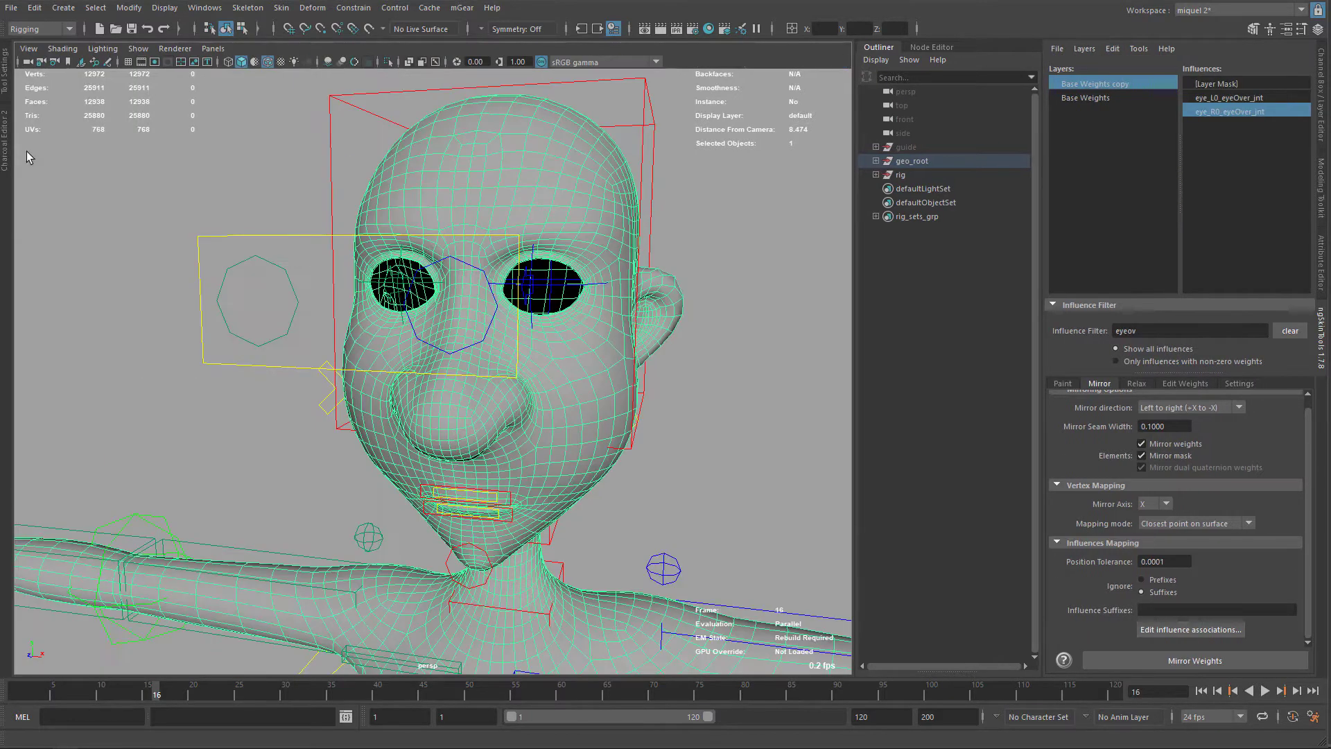
right_click_drag(616, 449, 495, 244, "alt")
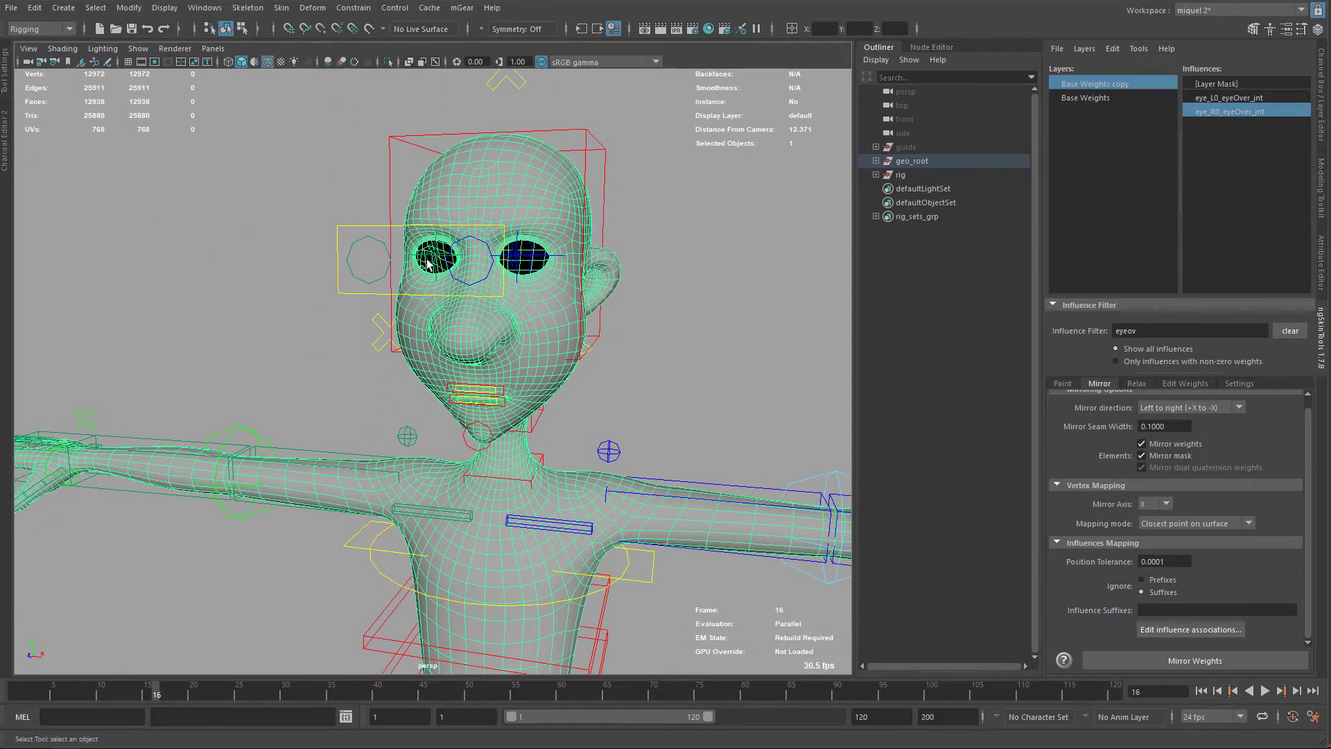
Test the right eyelid weights by moving eye_R0_Over_ctl slightly and undo the move.
left_click(435, 280)
key("w")
left_click_drag(446, 255, 436, 253)
key("ctrl+z")
Save the scene.
right_click_drag(662, 418, 589, 281, "alt")
middle_click_drag(589, 281, 589, 178, "alt")
key("ctrl+s")
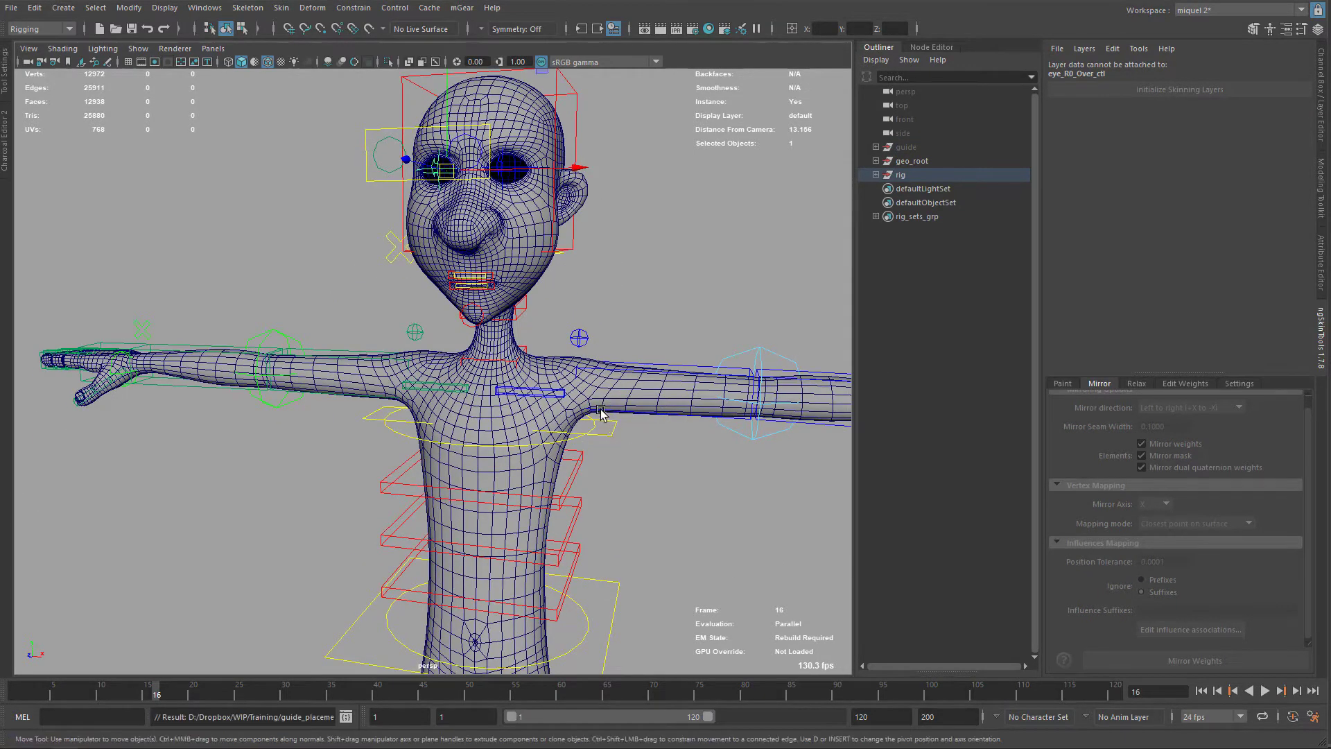
Rotate the left foot control leg_L0_ik_ctl so the toes point downward, exposing the heel's deformation.
left_click_drag(589, 249, 496, 271, "alt")
middle_click_drag(541, 371, 511, 260, "alt")
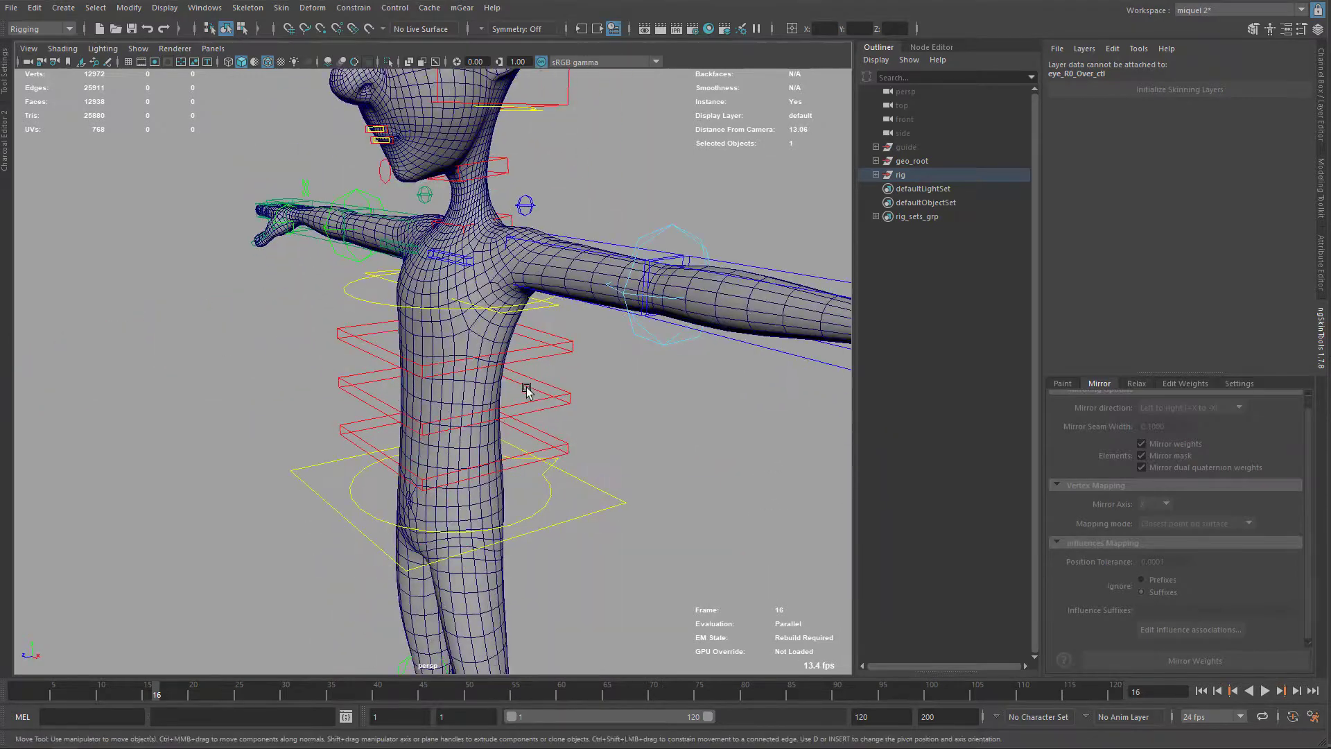
middle_click_drag(534, 458, 544, 316, "alt")
middle_click_drag(484, 544, 506, 333, "alt")
right_click_drag(506, 332, 609, 416, "alt")
middle_click_drag(609, 427, 568, 315, "alt")
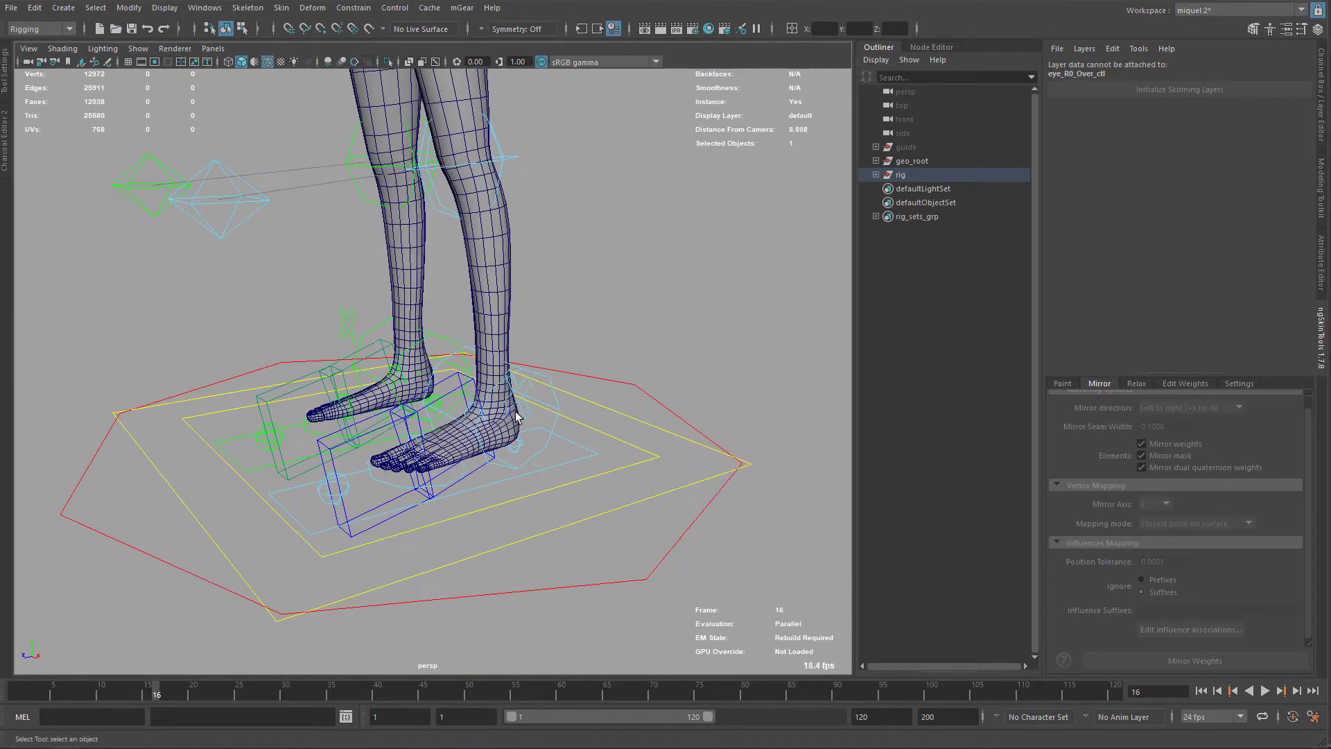
left_click(567, 469)
key("e")
left_click_drag(437, 363, 387, 430)
middle_click_drag(563, 405, 612, 383, "alt")
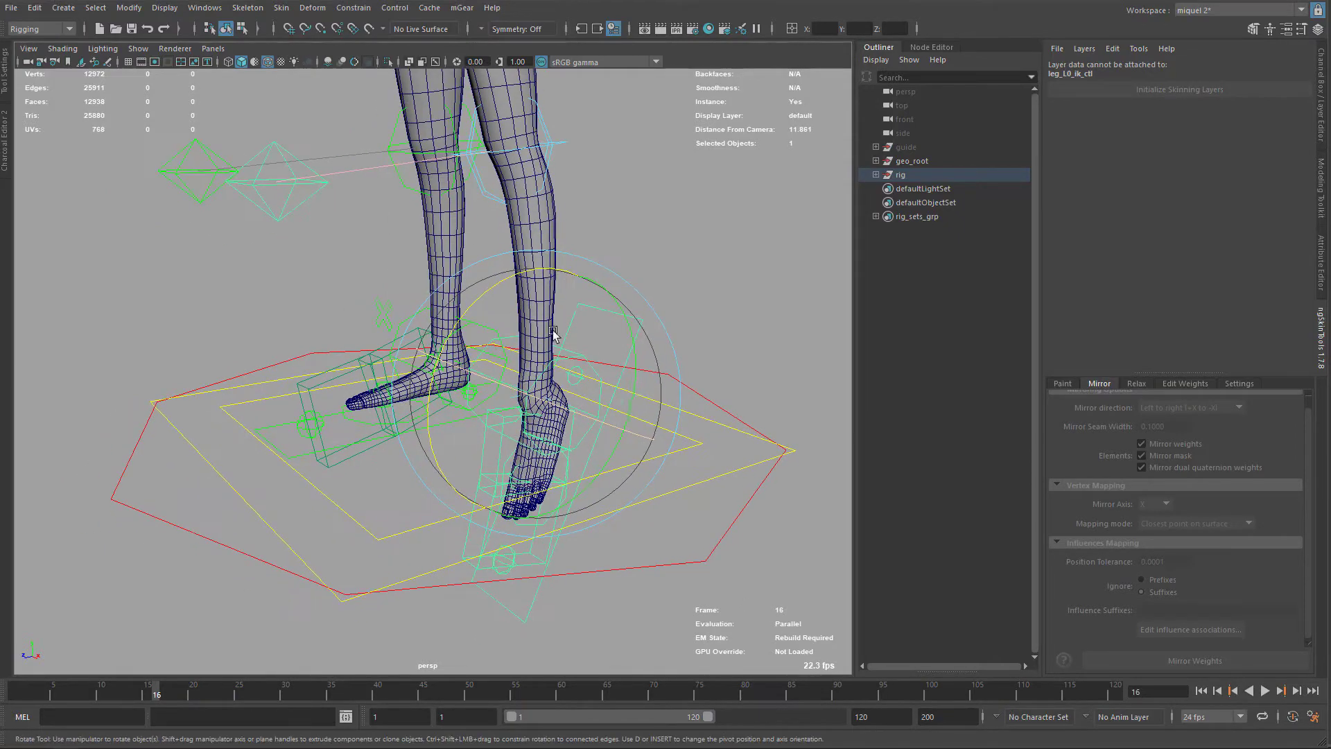
right_click_drag(612, 383, 669, 465, "alt")
left_click_drag(659, 454, 589, 381, "alt")
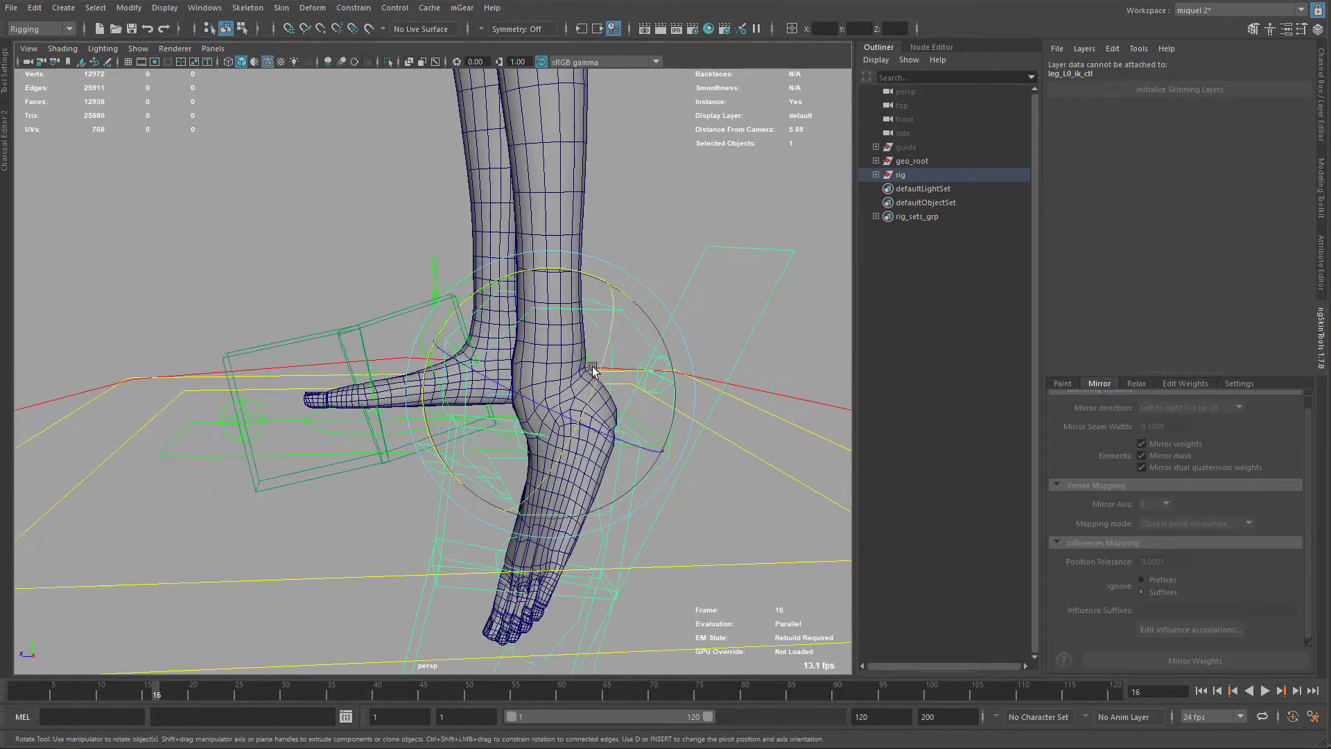
Select the body mesh and filter the influence list by leg_L.
key("q")
left_click(611, 421)
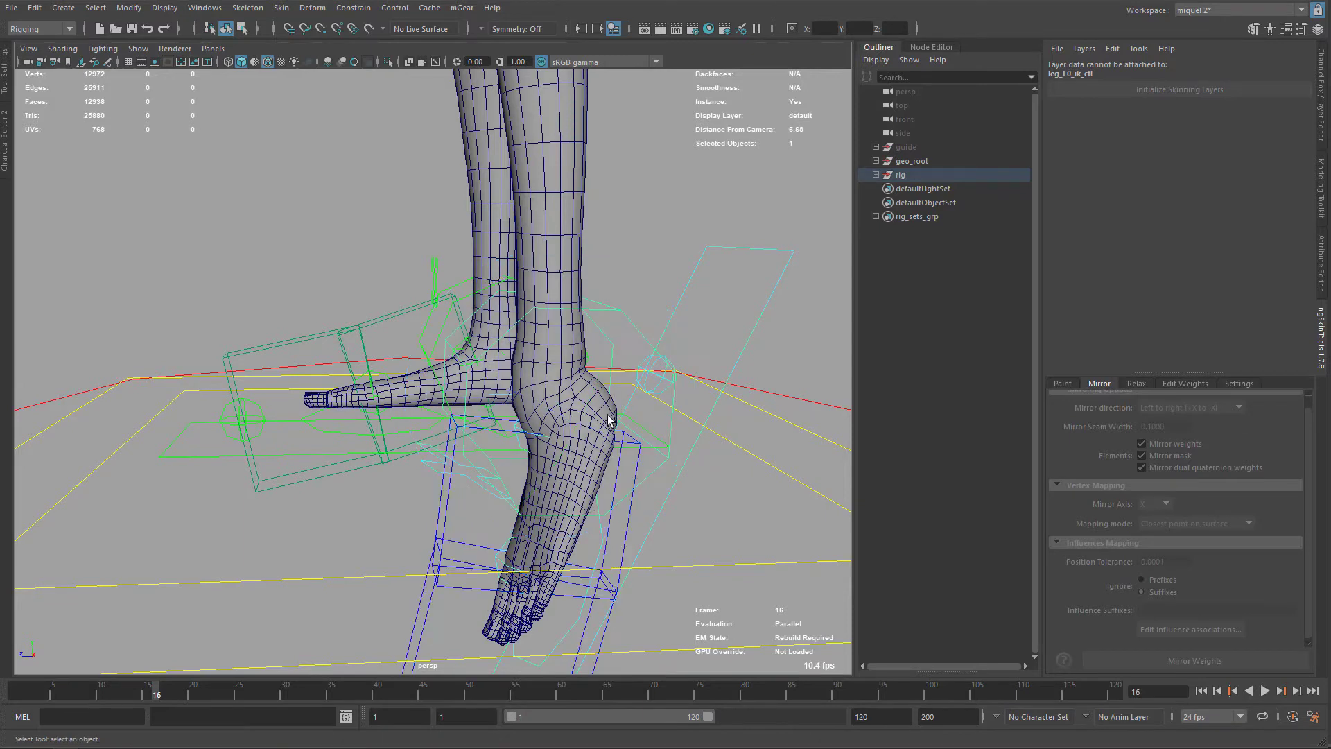
left_click(605, 485)
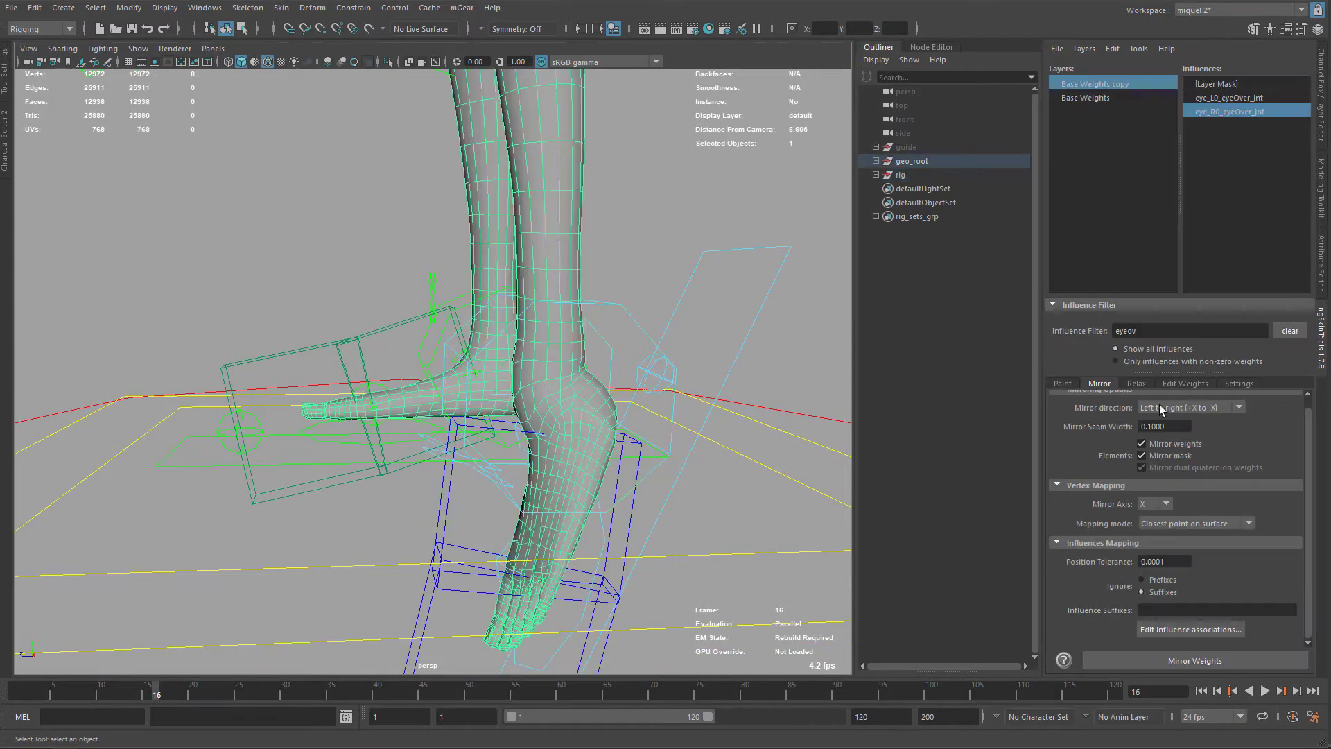
double_click(1129, 334)
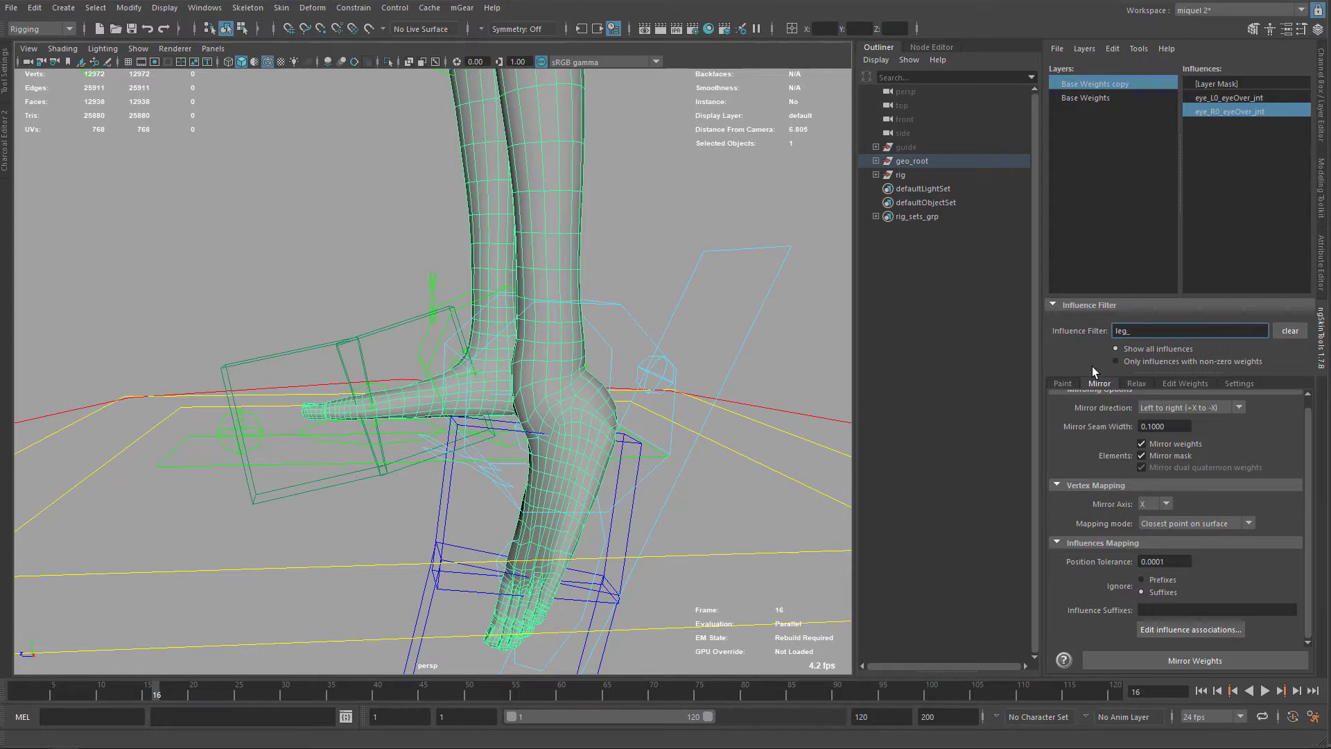
type("leg_L")
key("Return")
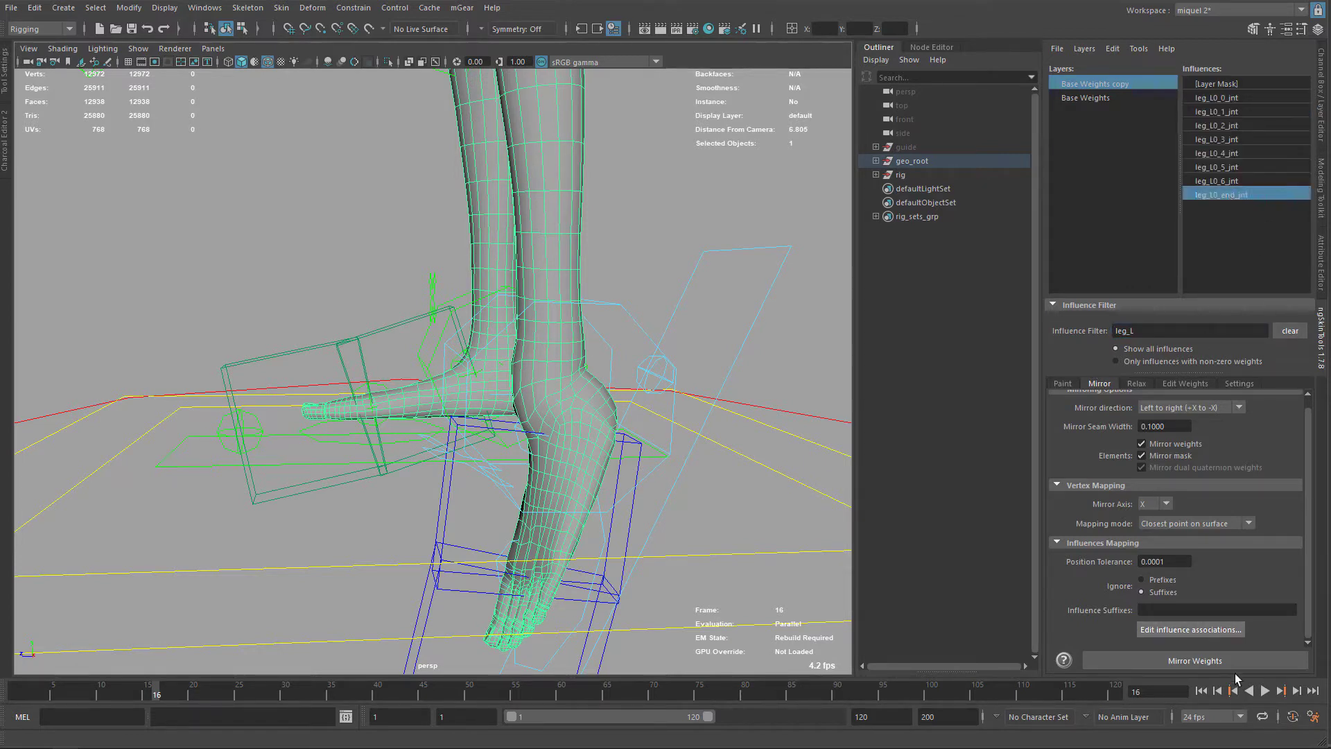
Paint the left heel's weights for leg_L0_end_jnt in Replace mode with intensity 1.0 and brush radius 0.3699.
left_click(1060, 385)
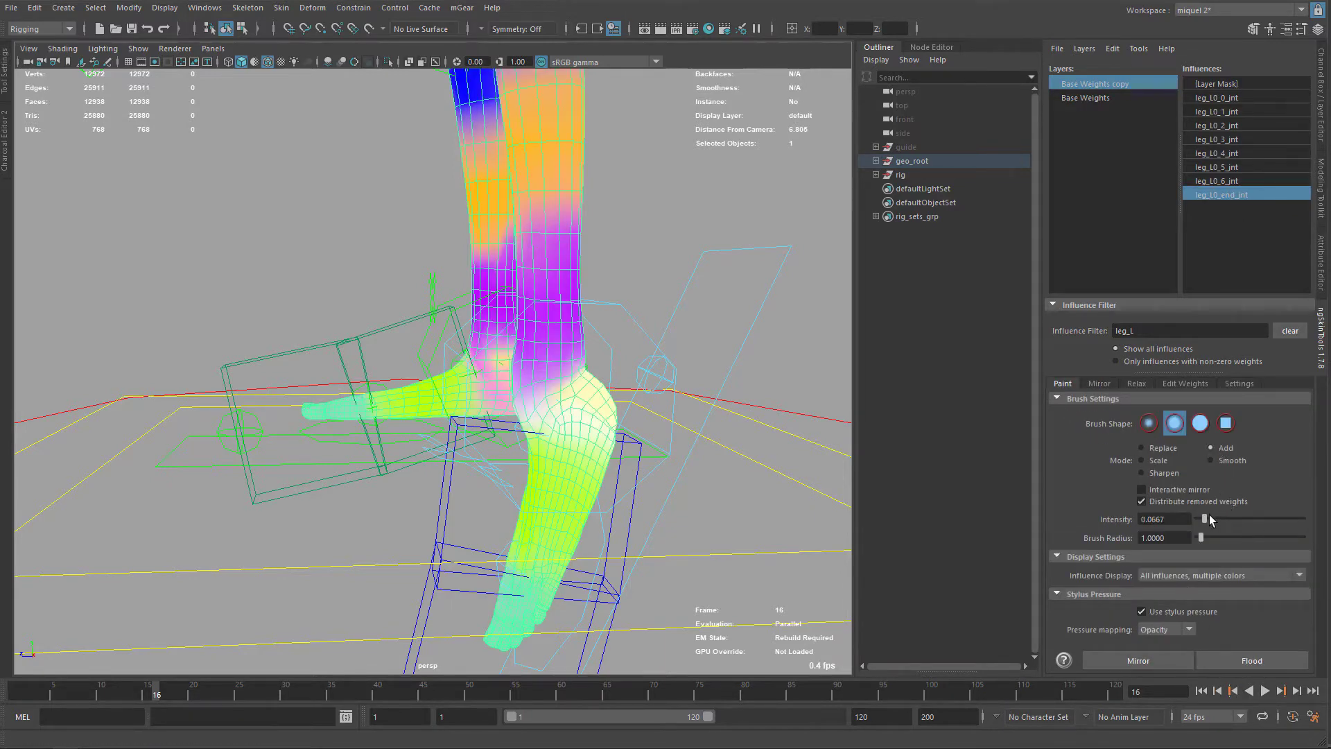
scroll(644, 419, "up", 5)
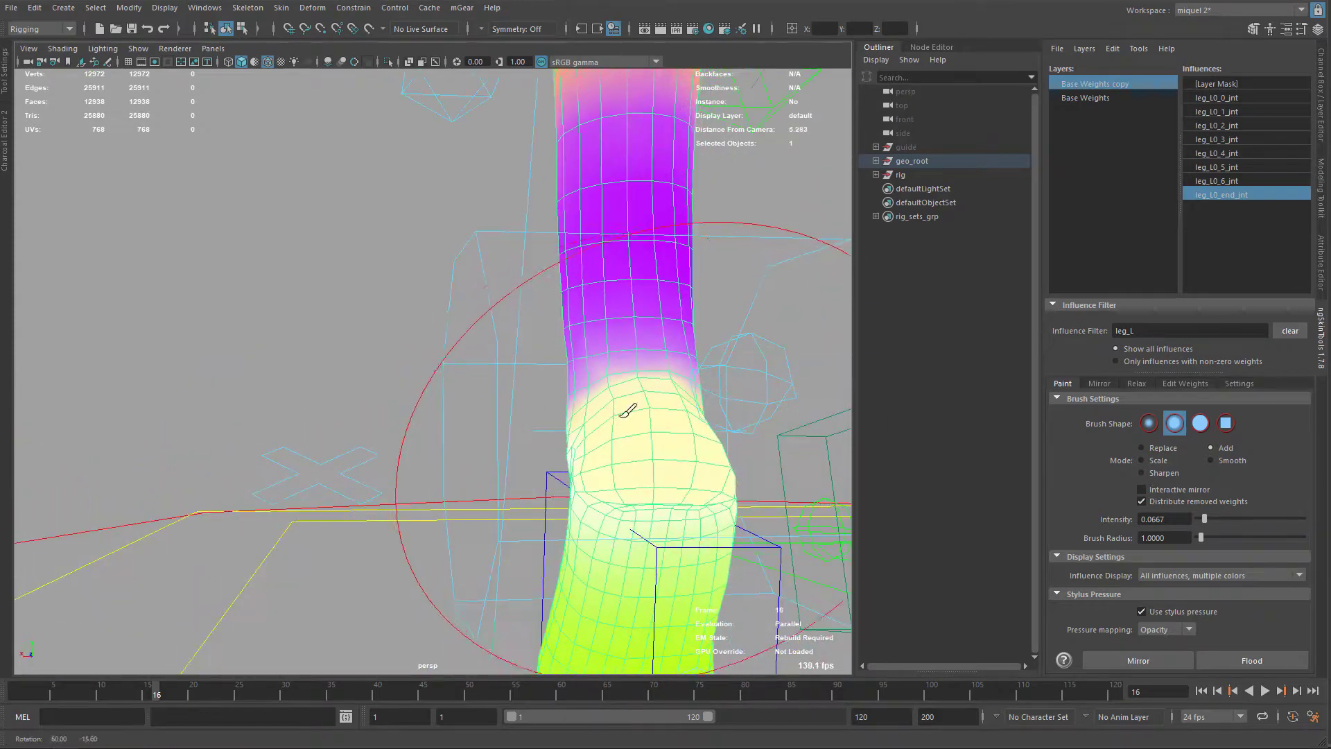
mouse_move(639, 414)
left_mouse_down("alt")
mouse_move(639, 483)
mouse_move(689, 479)
mouse_move(580, 475)
left_mouse_up("alt")
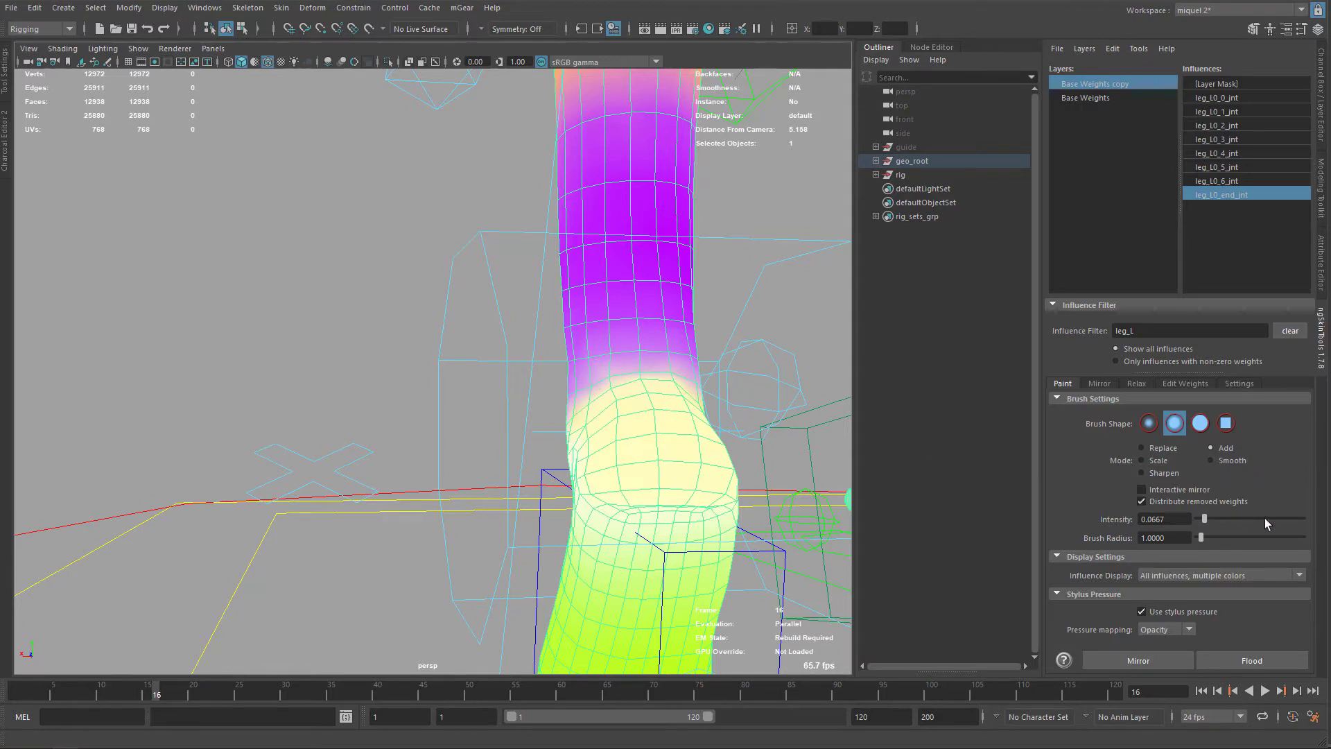
left_click(1156, 455)
mouse_move(671, 452)
left_mouse_down()
mouse_move(683, 425)
mouse_move(701, 438)
mouse_move(478, 425)
mouse_move(488, 409)
mouse_move(463, 351)
left_mouse_up()
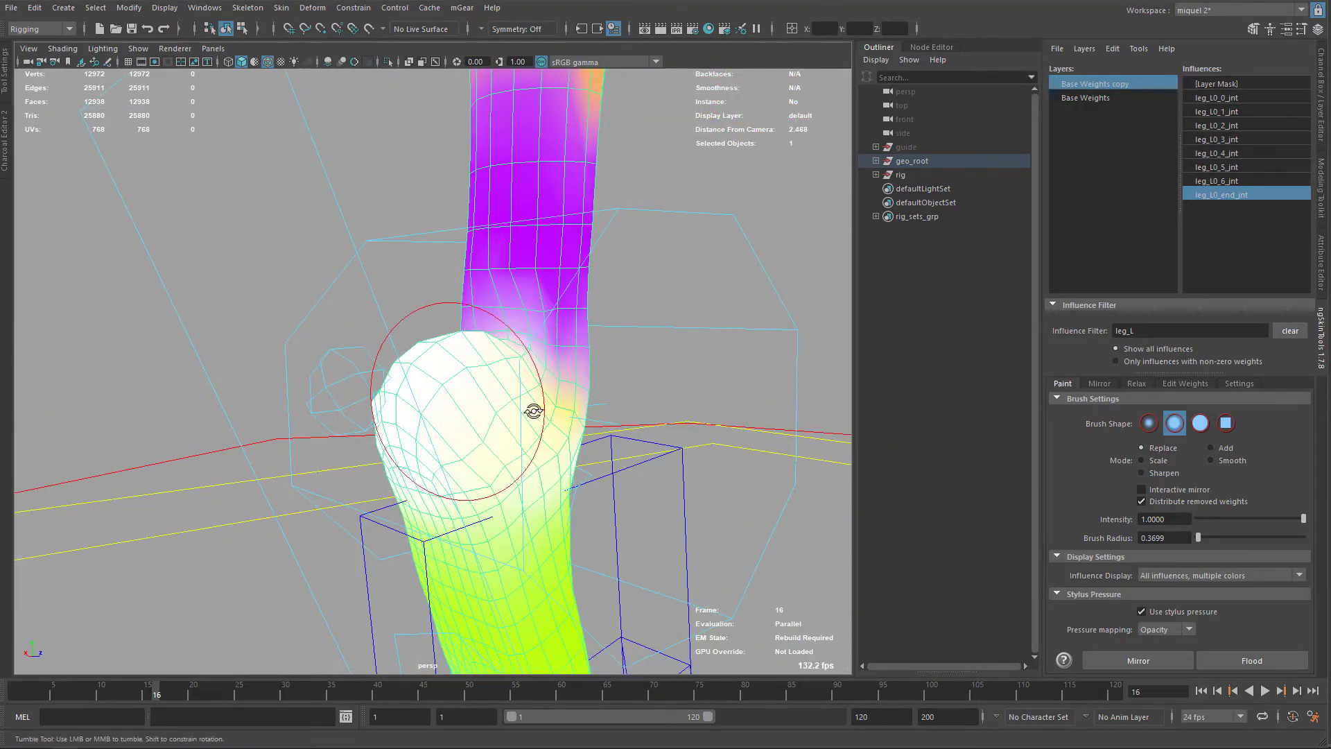
left_click_drag(547, 413, 589, 389, "alt")
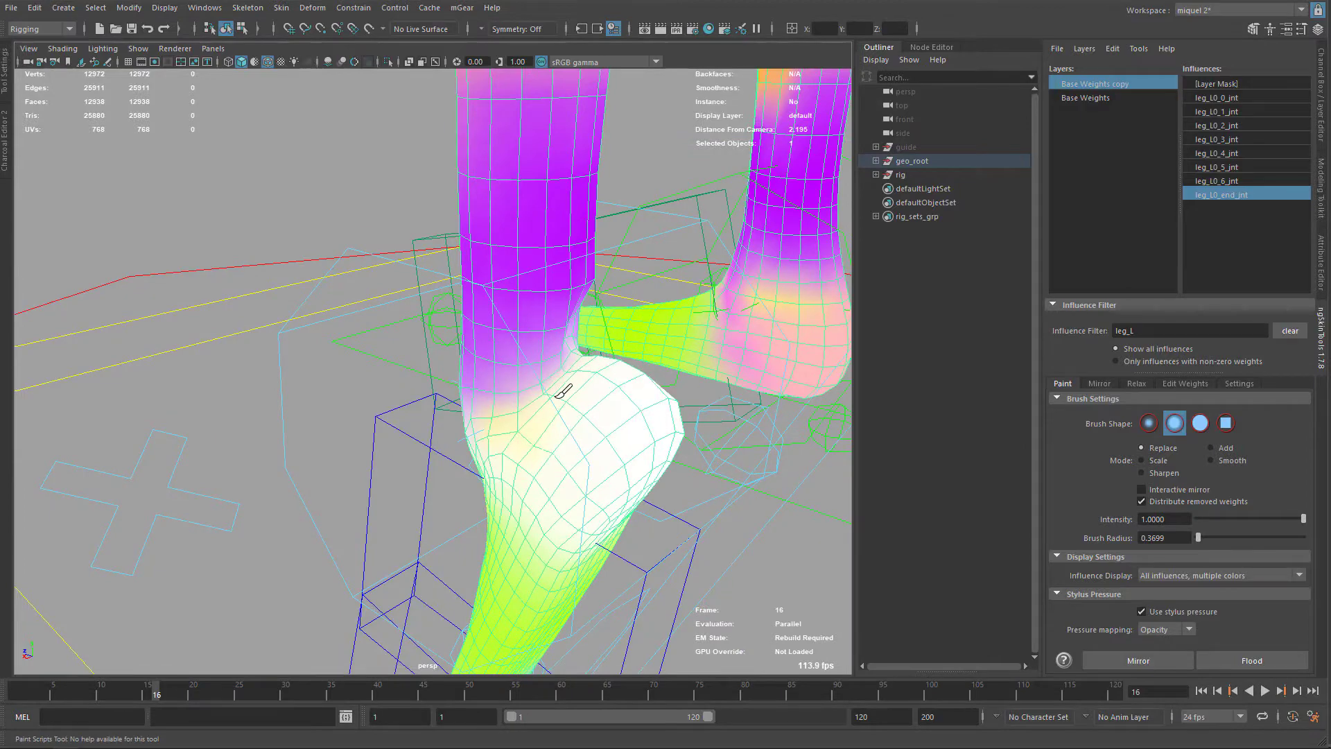
left_click_drag(620, 364, 631, 416, "alt")
left_click(484, 433)
mouse_move(483, 431)
left_mouse_down()
mouse_move(476, 362)
mouse_move(612, 400)
mouse_move(565, 478)
mouse_move(630, 446)
mouse_move(603, 386)
mouse_move(550, 386)
left_mouse_up()
Test the heel by rotating leg_L0_ik_ctl, and undo the control's rotations back to the flat foot pose.
key("q")
left_click_drag(700, 331, 464, 385, "alt")
left_click(617, 324)
key("e")
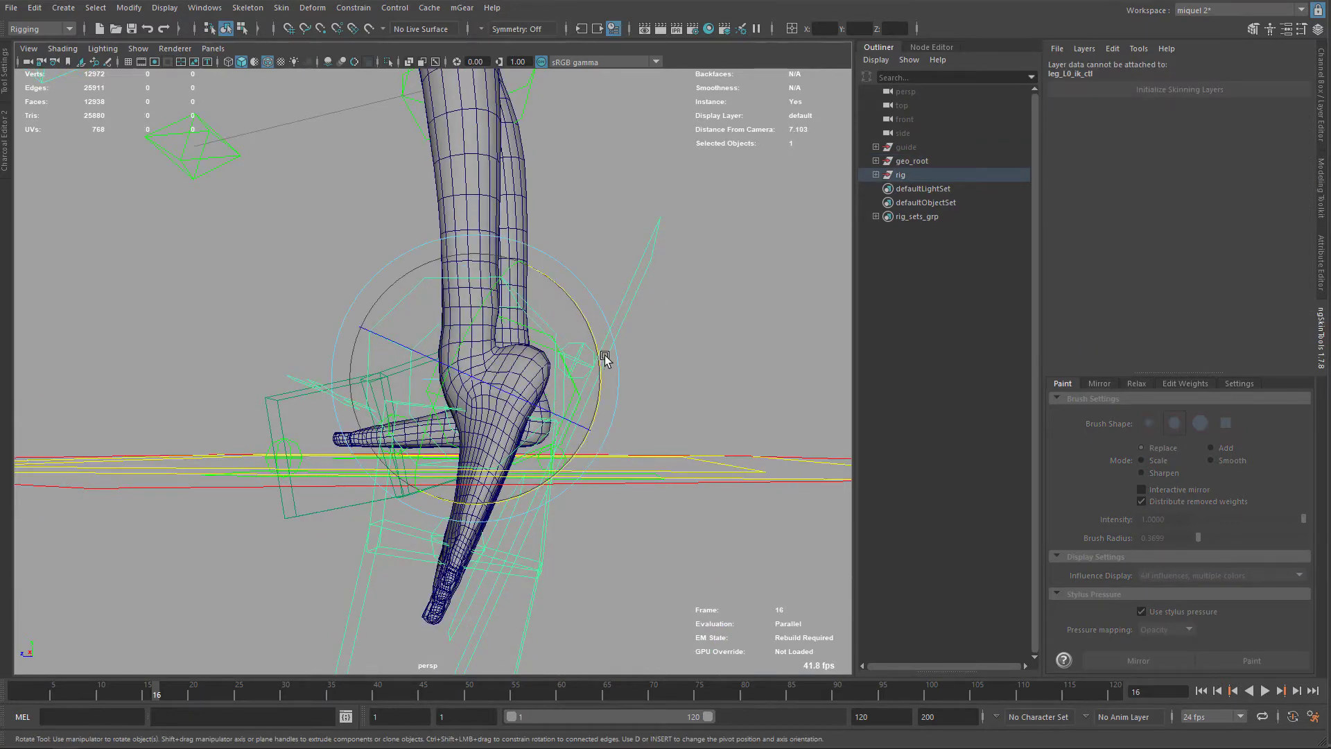
left_click_drag(601, 360, 520, 484)
key("ctrl+z")
Test the left foot's deformation by rotating foot_L0_fk0_ctl and undo that rotation.
key("q")
key("shift+z")
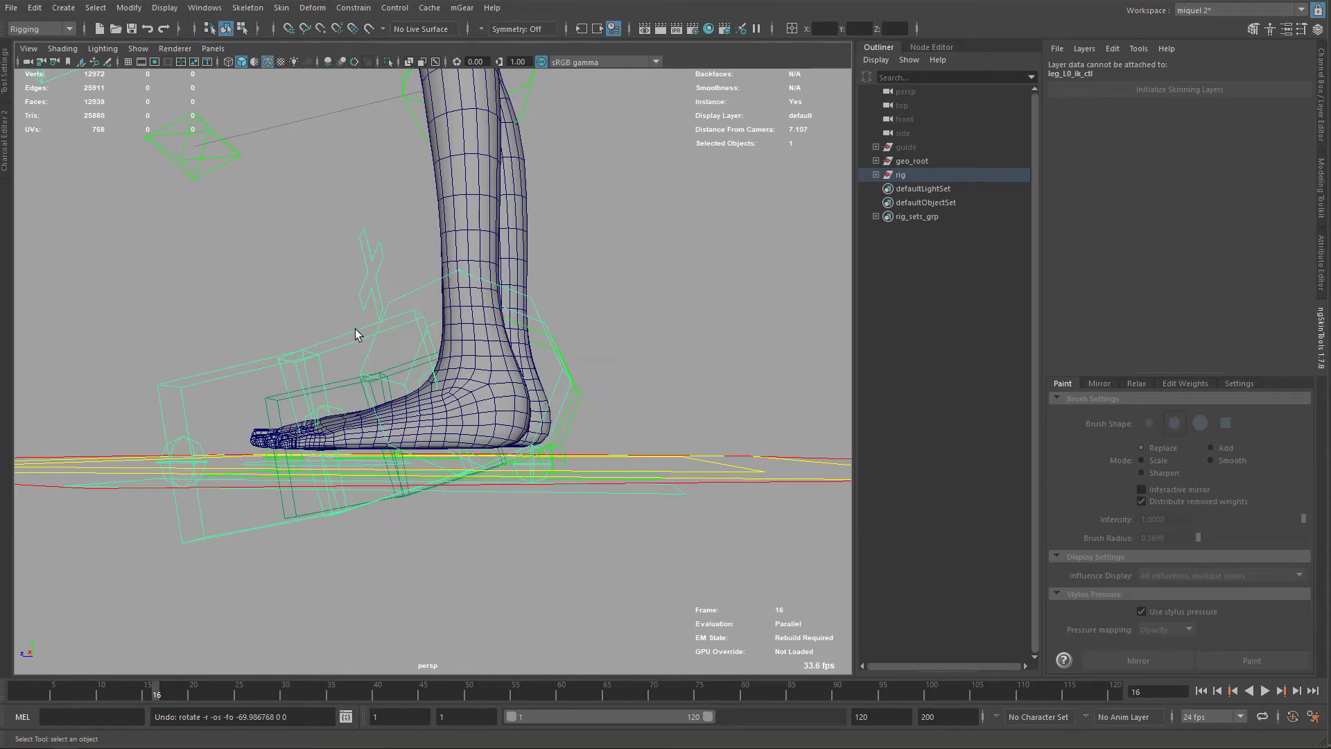
key("e")
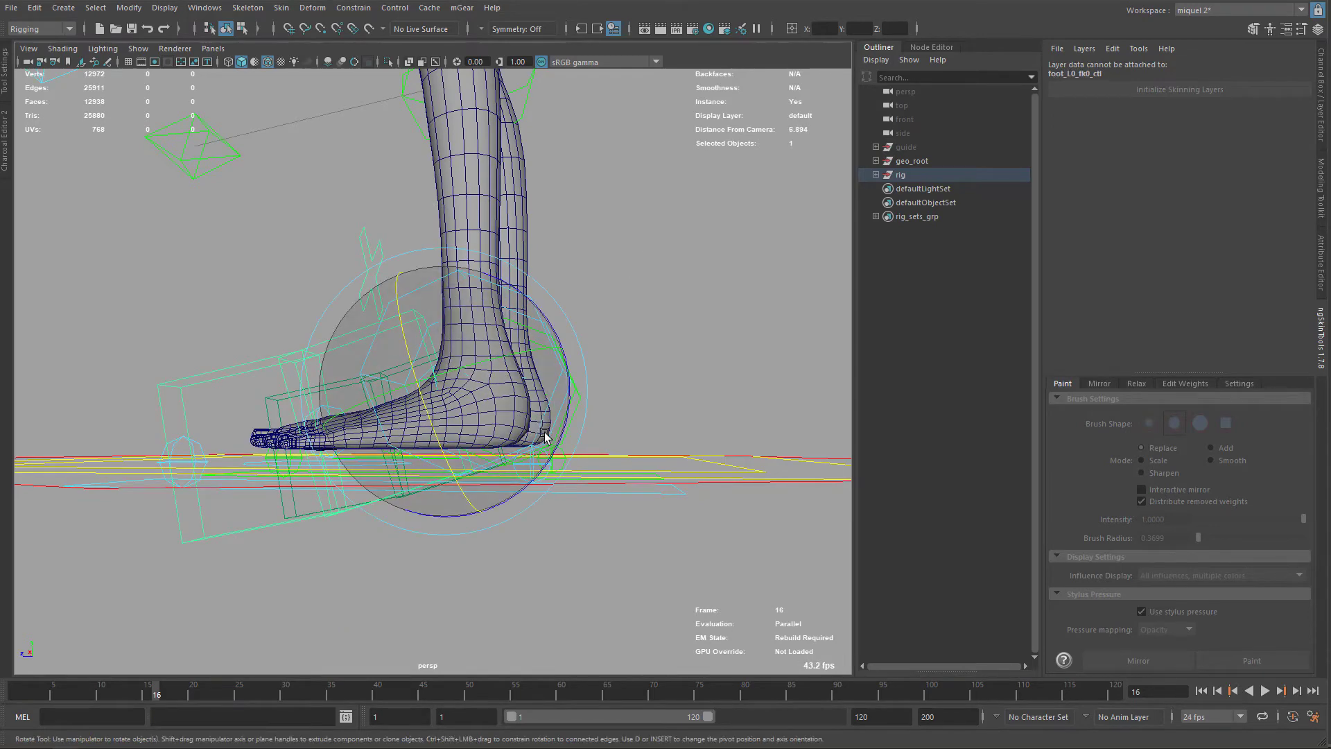
left_click_drag(556, 440, 538, 470)
key("ctrl+z")
Rotate foot_L0_fk1_ctl to bend the left toes upward, check the toe deformation, and clear the selection.
left_click(280, 385)
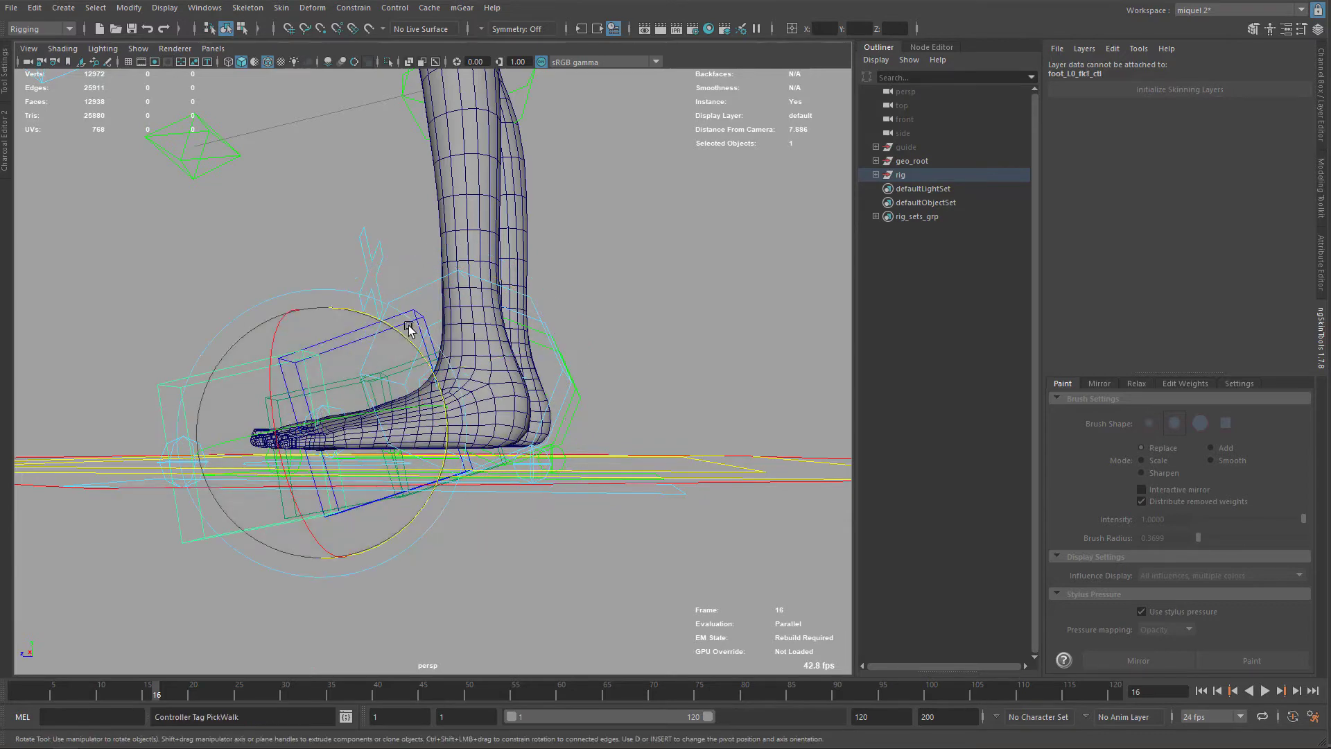
left_click_drag(405, 332, 367, 344)
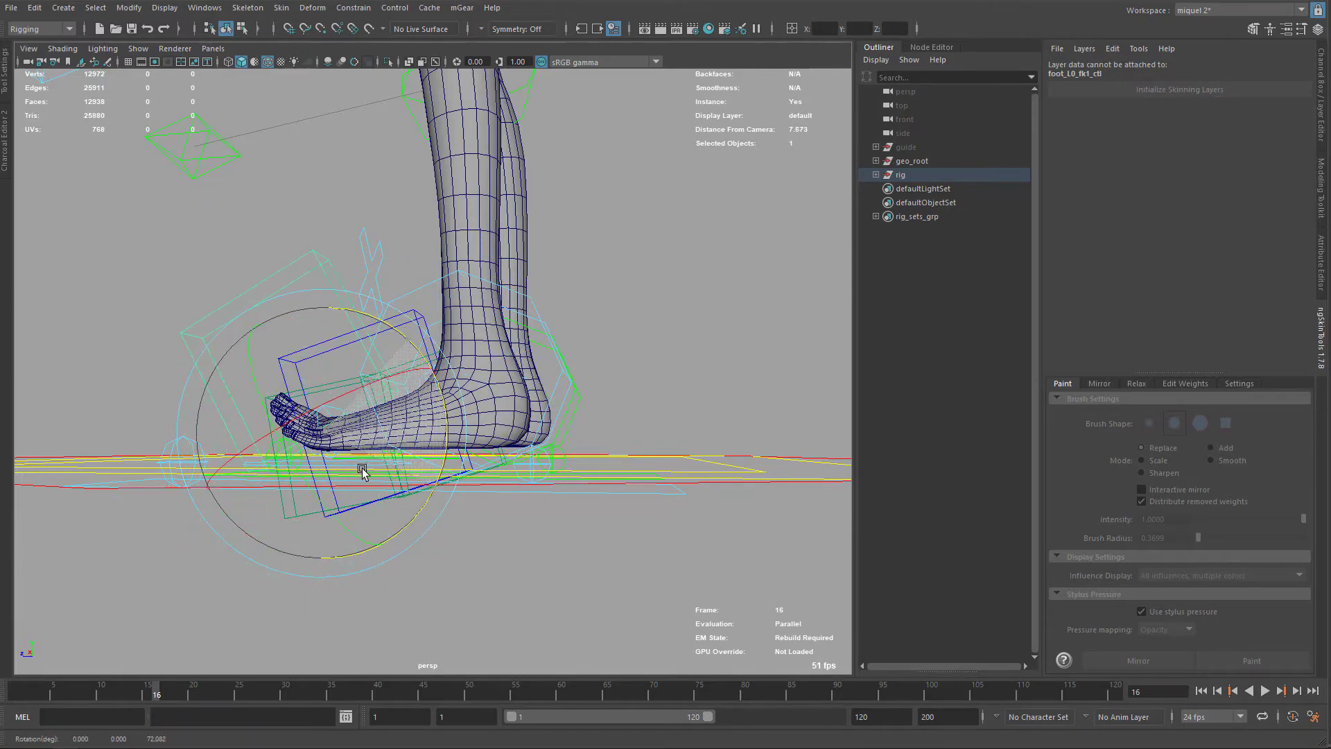
left_click_drag(357, 455, 356, 452)
left_click_drag(340, 313, 365, 344, "alt")
right_click_drag(366, 344, 446, 381, "alt")
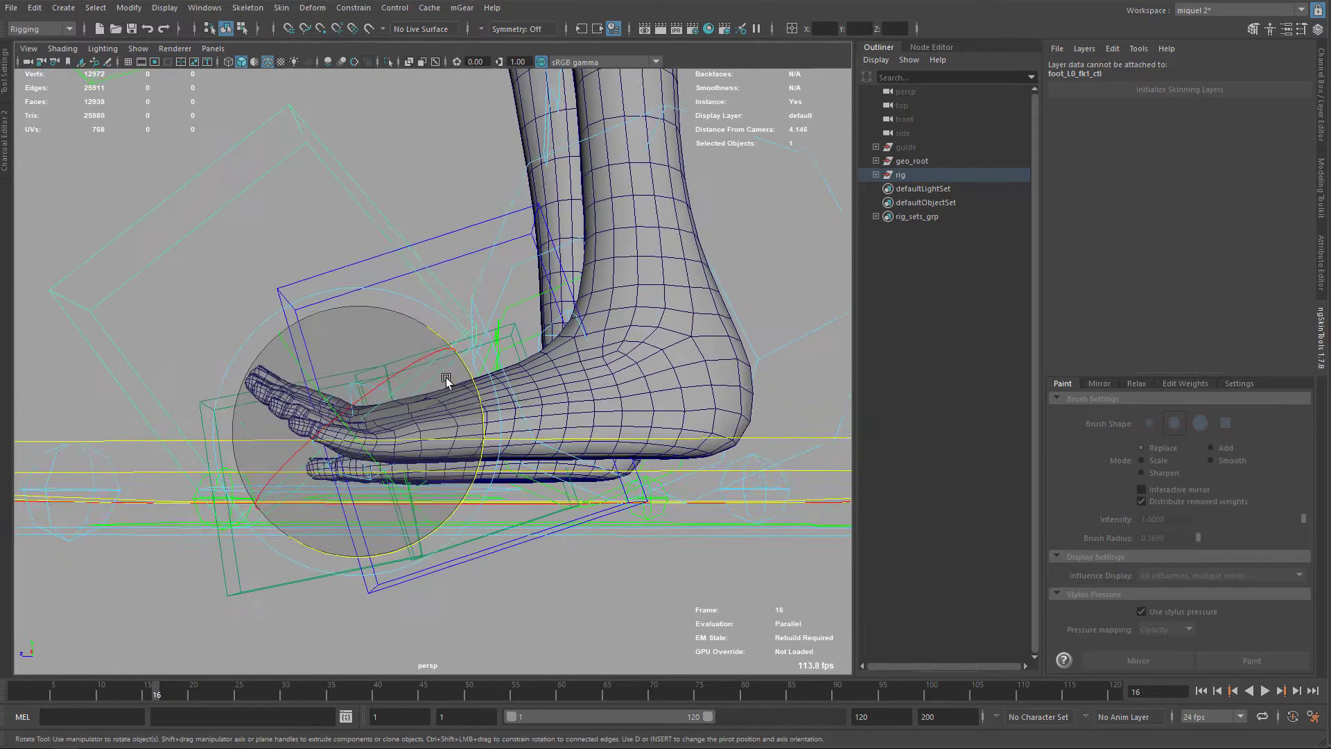
left_click_drag(409, 381, 410, 326, "alt")
left_click(404, 319)
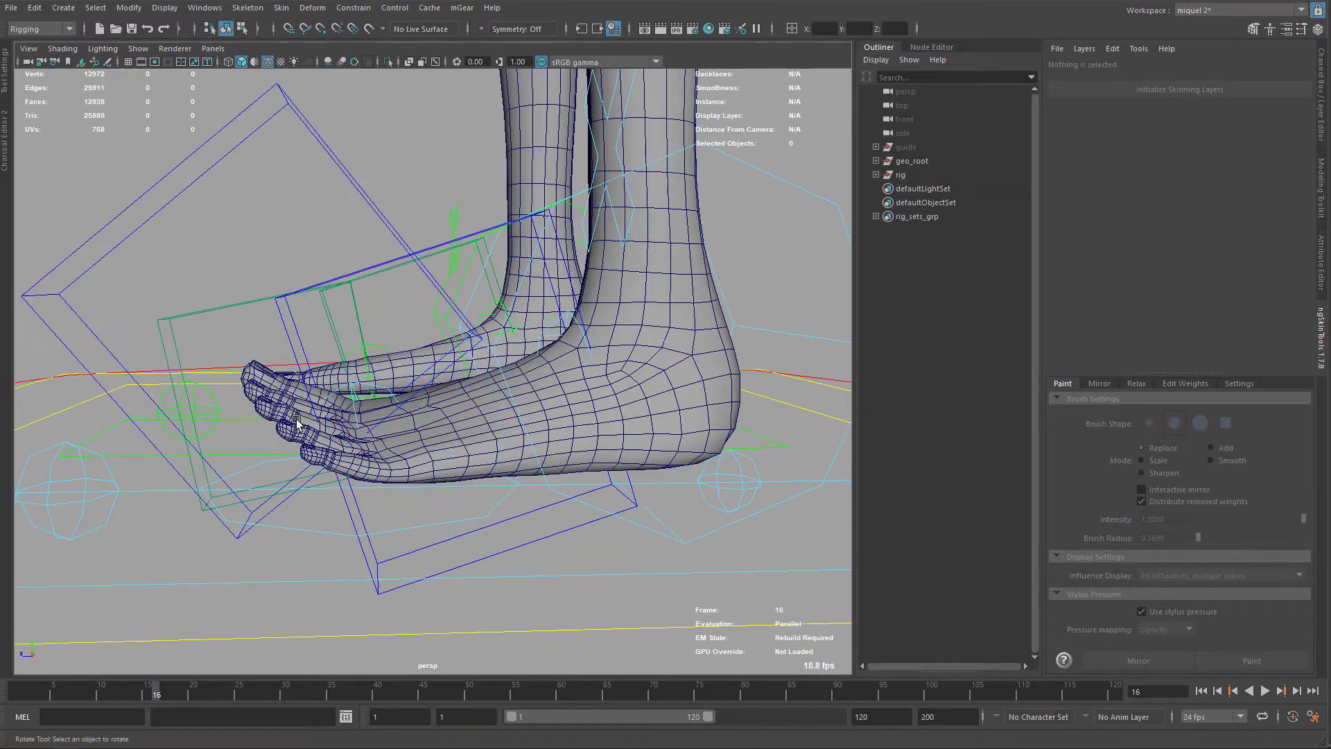
Select all the toe vertices of the left foot on the body mesh in component mode.
key("q")
left_click_drag(307, 405, 360, 409, "alt")
key("F8")
left_click(269, 387)
mouse_move(305, 361)
left_mouse_down("alt")
mouse_move(310, 327)
mouse_move(333, 351)
mouse_move(306, 381)
left_mouse_up("alt")
key("F8")
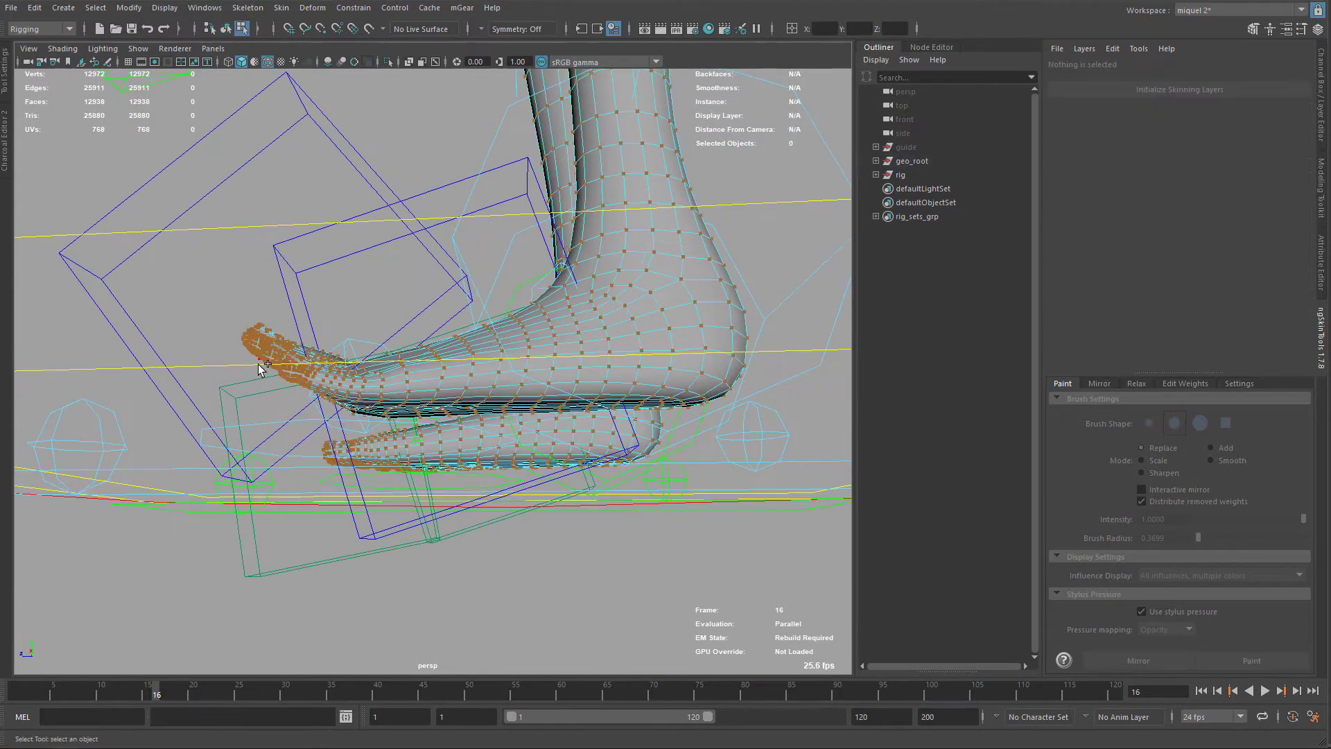
key("q")
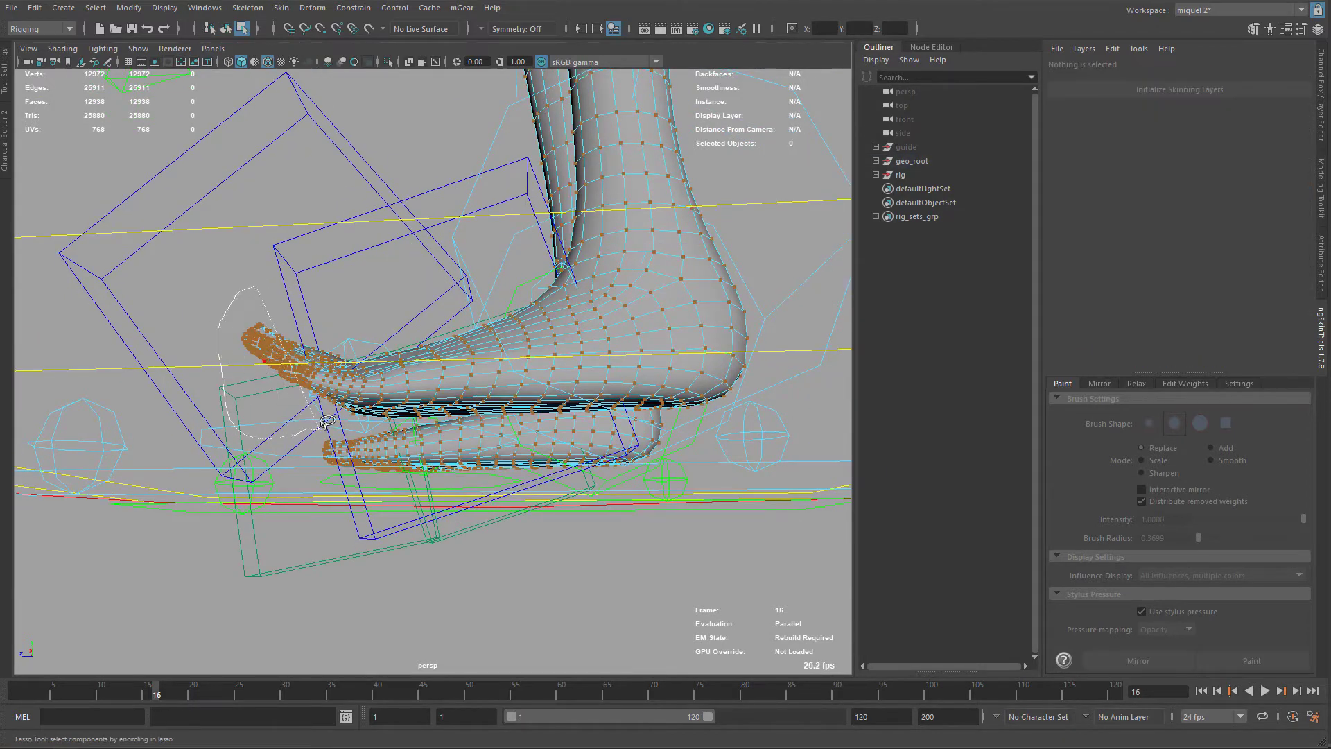
mouse_move(352, 411)
left_mouse_down()
mouse_move(371, 319)
mouse_move(541, 416)
mouse_move(499, 448)
mouse_move(460, 416)
mouse_move(360, 375)
left_mouse_up()
middle_click_drag(360, 375, 393, 368, "alt")
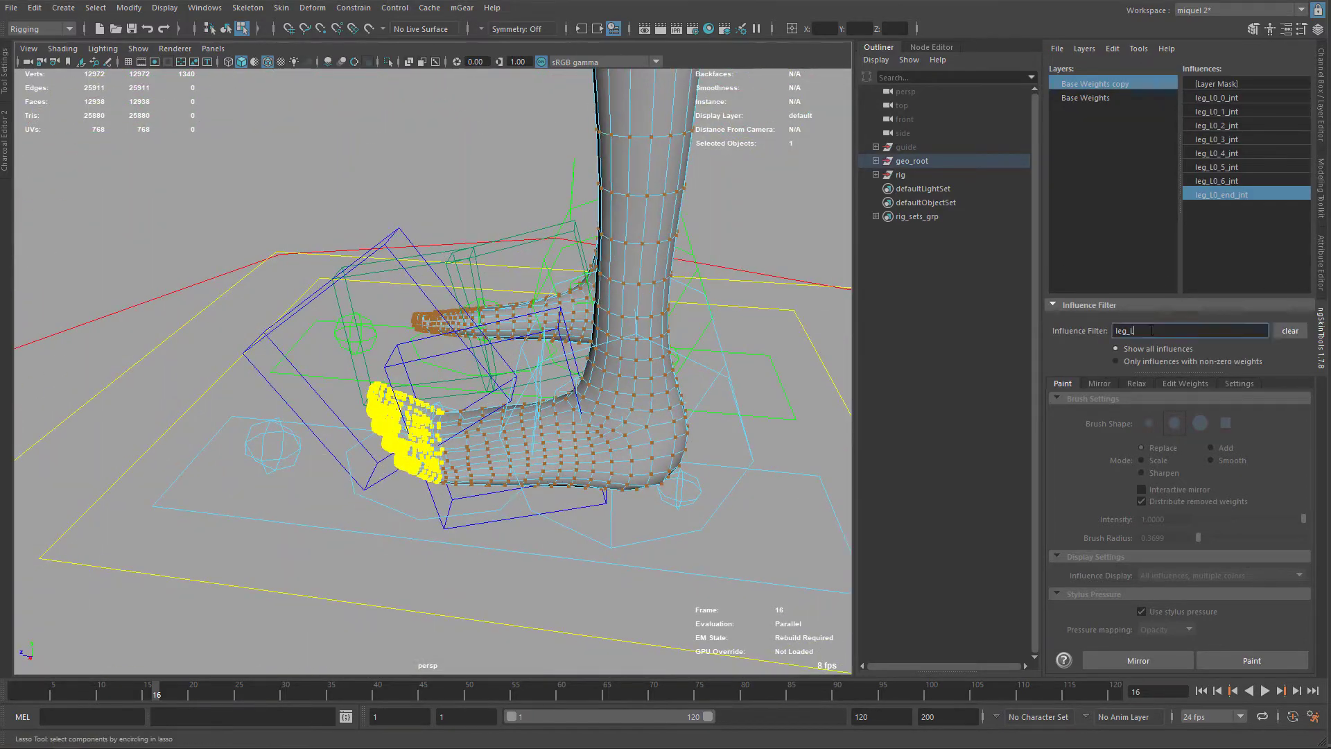
Filter the influences by foot and flood the selected toe vertices with foot_L0_1_jnt in Replace mode at intensity 1.0.
double_click(1129, 329)
type("foot")
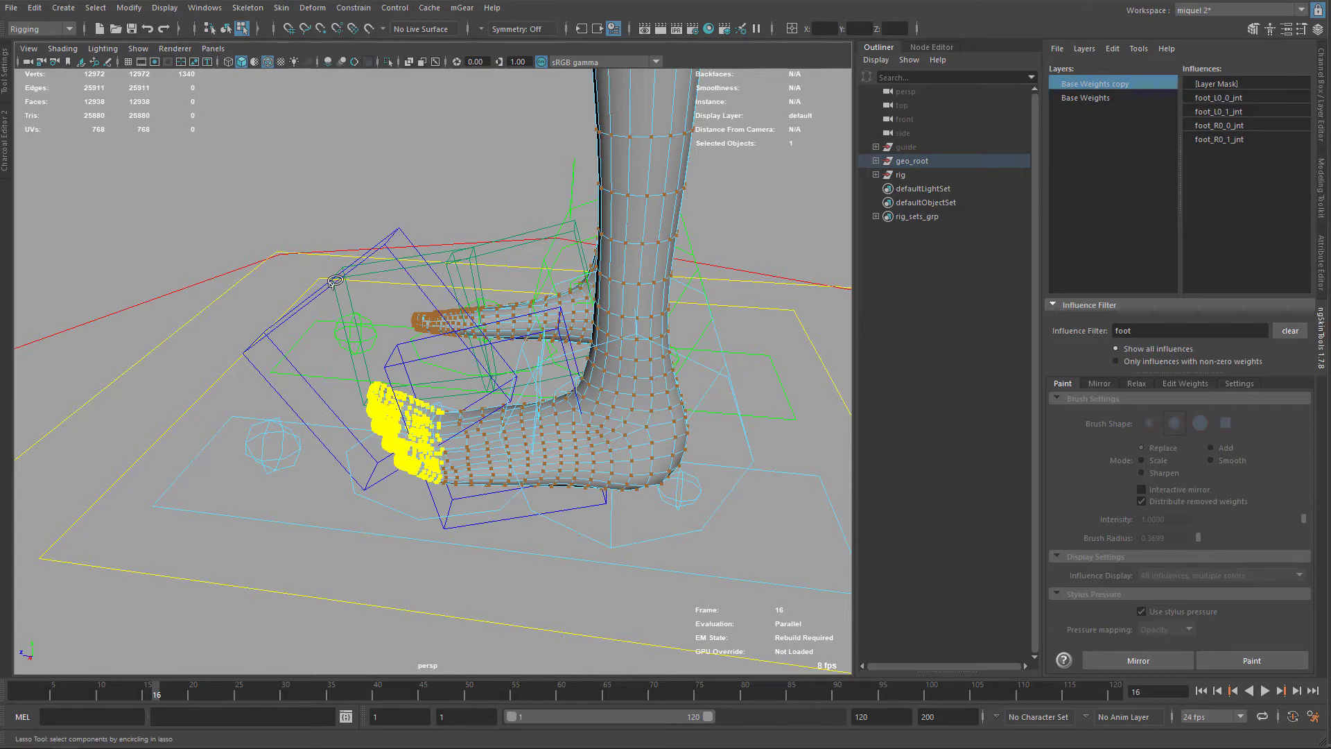
left_click(1236, 111)
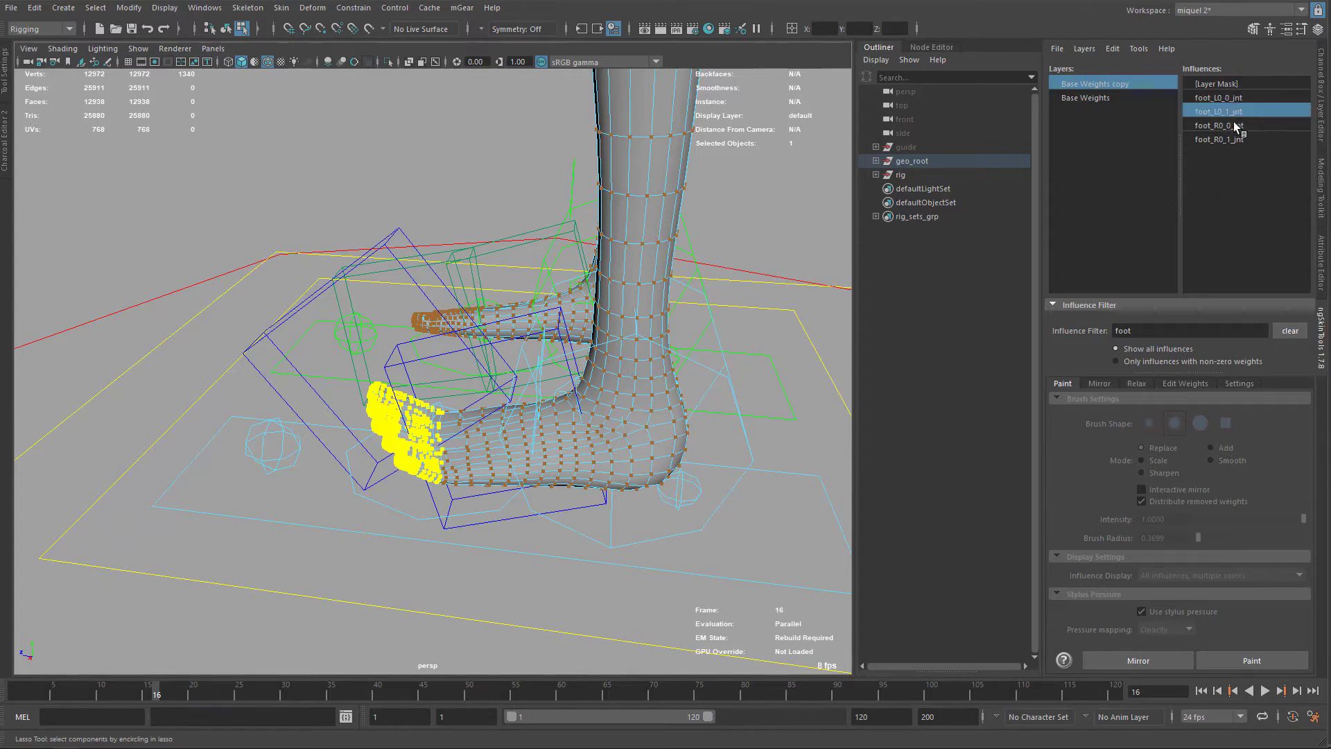
left_click(1244, 661)
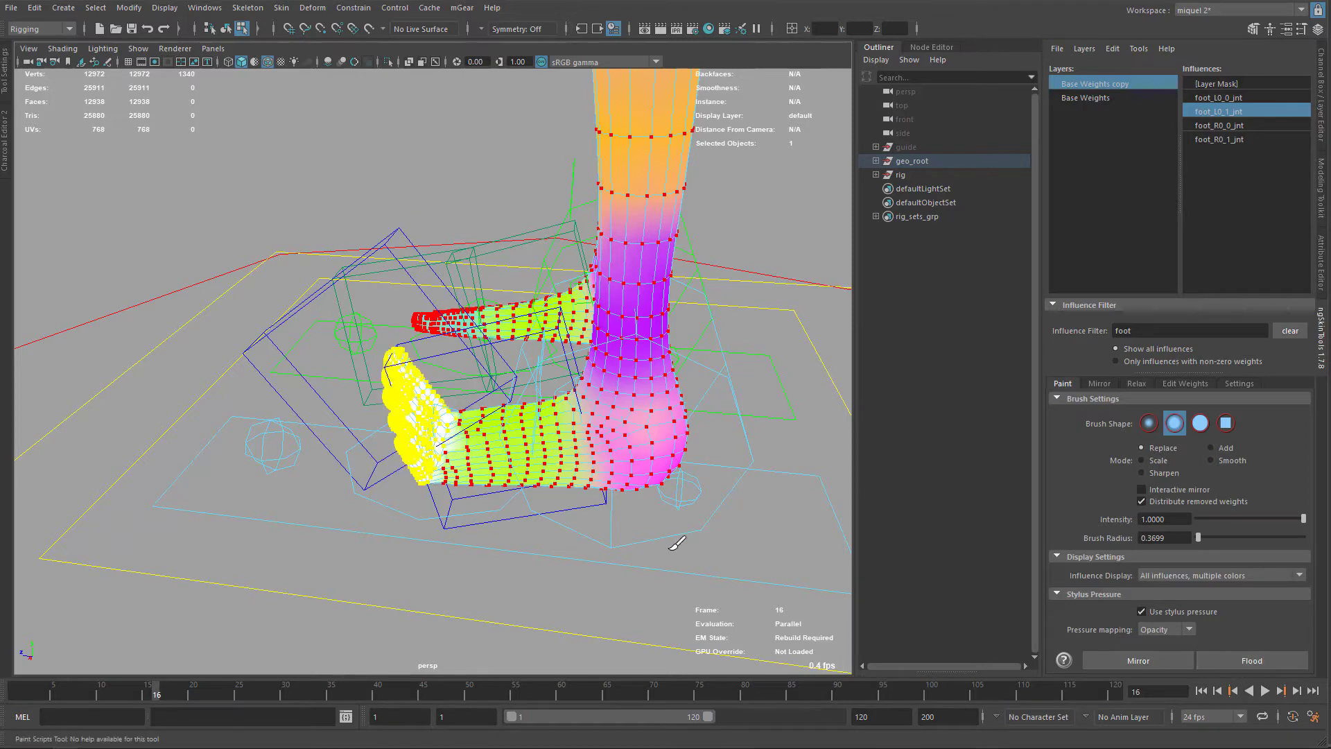
left_click_drag(624, 521, 658, 439, "alt")
key("q")
key("F8")
Smooth the foot_L0_1_jnt weights where the left toes meet the foot, using Smooth mode at intensity 0.4467.
left_click_drag(463, 451, 517, 468, "alt")
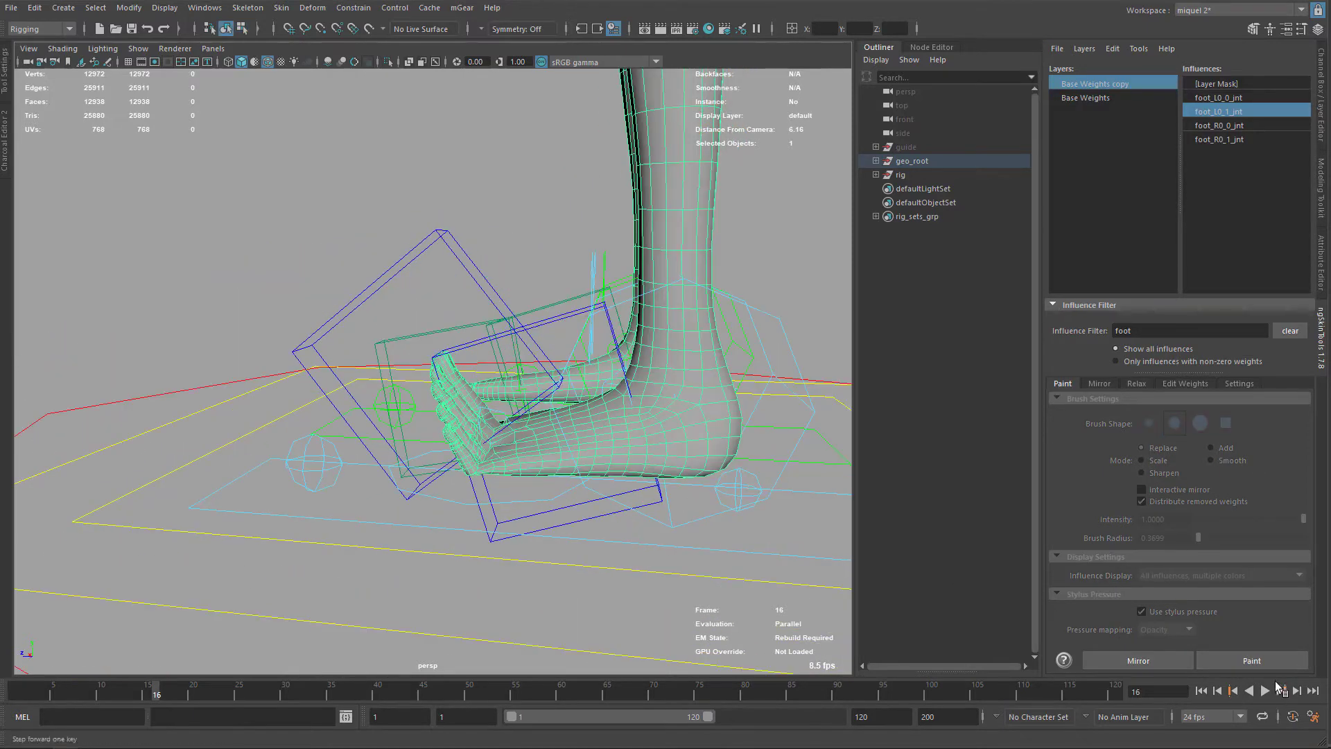
left_click(1269, 661)
left_click(1209, 465)
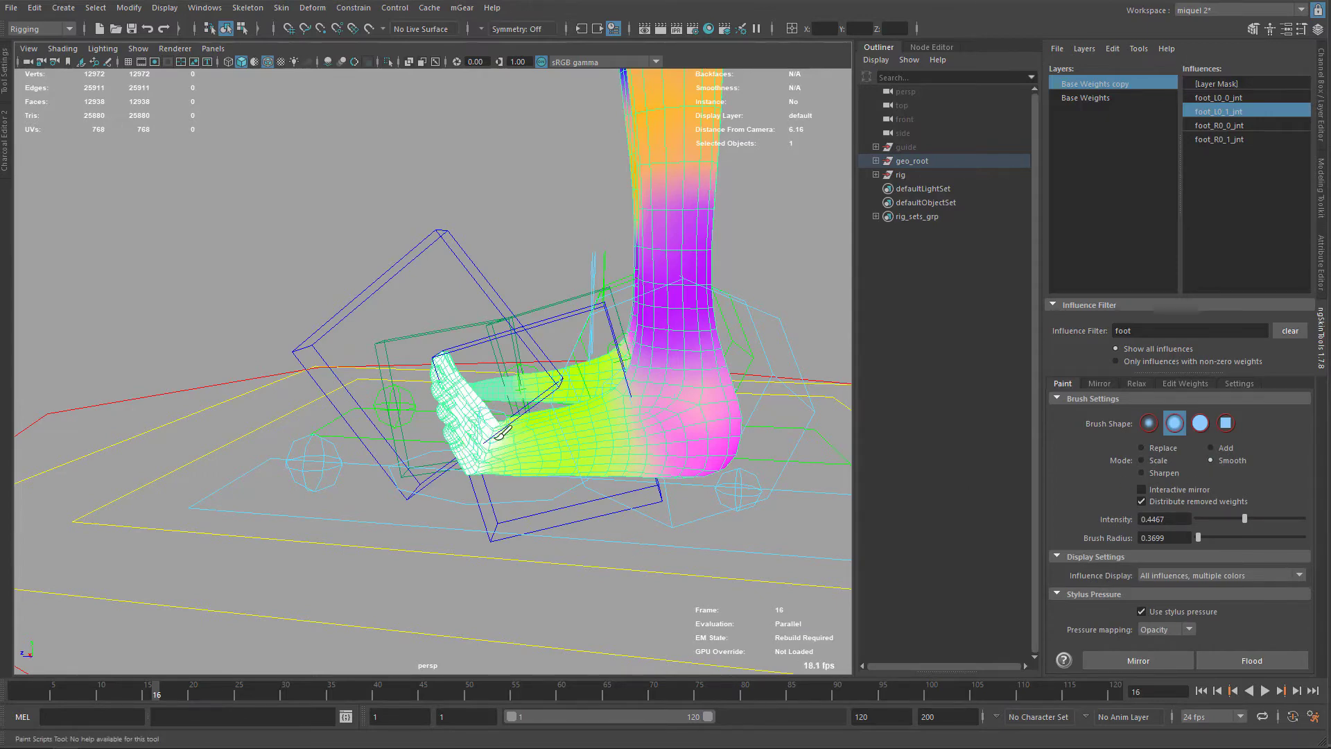
left_click_drag(499, 443, 679, 321, "alt")
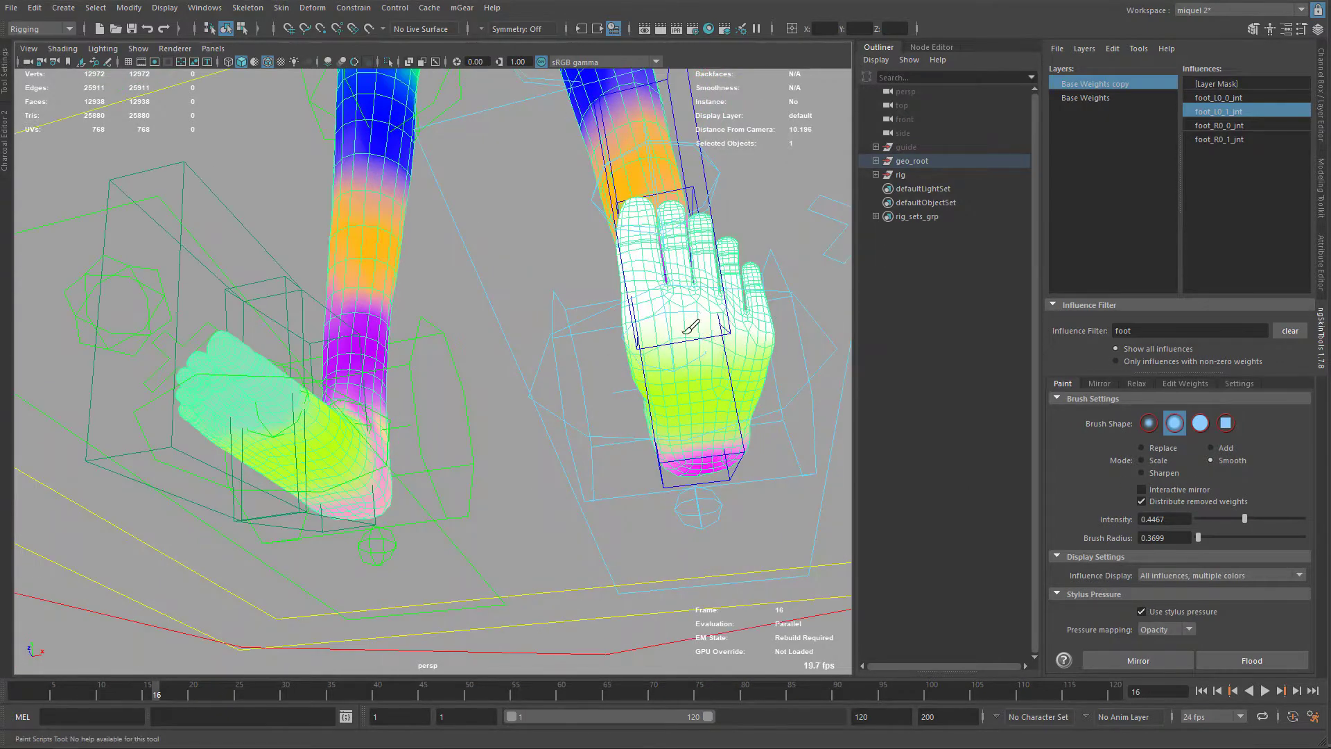
left_click_drag(740, 384, 491, 437, "alt")
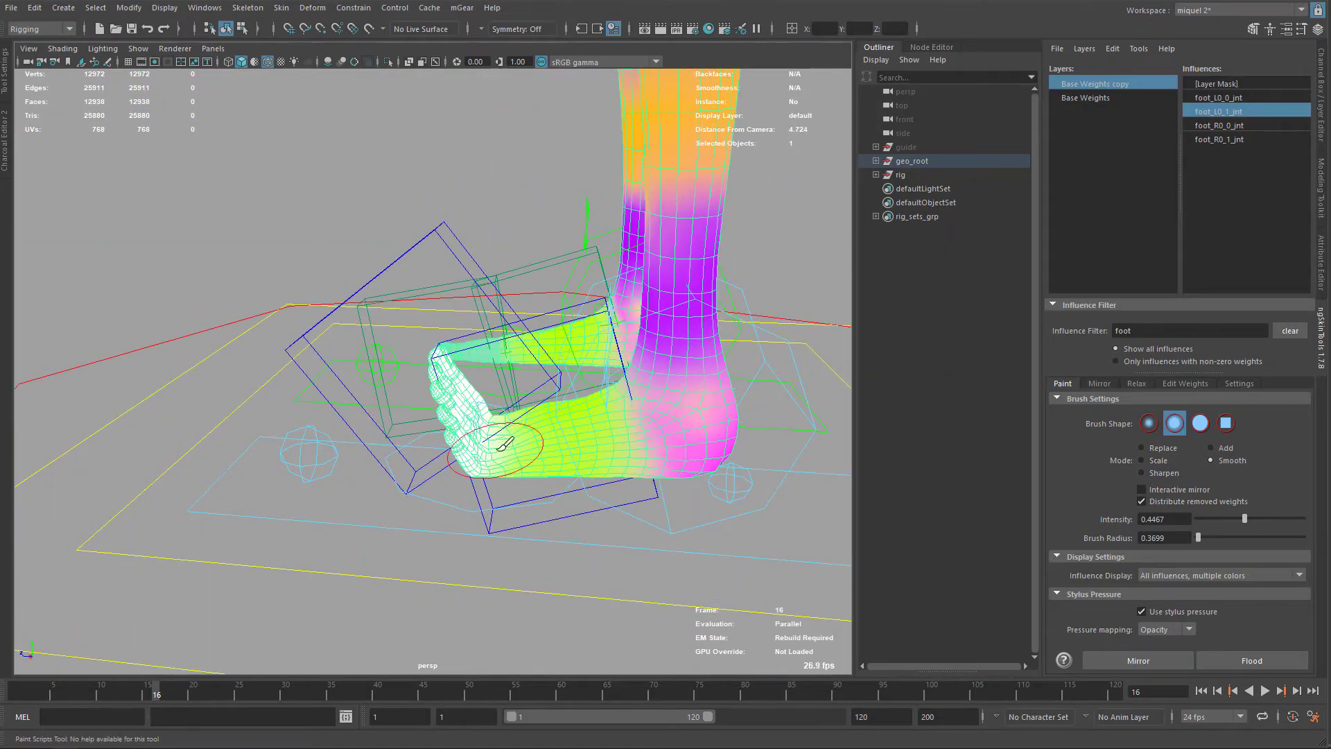
Rotate foot_L0_fk1_ctl to bend the left toes downward and test the smoothed weights.
key("q")
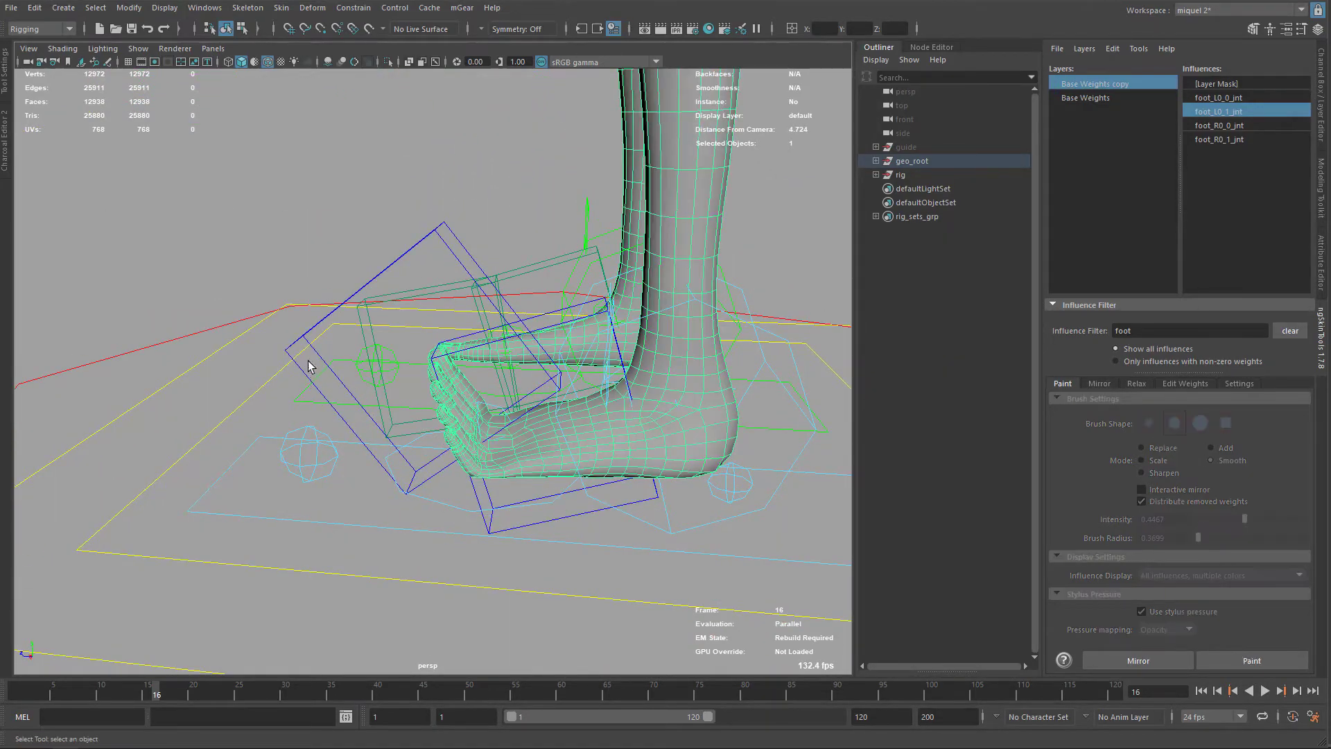
left_click(307, 380)
key("e")
left_click_drag(347, 372, 360, 410)
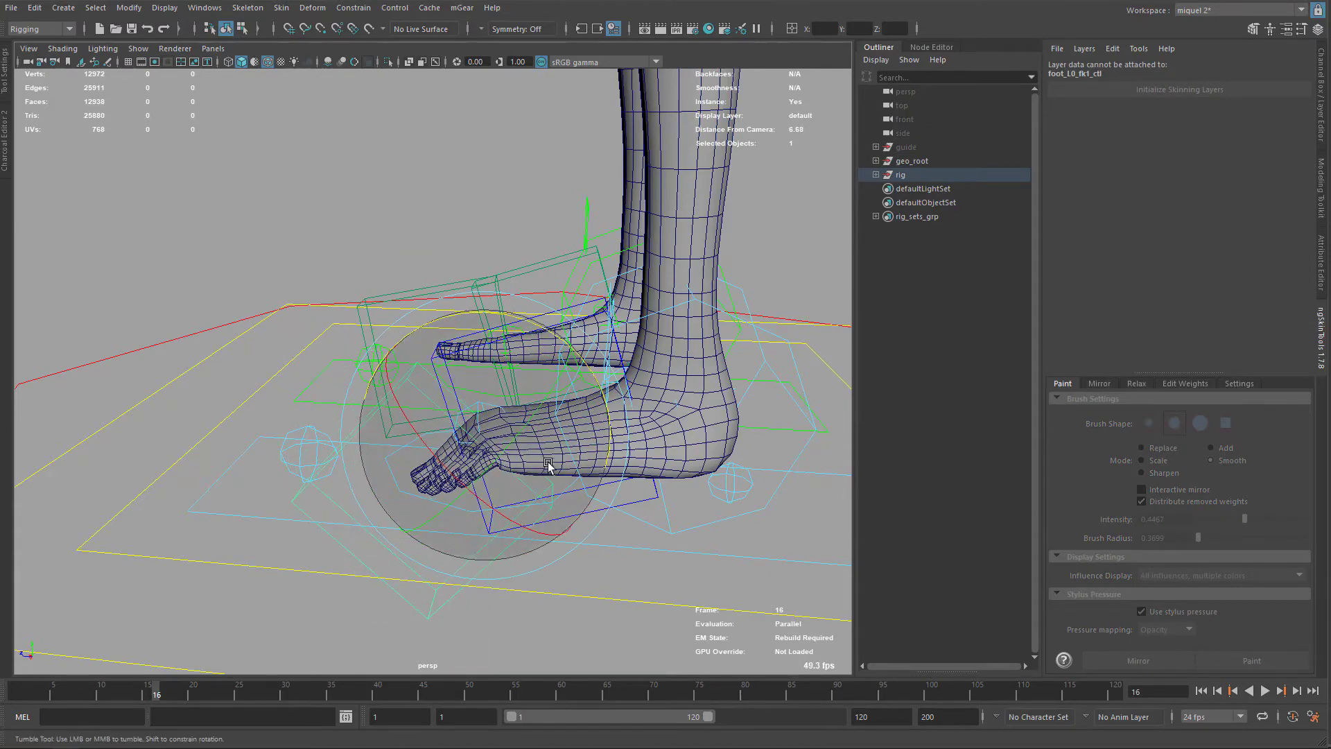
left_click_drag(548, 443, 458, 336, "alt")
Display the painted weights on the body mesh and examine the foot_L0_1_jnt blend across the bent toes.
key("q")
right_click_drag(458, 336, 663, 374, "alt")
left_click(608, 460)
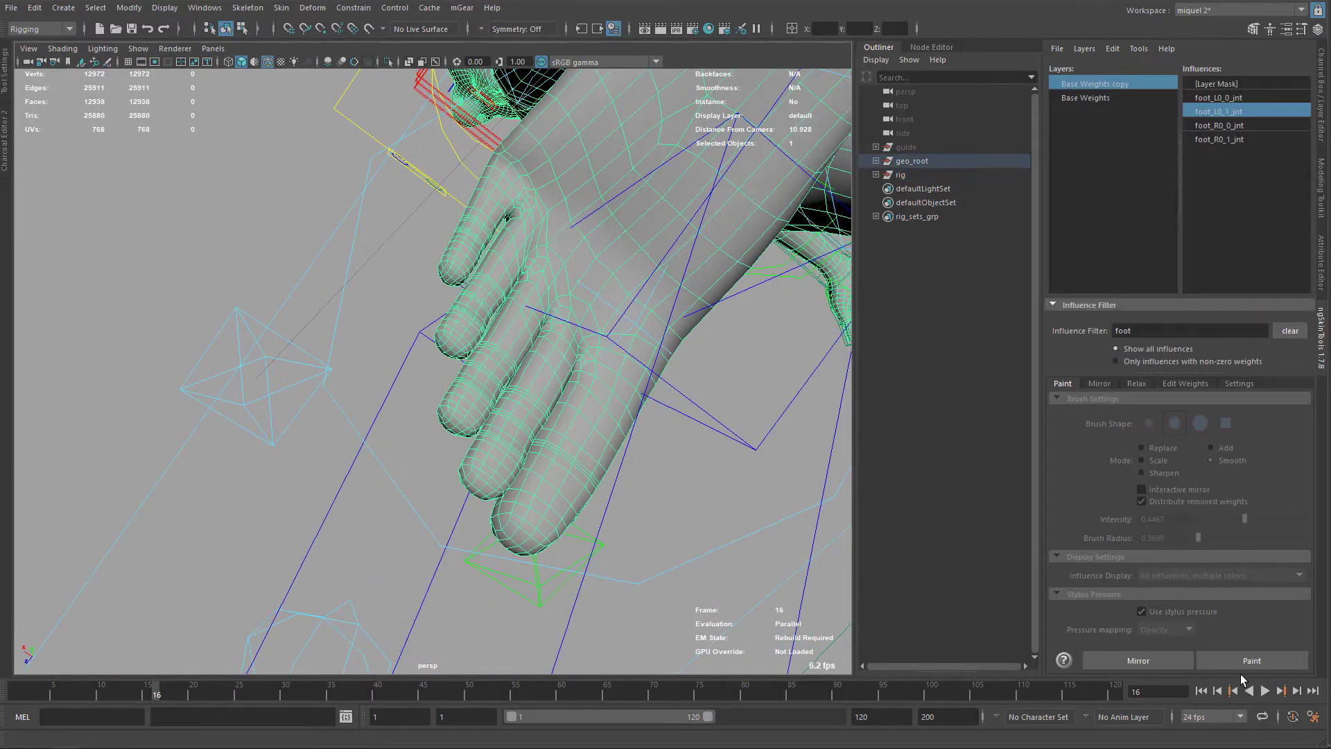
left_click(1251, 661)
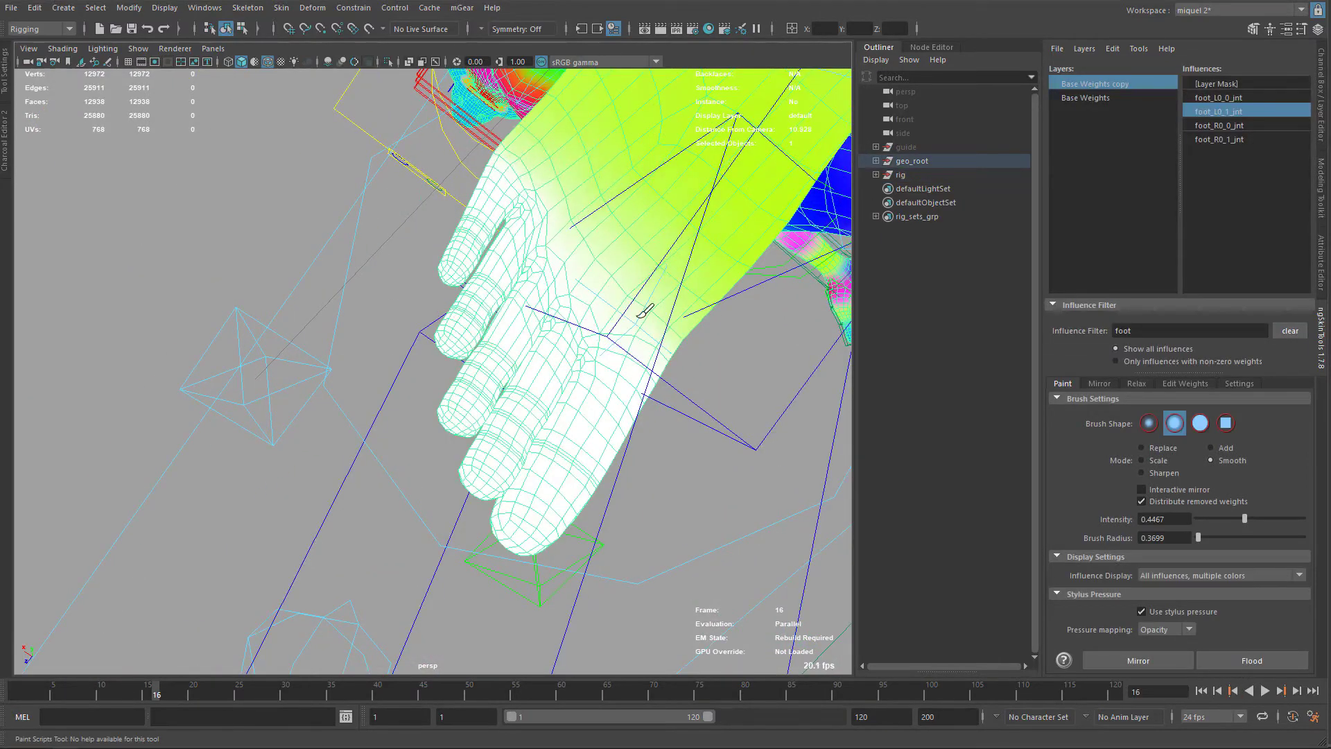
right_click_drag(681, 520, 541, 486, "alt")
left_click_drag(541, 485, 660, 411, "alt")
key("q")
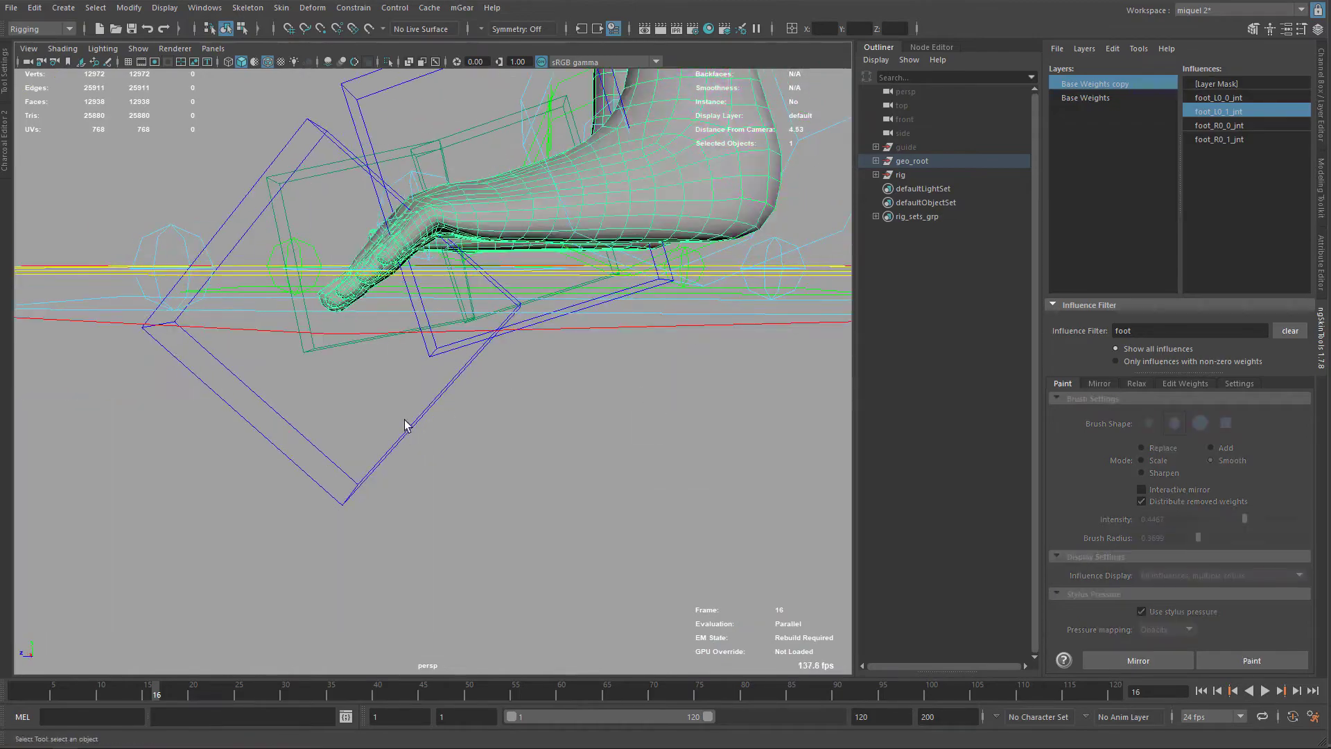
Select foot_L0_fk1_ctl and undo its rotation to return the left toes to their flat pose.
left_click(421, 411)
middle_click_drag(510, 231, 539, 391, "alt")
key("ctrl+z")
middle_click_drag(521, 174, 545, 349, "alt")
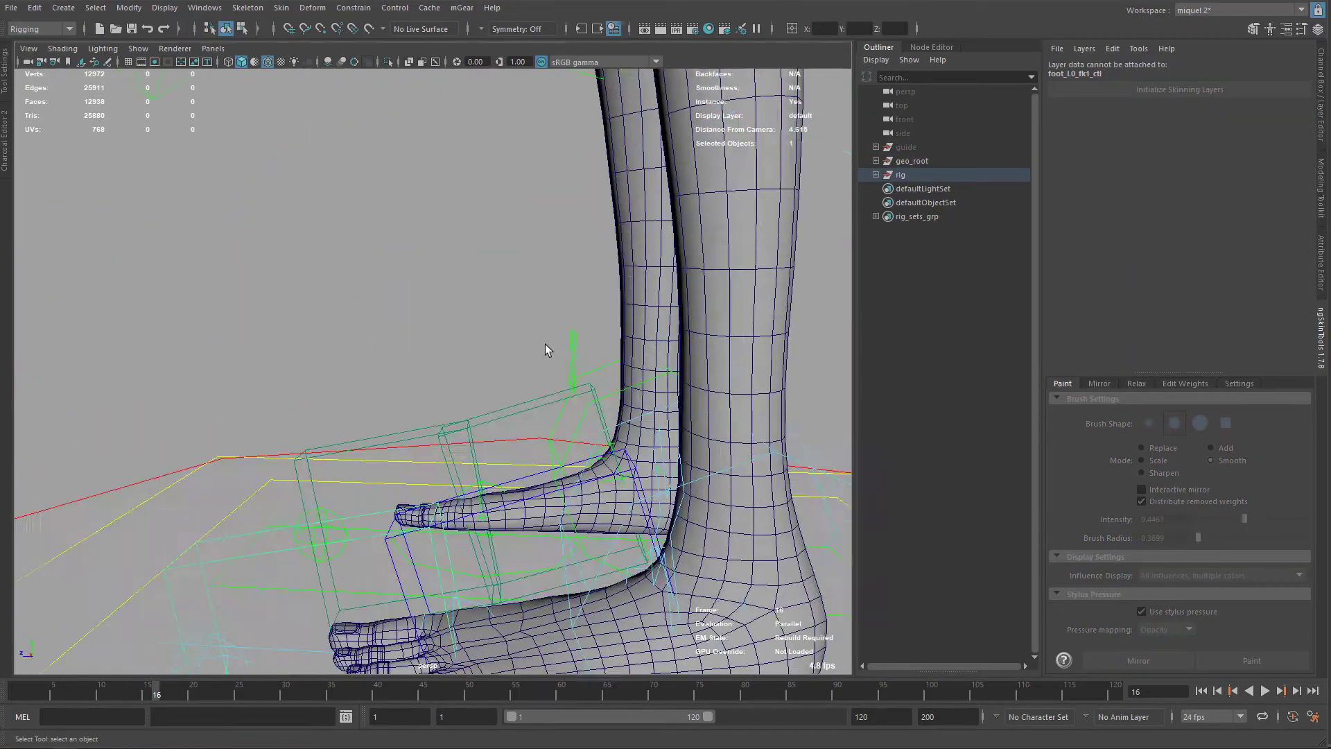
Move mouth_C0_jaw_ctl downward to open the mouth and test the jaw's deformation.
right_click_drag(545, 349, 264, 202, "alt")
middle_click_drag(264, 202, 260, 669, "alt")
left_click_drag(457, 430, 559, 449, "alt")
middle_click_drag(559, 448, 548, 541, "alt")
right_click_drag(444, 430, 576, 451, "alt")
middle_click_drag(575, 450, 569, 383, "alt")
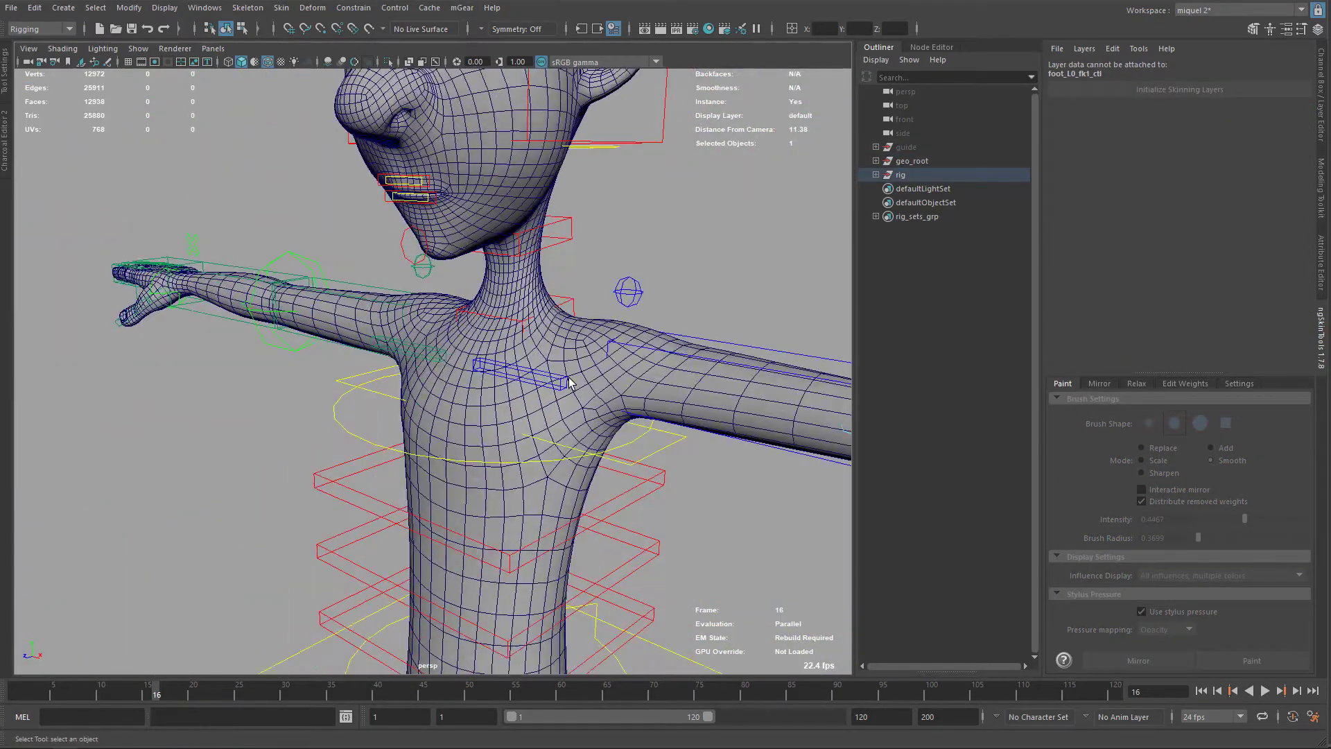
right_click_drag(569, 382, 564, 374, "alt")
key("e")
left_click_drag(641, 167, 613, 164, "alt")
left_click(625, 164)
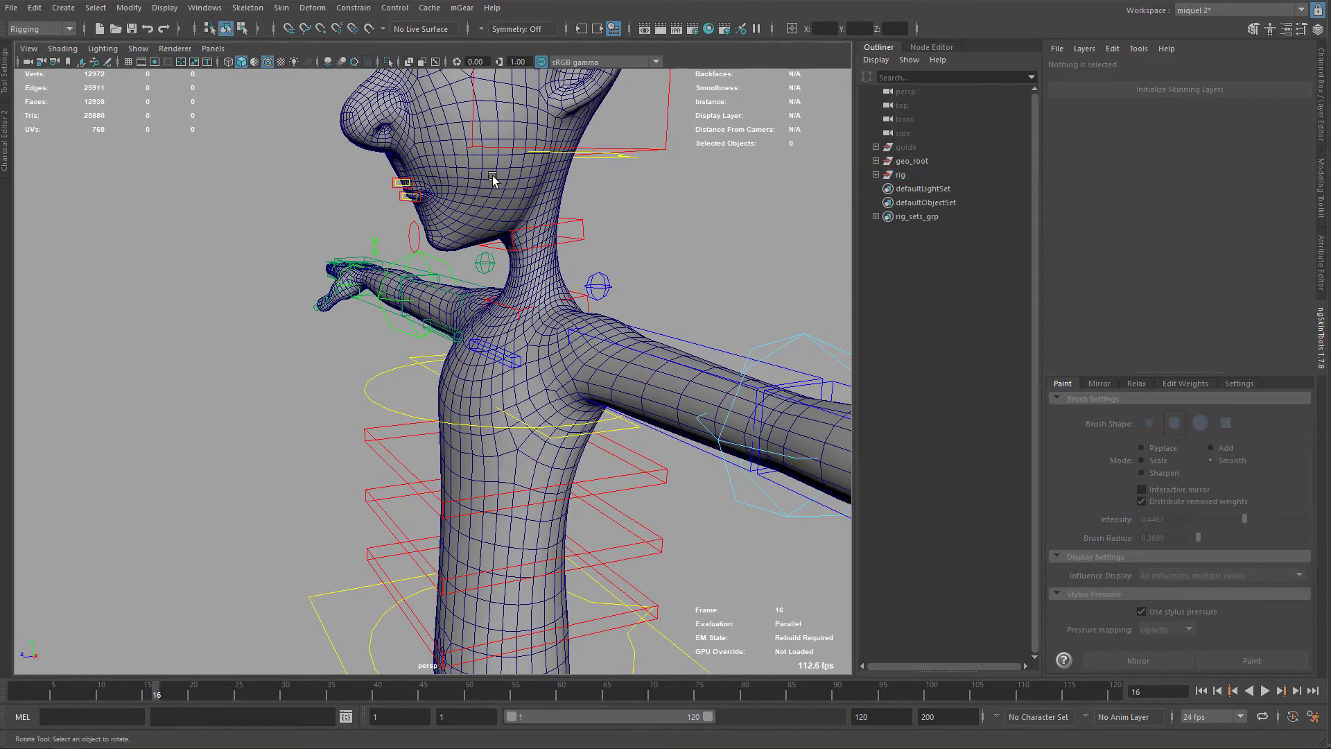
left_click_drag(531, 162, 468, 329, "alt")
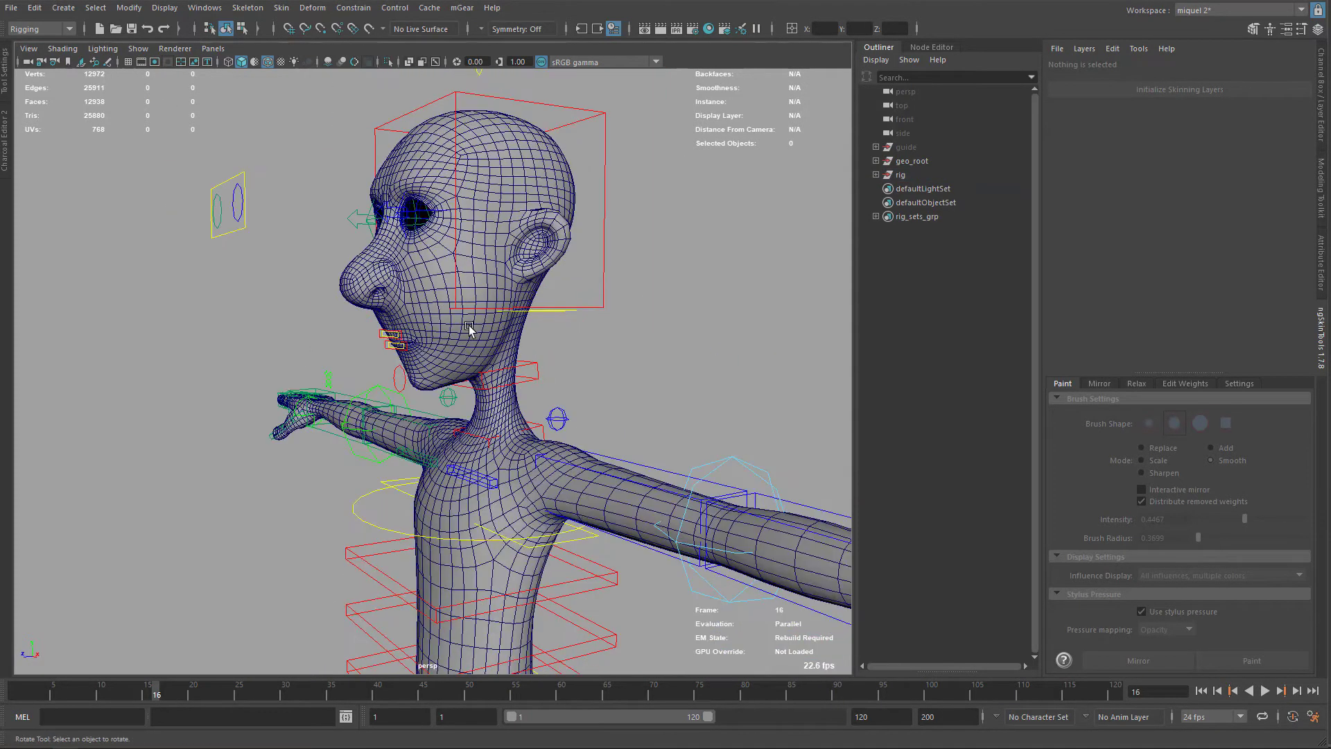
left_click(403, 382)
key("w")
key("q")
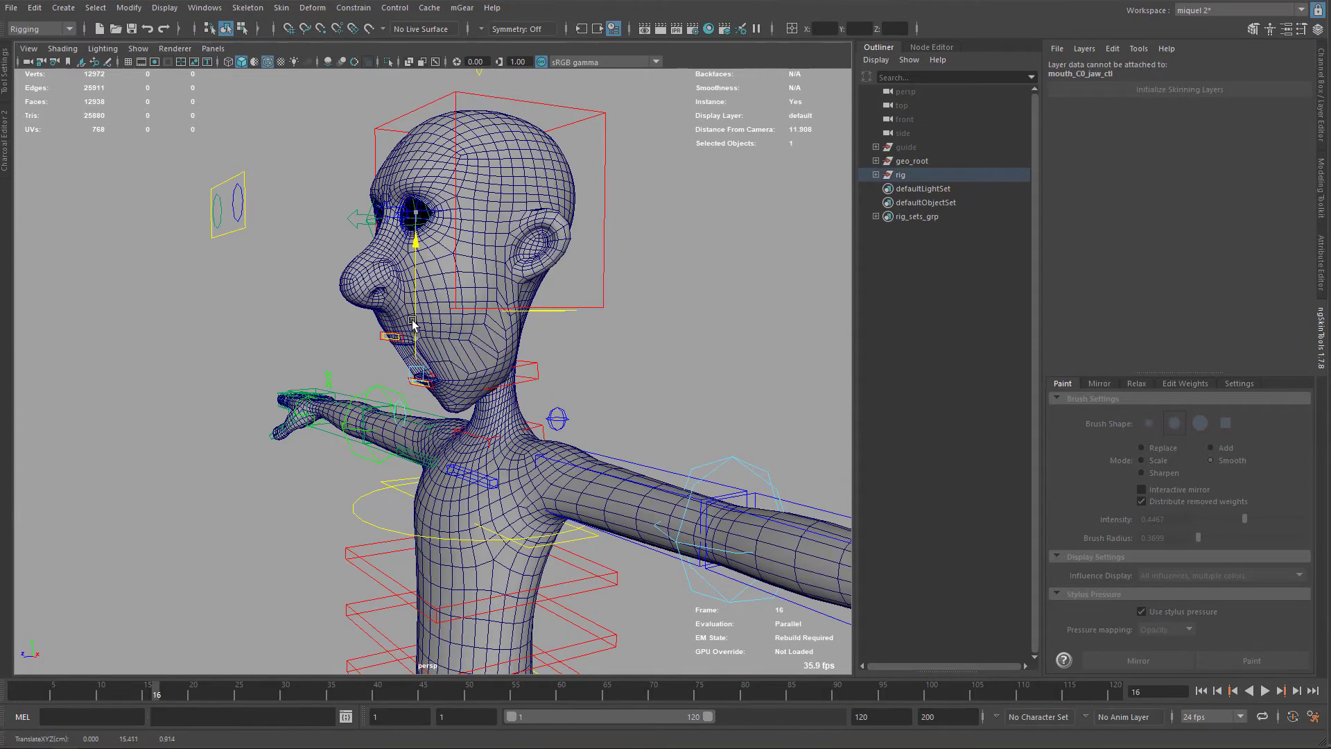
Rotate the head control neck_C0_ik_ctl to test the deformation of the head and neck.
left_click_drag(572, 356, 541, 320, "alt")
left_click(547, 354)
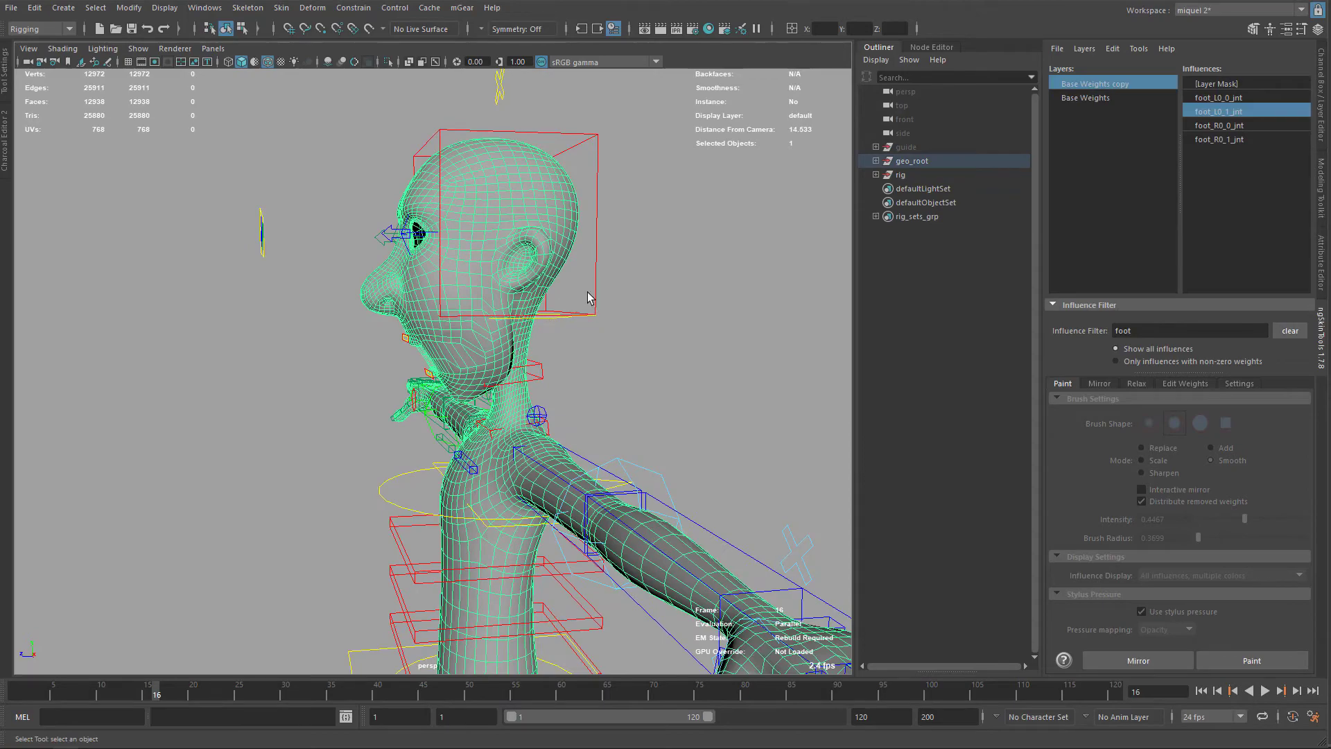
right_click_drag(580, 319, 657, 326, "alt")
left_click(569, 301)
key("e")
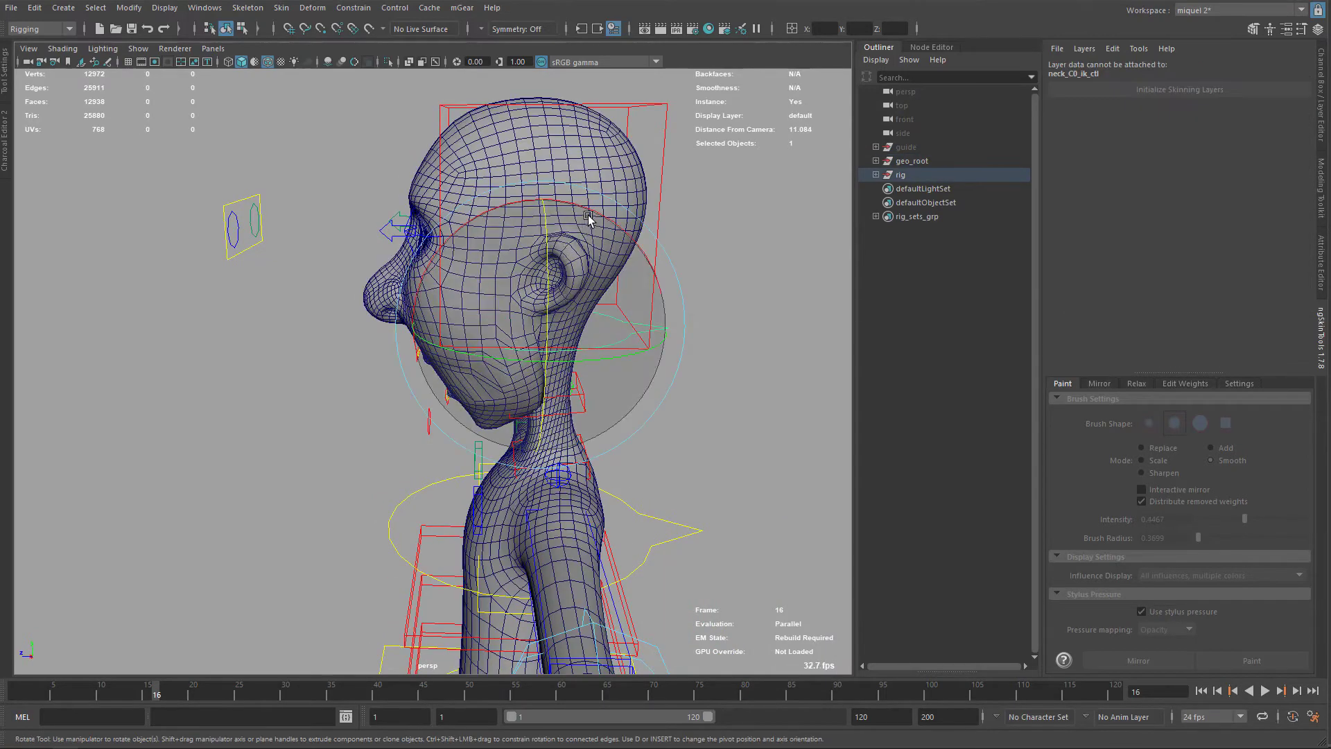
left_click_drag(589, 215, 494, 307)
Move mouth_C0_teethup_ctl and the lower teeth control to test the deformation around the open mouth.
left_click_drag(599, 398, 624, 383, "alt")
left_click_drag(414, 351, 513, 325, "alt")
left_click(392, 345)
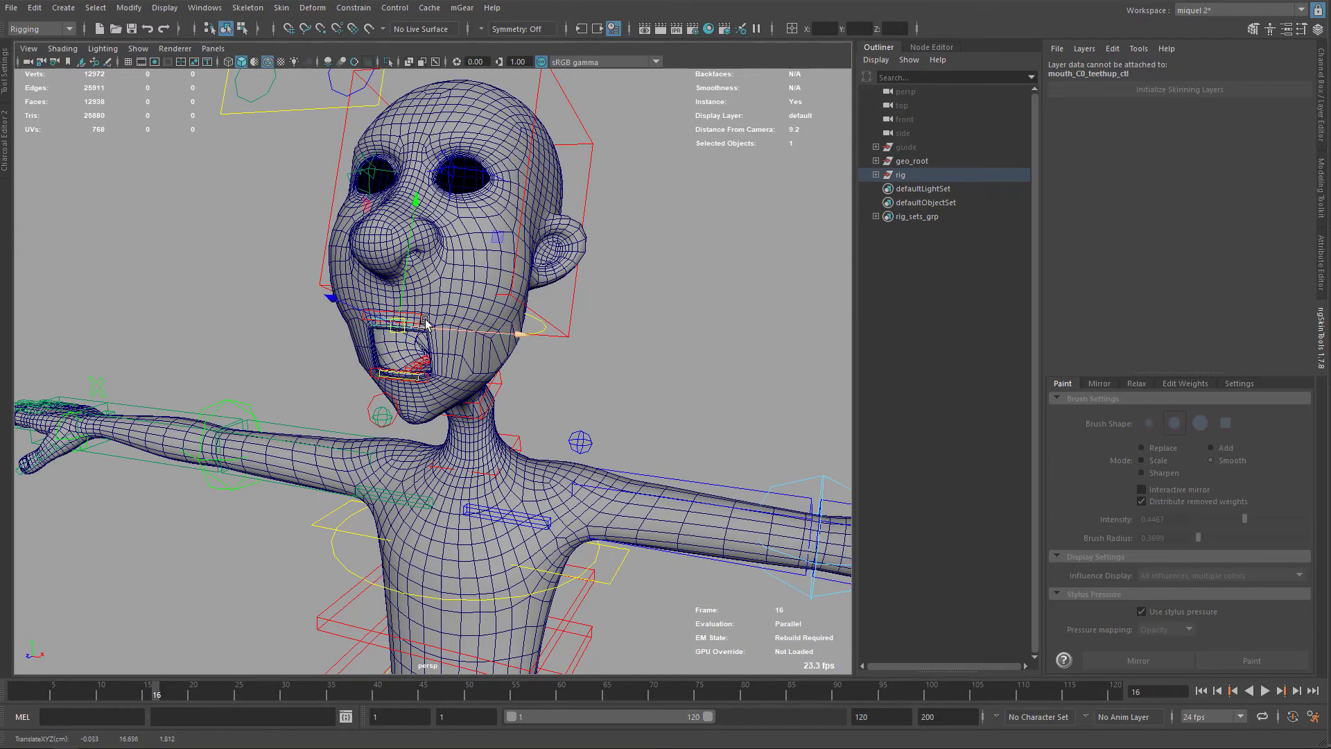
left_click(390, 313)
left_click_drag(397, 325, 389, 336)
left_click(427, 380)
left_click_drag(394, 384, 519, 342)
Leave the teeth controls and select the character's body mesh.
key("q")
left_click(583, 182)
middle_click_drag(566, 316, 580, 246, "alt")
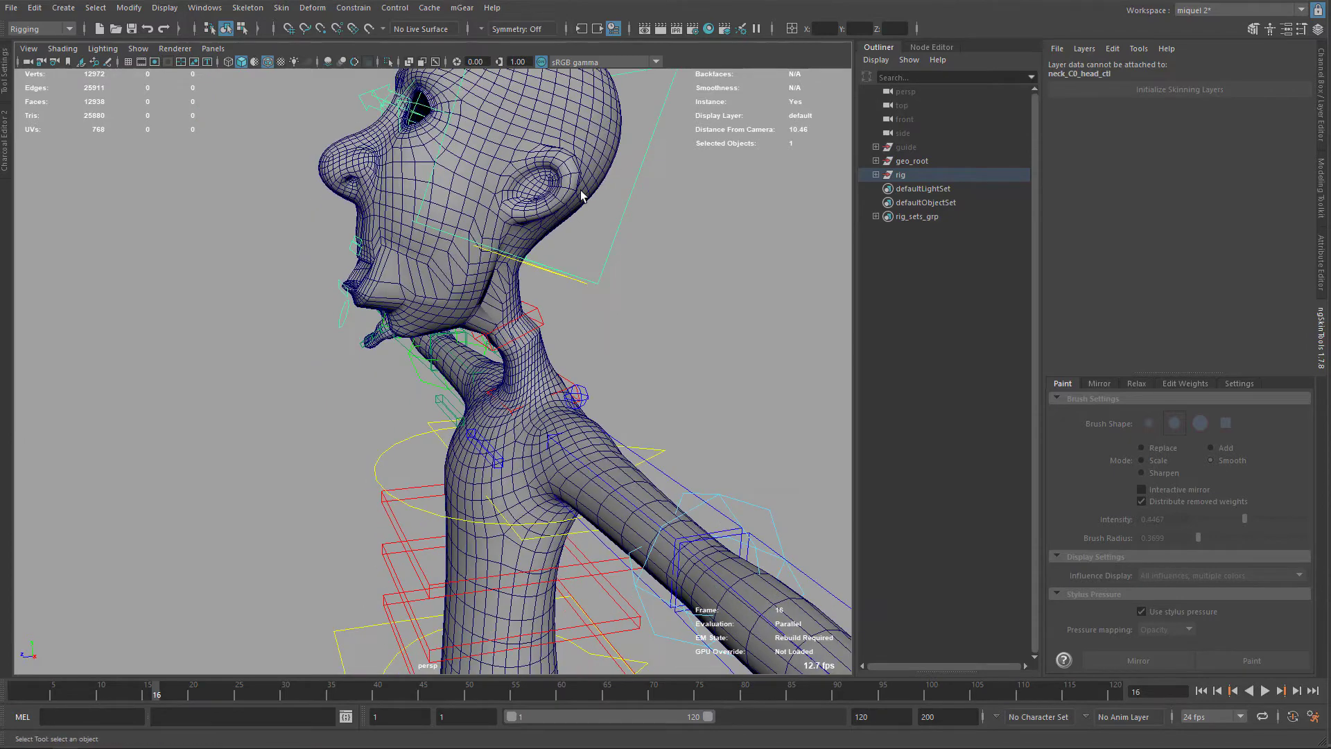
left_click(587, 174)
right_click_drag(564, 349, 540, 326, "alt")
left_click_drag(541, 326, 613, 319, "alt")
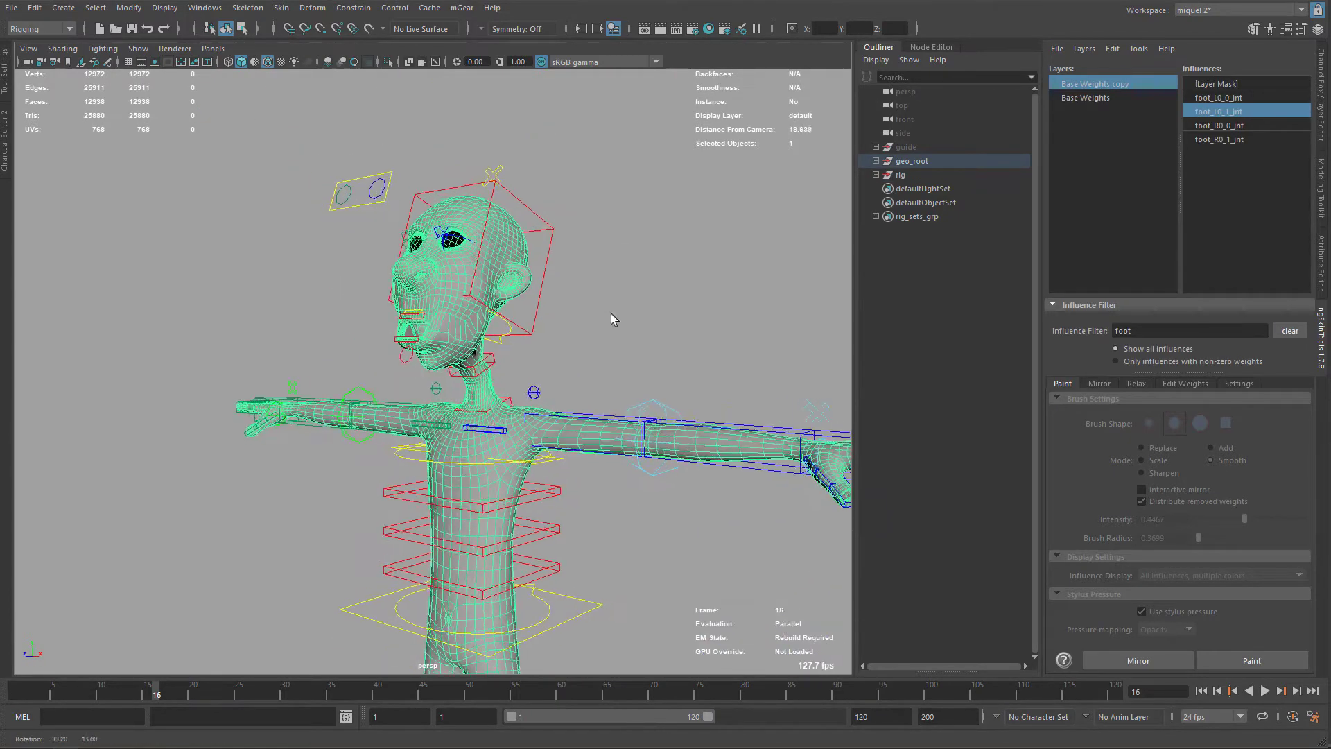
Lasso-select the body mesh vertices of the head and upper neck, removing part of the lower neck from the selection.
left_click(527, 348)
left_click_drag(509, 314, 486, 197, "alt")
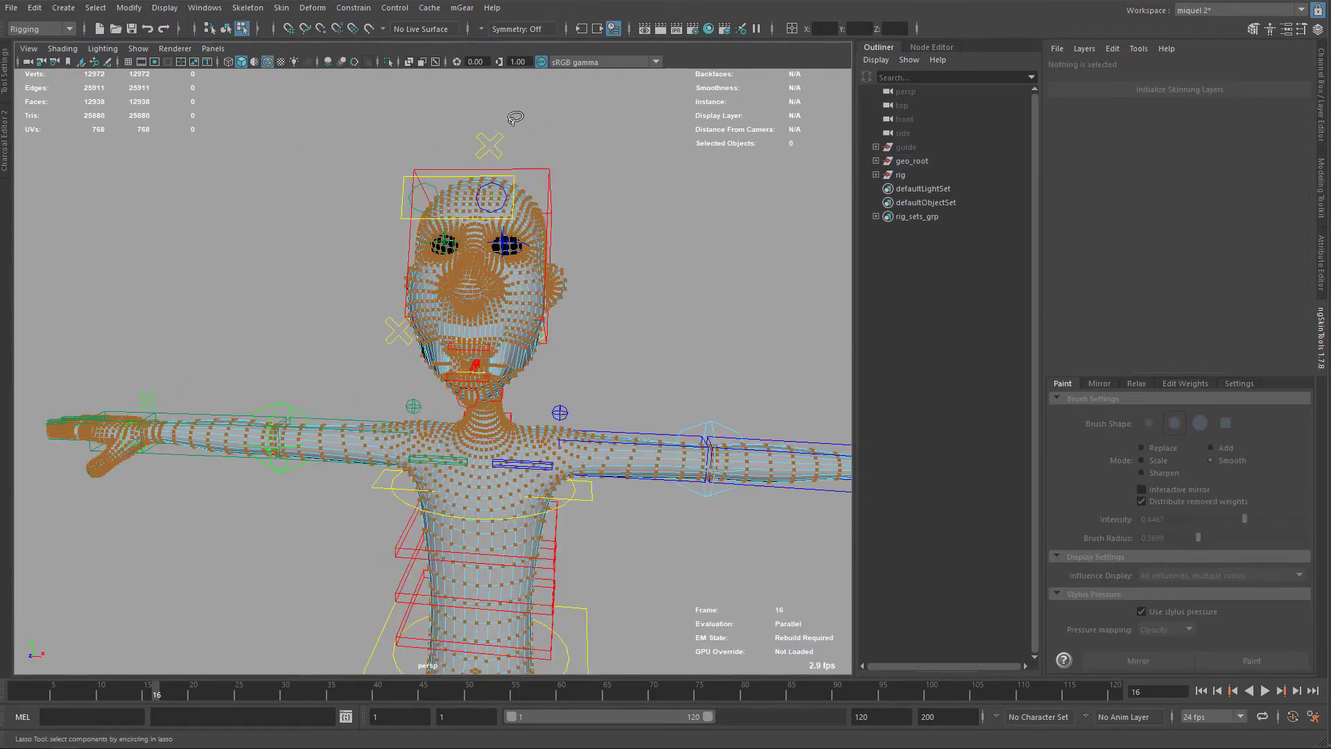
left_click_drag(437, 405, 485, 420)
mouse_move(585, 328)
left_mouse_down()
mouse_move(580, 432)
mouse_move(609, 442)
left_mouse_up()
scroll(609, 388, "up", 3)
middle_click_drag(610, 352, 588, 329, "alt")
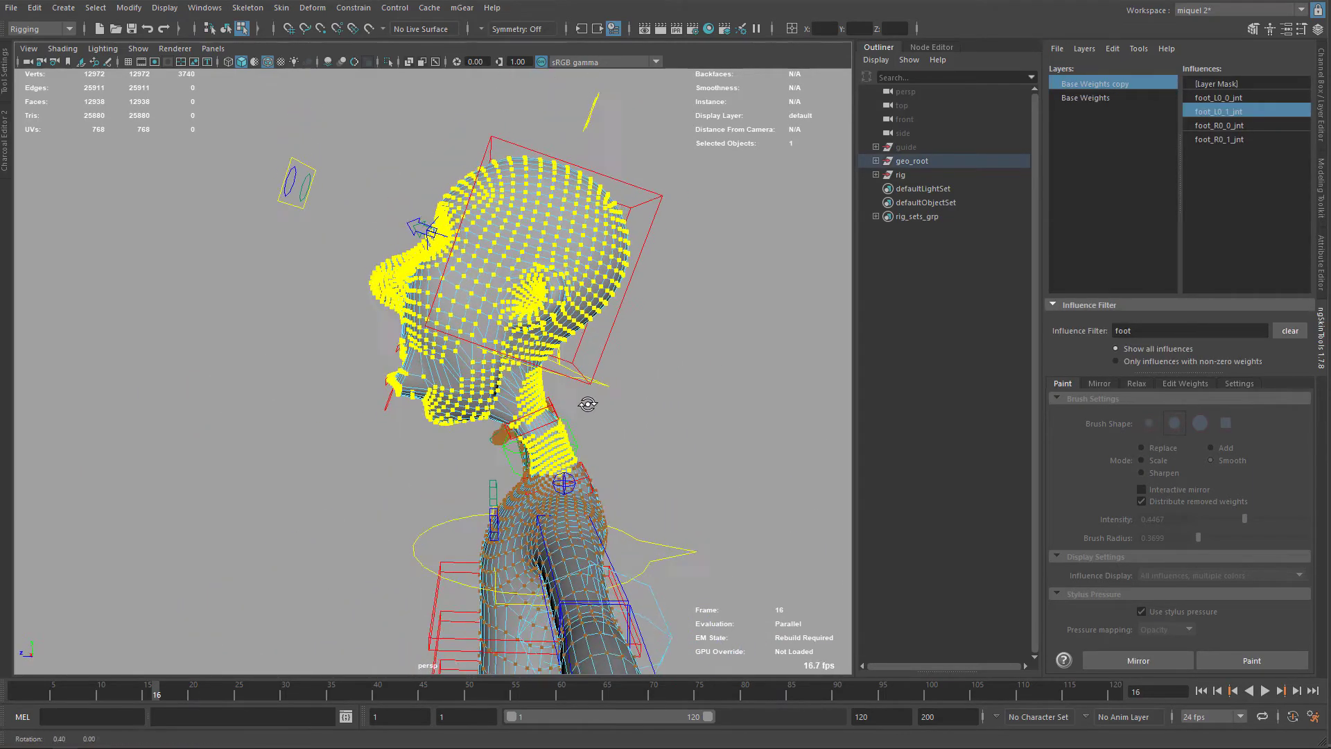
right_click_drag(587, 404, 608, 476, "alt")
scroll(652, 511, "down", 1)
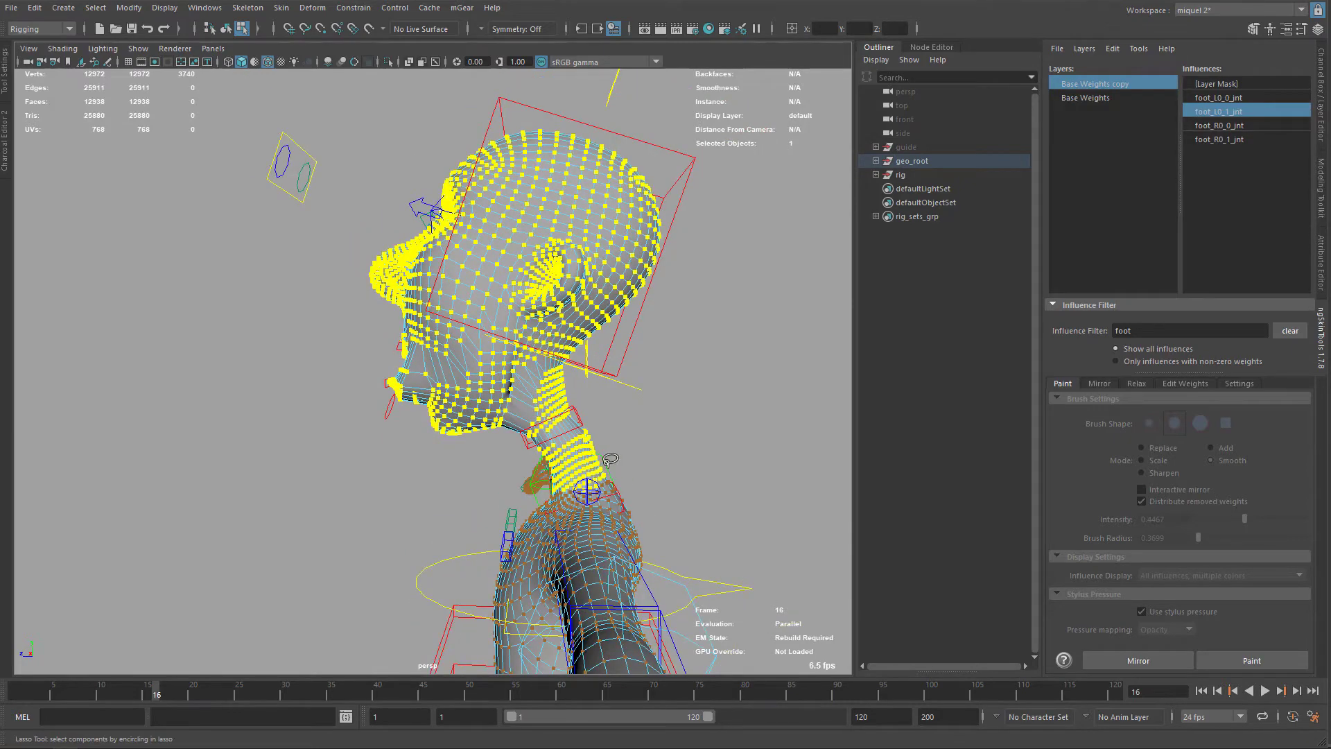
mouse_move(598, 468)
left_mouse_down("ctrl")
mouse_move(600, 506)
mouse_move(624, 500)
left_mouse_up("ctrl")
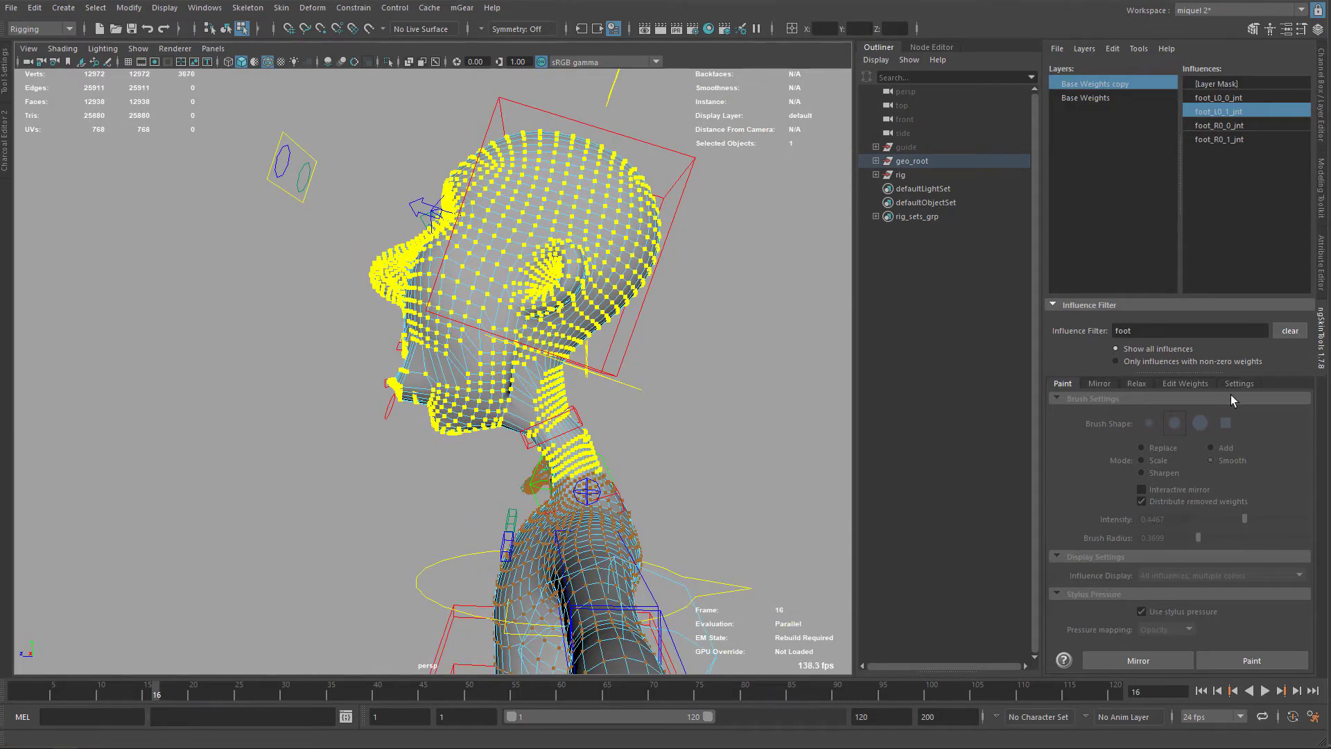
Try flooding the selected head and neck vertices with the Smooth mode at intensity 0.4467.
left_click(1252, 661)
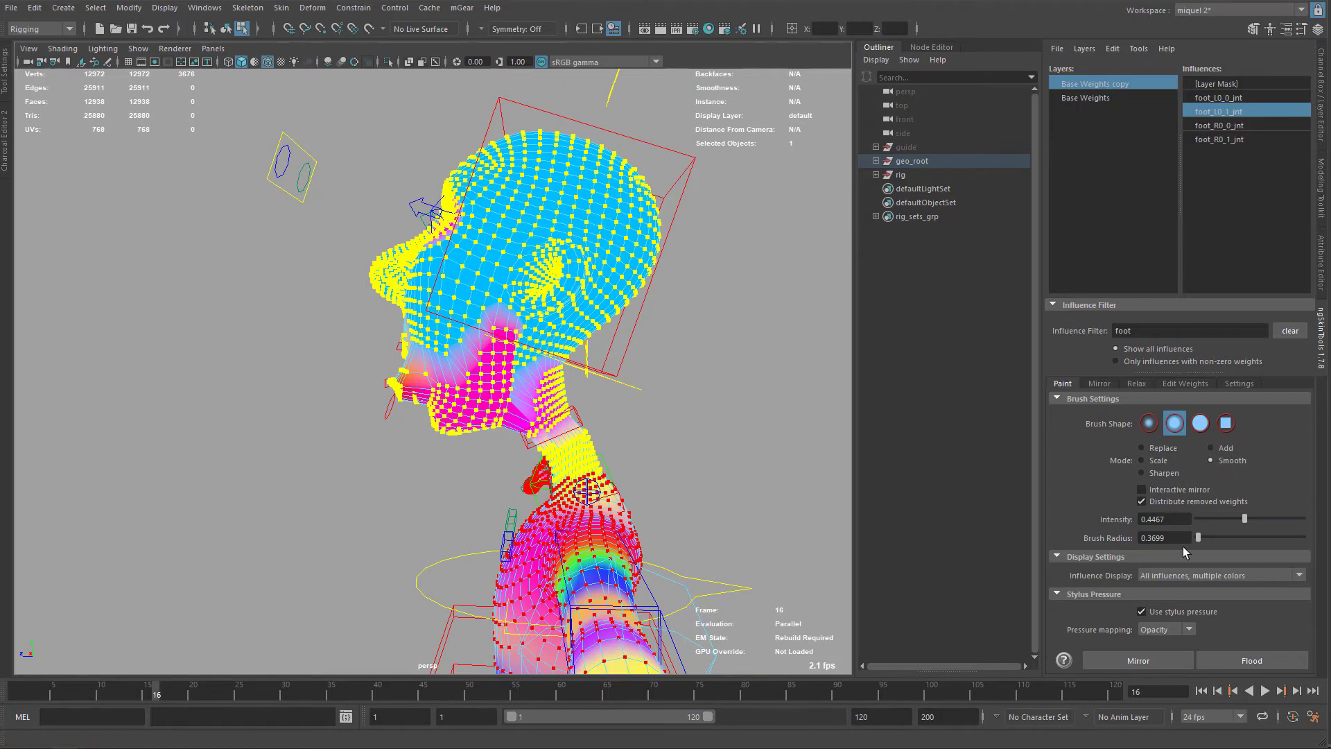
left_click(1243, 666)
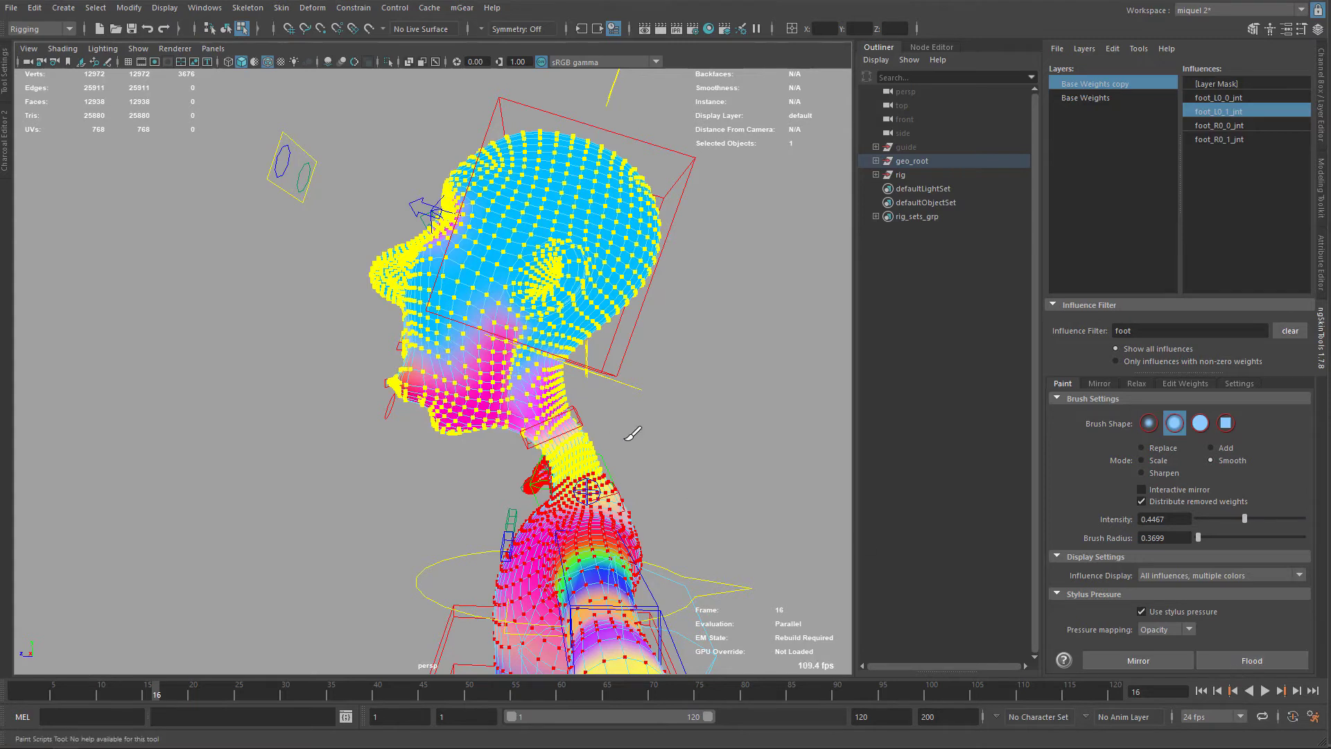
key("ctrl+z")
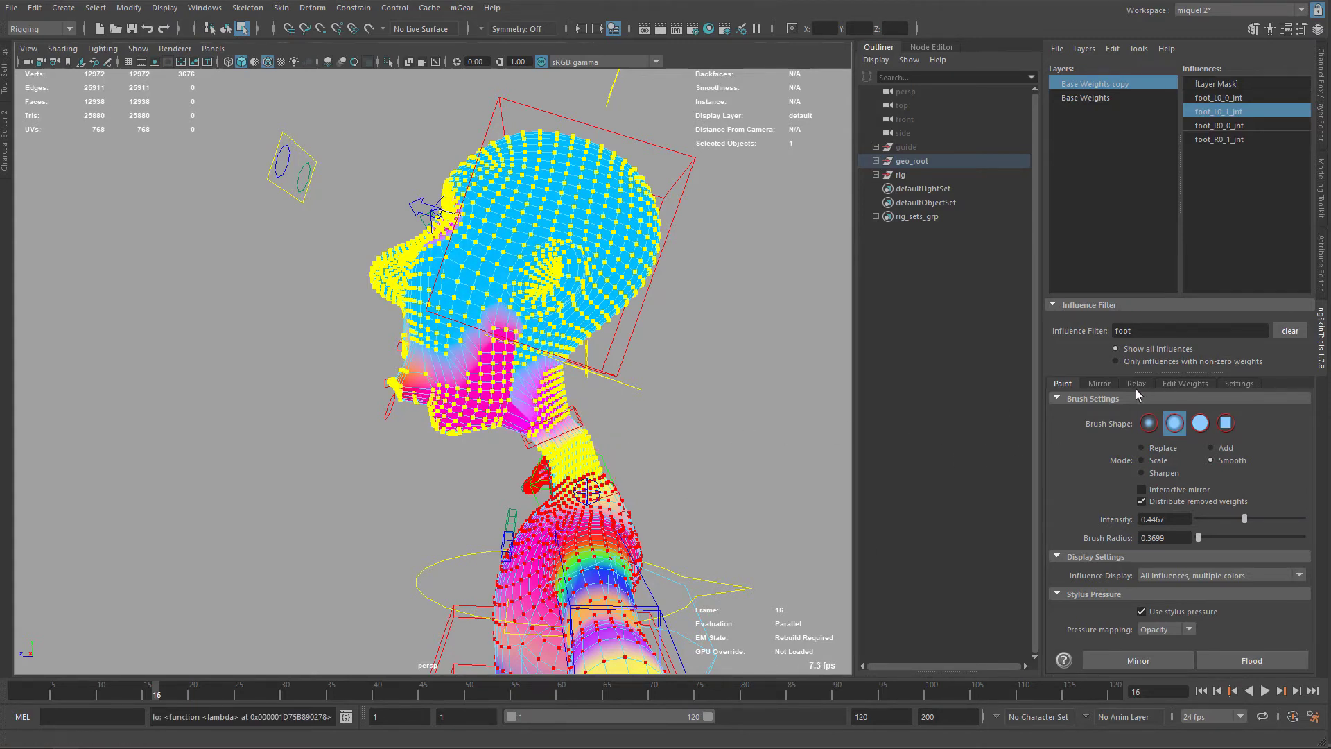
Relax the selected head and neck weights with 20 steps, and again at the high intensity preset with 45 steps and step size 0.2647.
left_click(1136, 385)
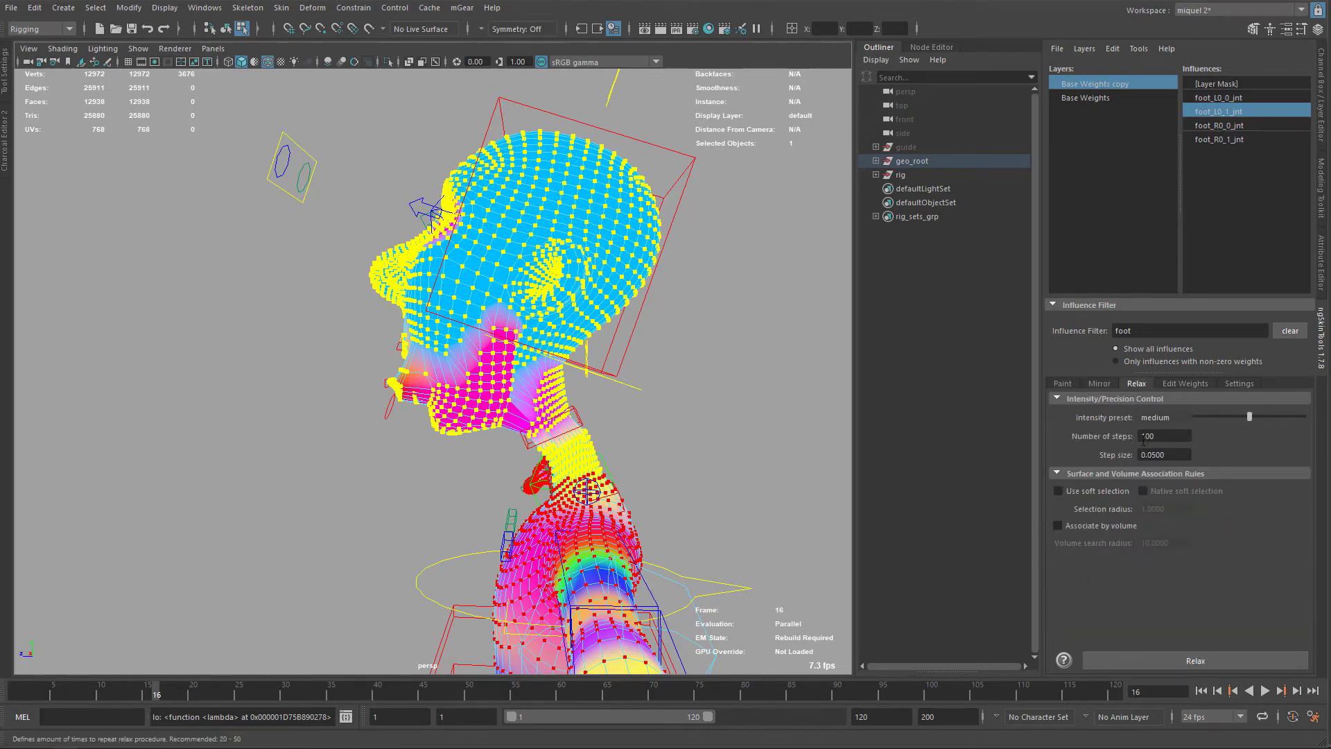
left_click(1168, 436)
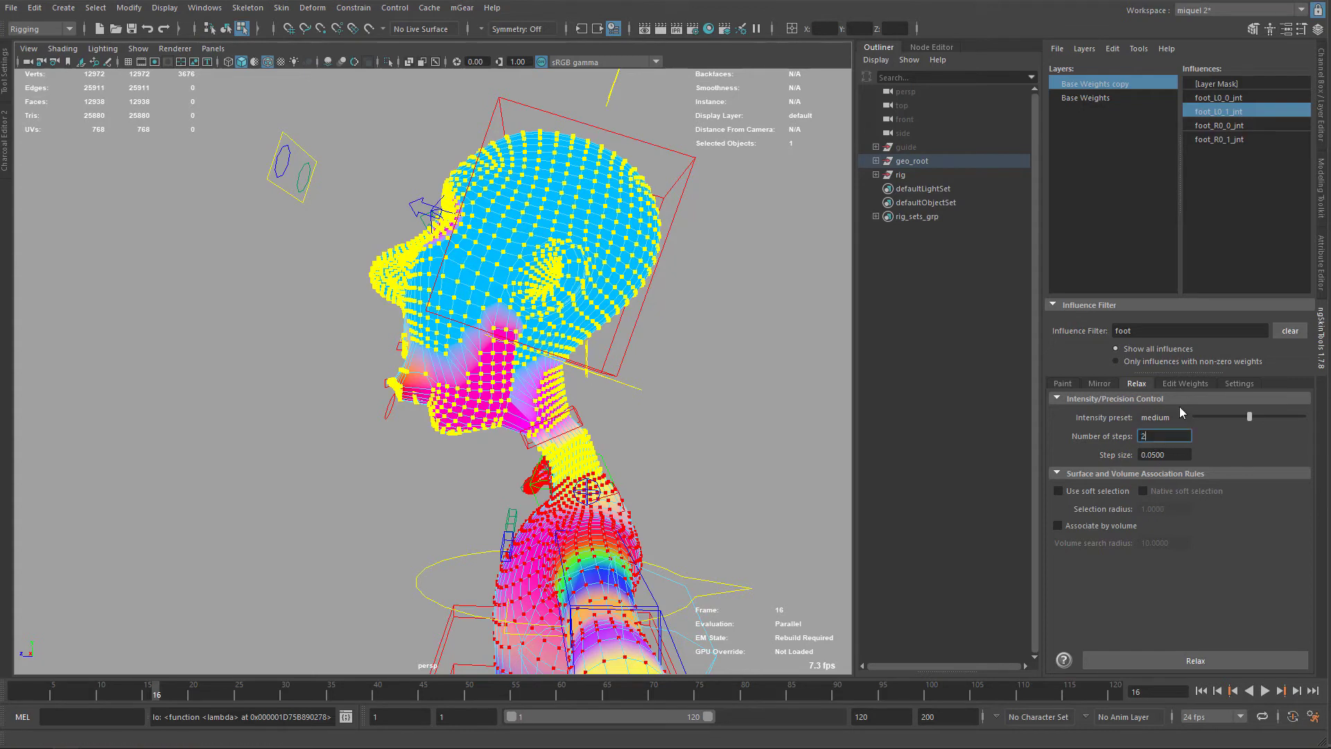
left_click(1180, 658)
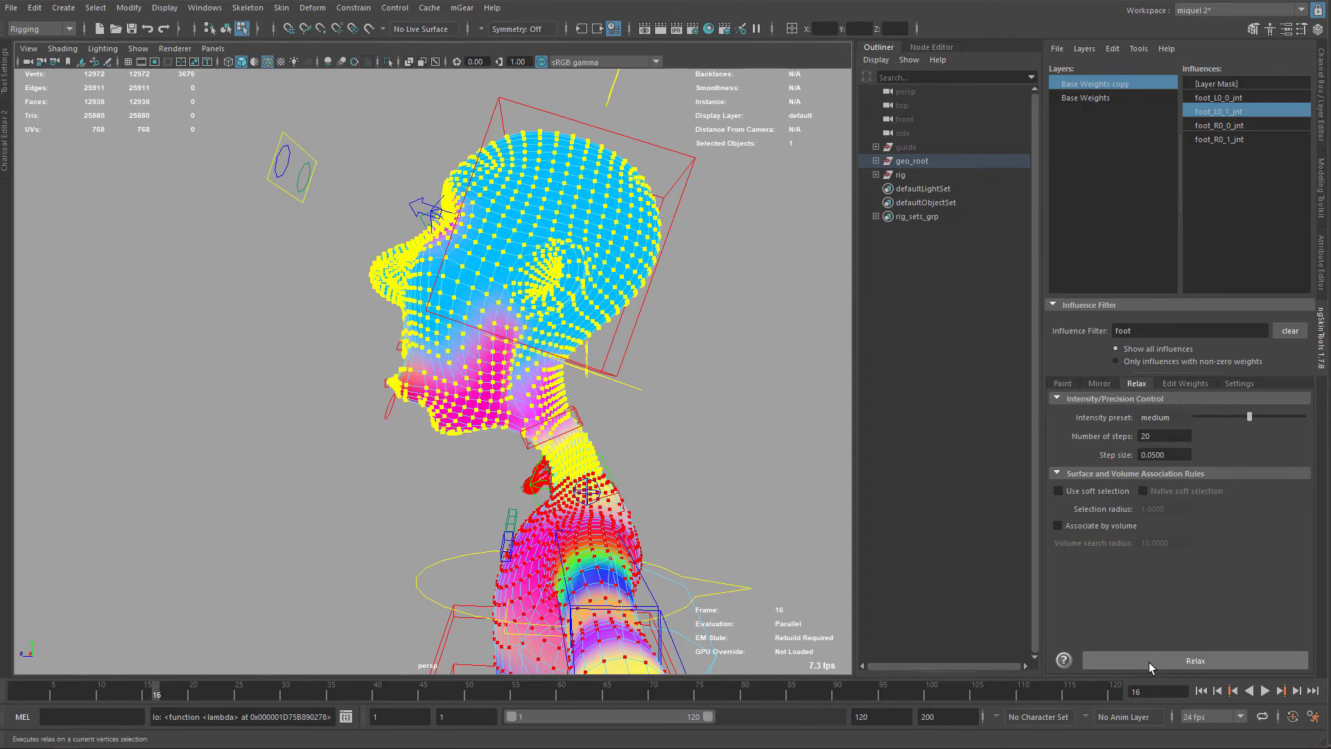
left_click(1145, 664)
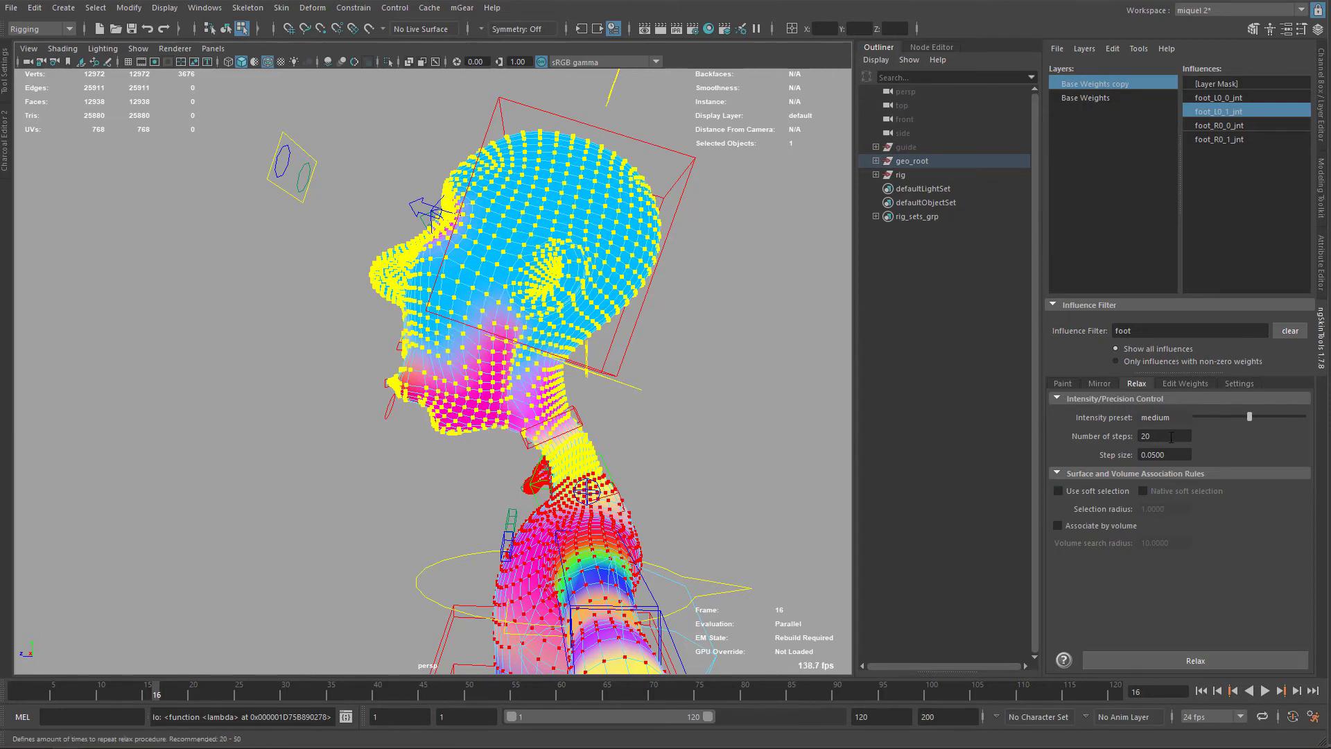
left_click_drag(1271, 417, 1289, 422)
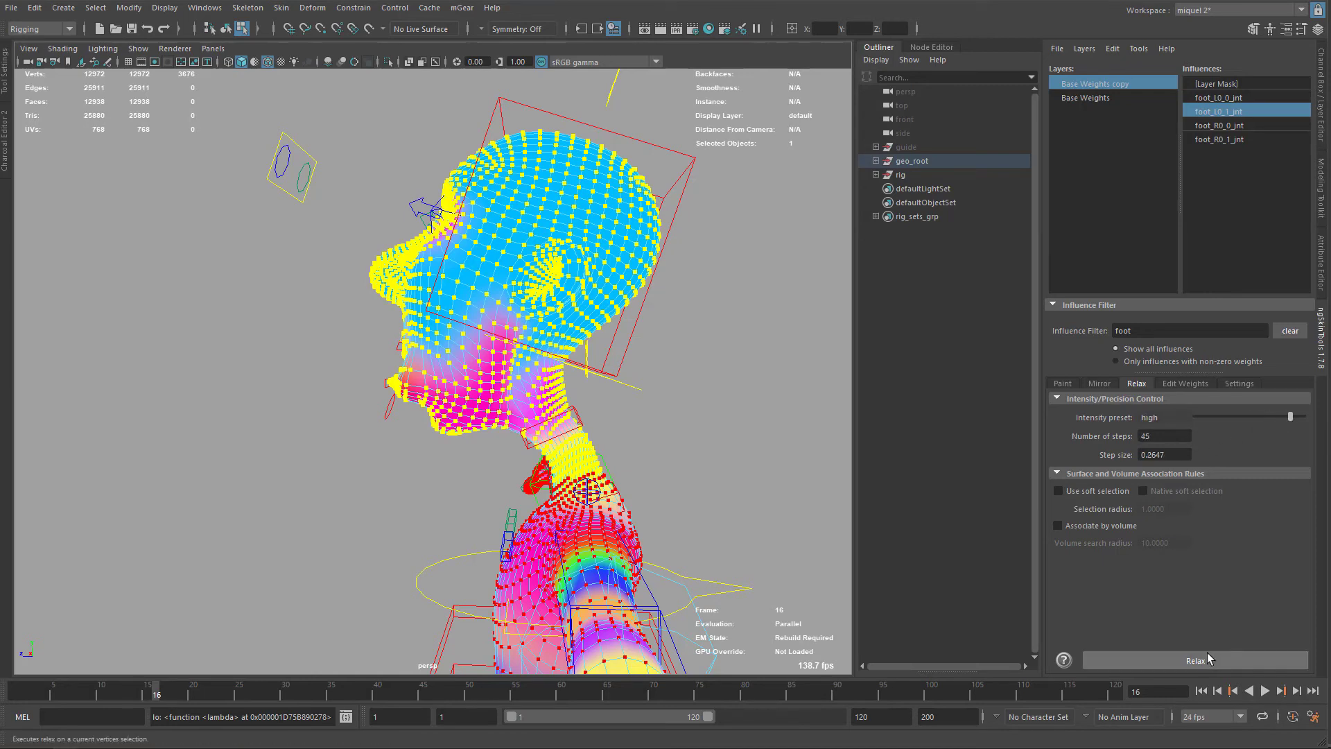
left_click(1182, 662)
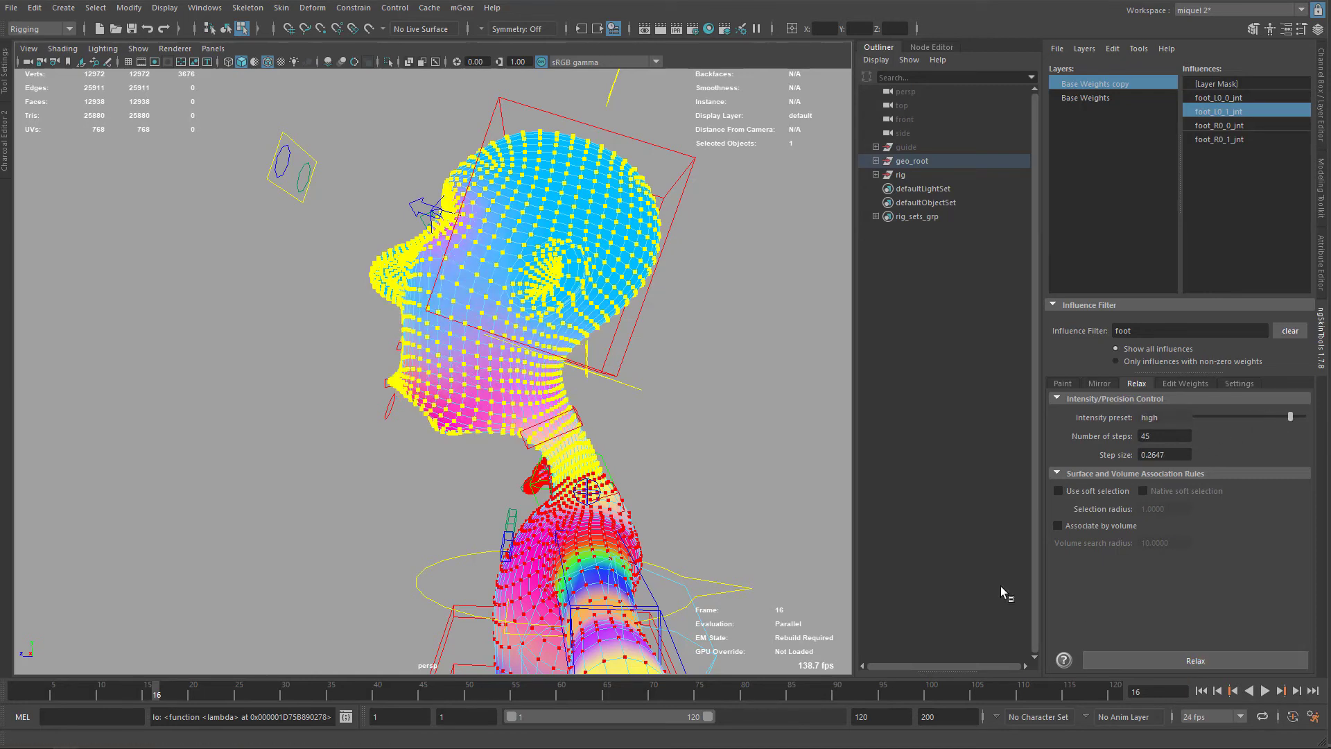
Return to object selection and test the relaxed weights by moving a face control, undoing the test move.
left_click_drag(416, 402, 753, 416, "alt")
key("F8")
left_click(768, 417)
key("w")
mouse_move(739, 357)
left_mouse_down()
mouse_move(787, 366)
mouse_move(781, 340)
mouse_move(763, 356)
left_mouse_up()
key("q")
left_click(795, 307)
key("ctrl+z")
key("ctrl+z")
Select mouth_C0_jaw_ctl and move it vertically to test the jaw deformation.
left_click(685, 458)
key("e")
key("w")
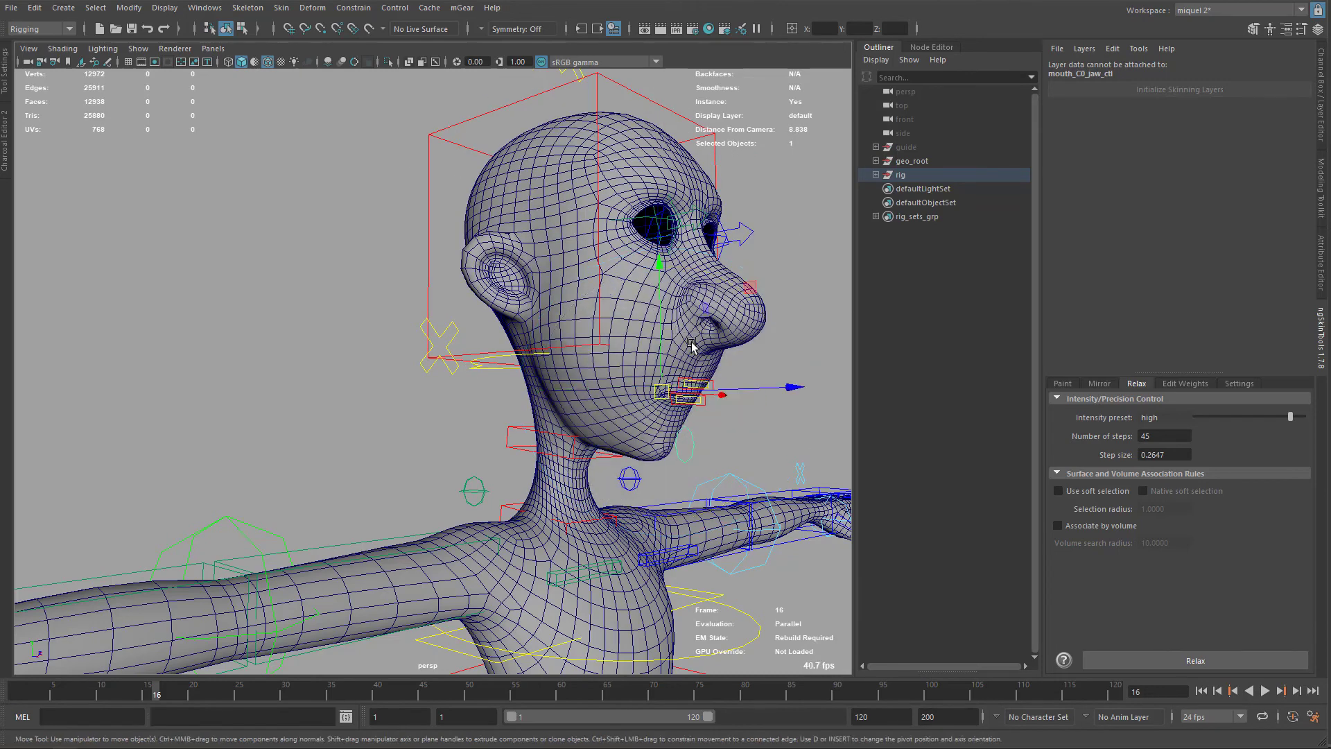
left_click_drag(660, 305, 695, 326)
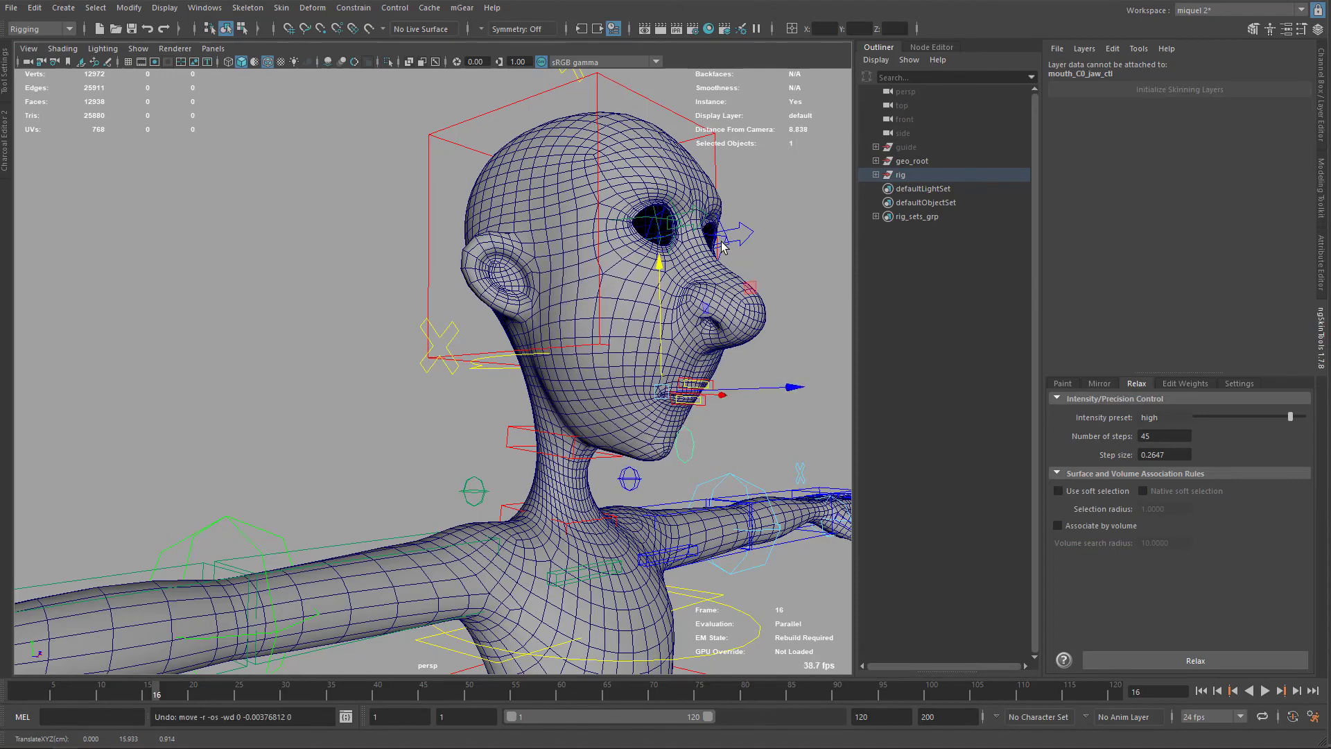
Select eye_L0_Over_ctl on the left eye and save the scene file 14_skinning_refinement_END.0001.ma.
left_click(657, 223)
left_click_drag(657, 224, 628, 236, "alt")
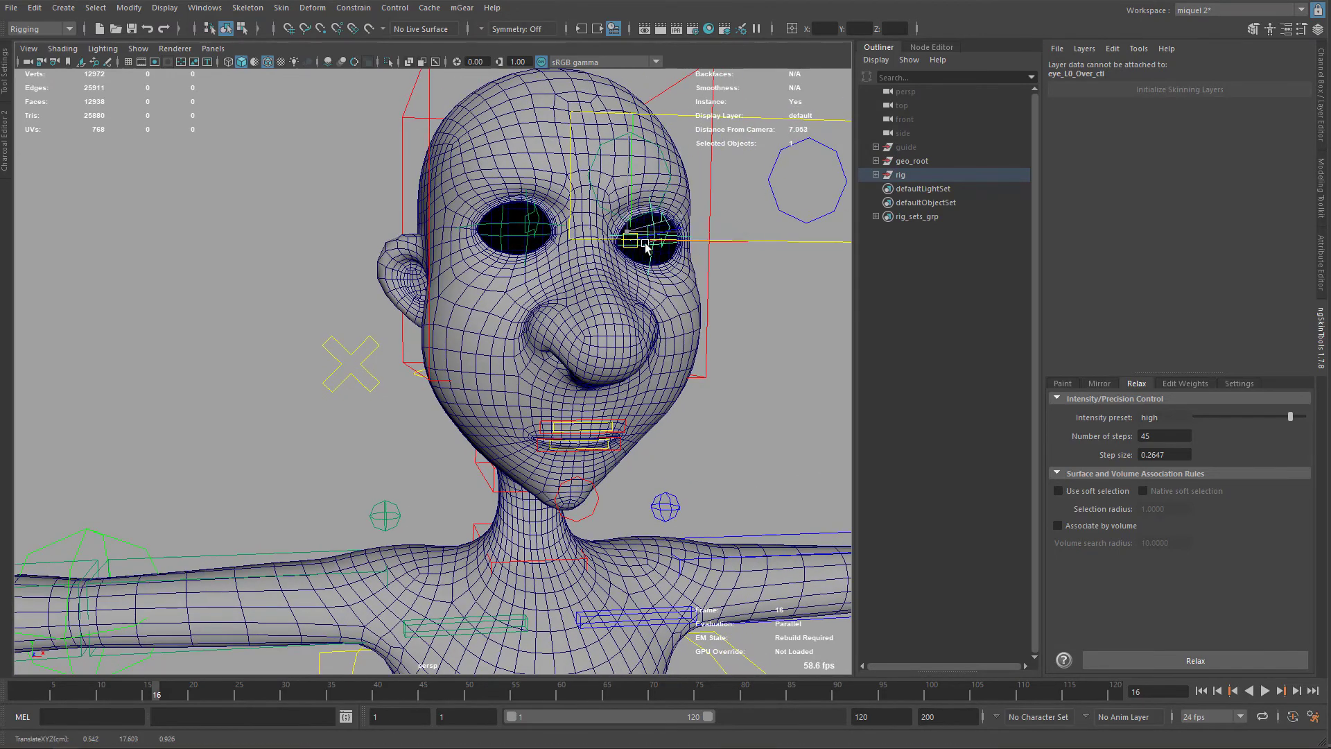
right_click_drag(642, 455, 649, 310, "alt")
left_click_drag(650, 310, 610, 278, "alt")
middle_click_drag(634, 555, 624, 393, "alt")
right_click_drag(558, 542, 558, 543, "alt")
key("a")
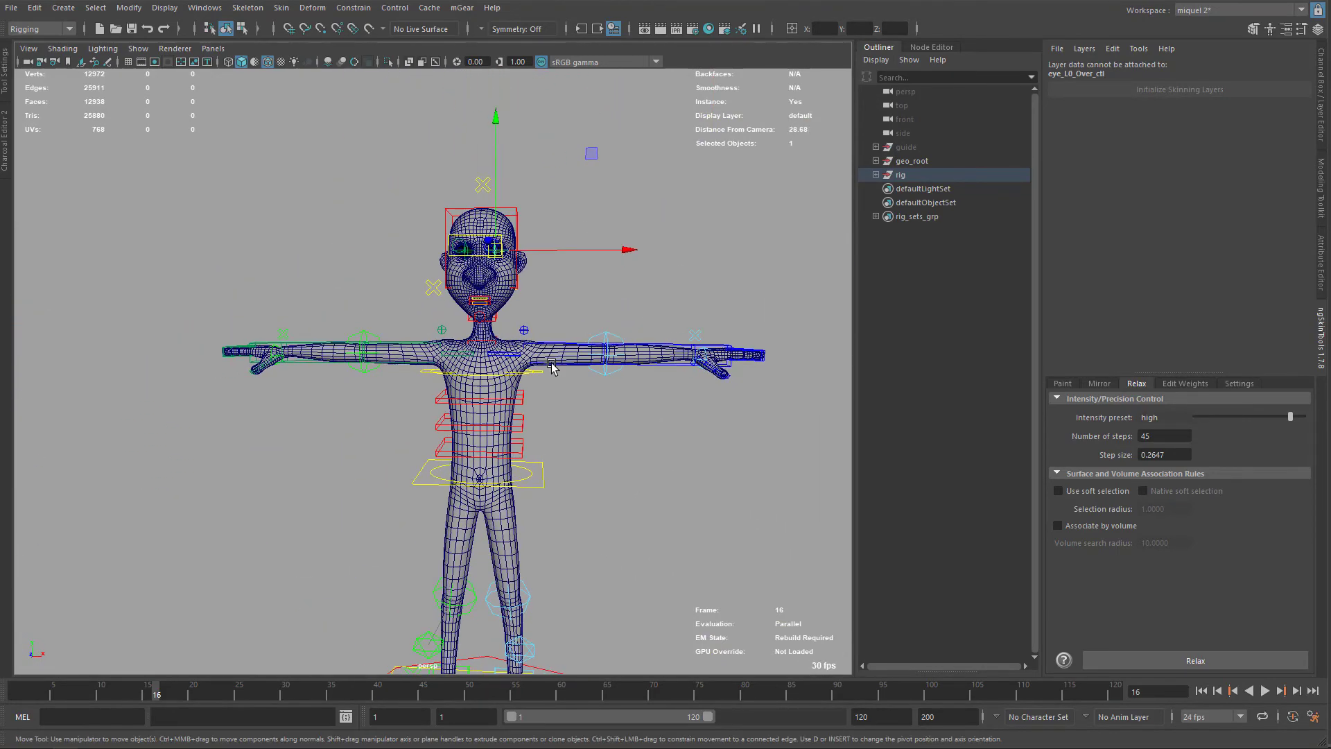
key("ctrl+s")
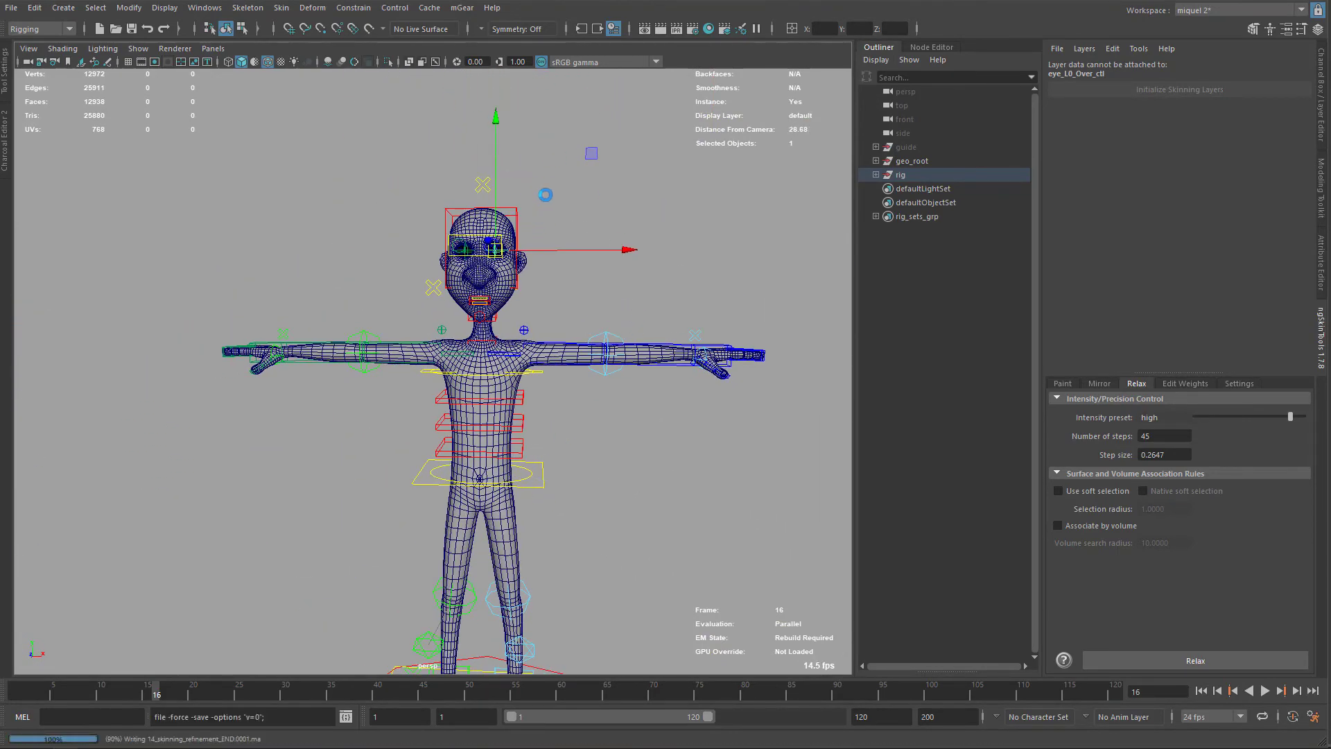